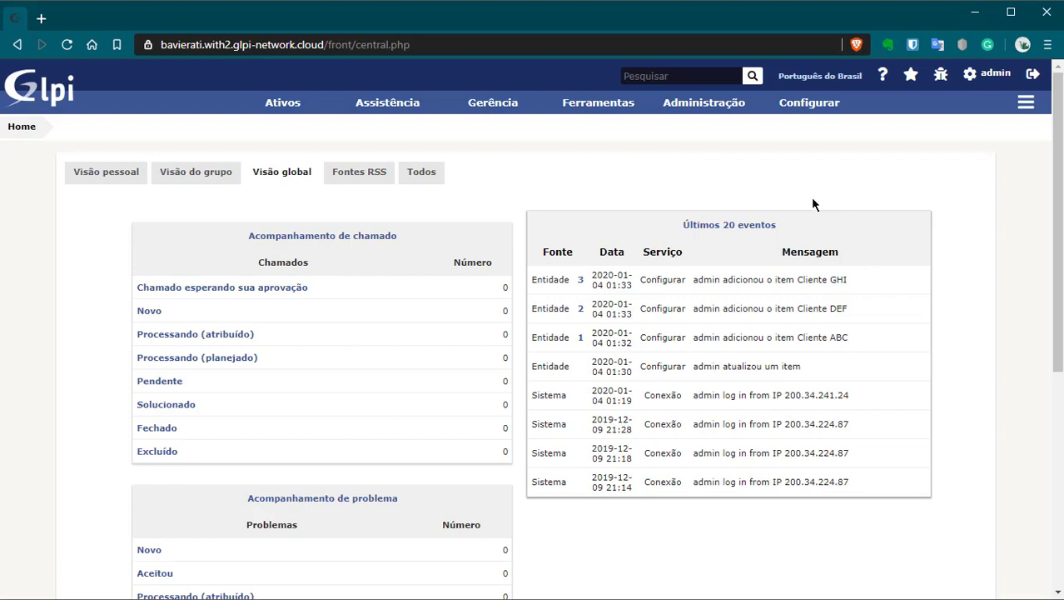
Step: Open Configurar › Listas suspensas and browse the Comum, Assistência, Modelo and Gerência dropdown groups
{"action": "mouse_move", "coordinate": [725, 108]}
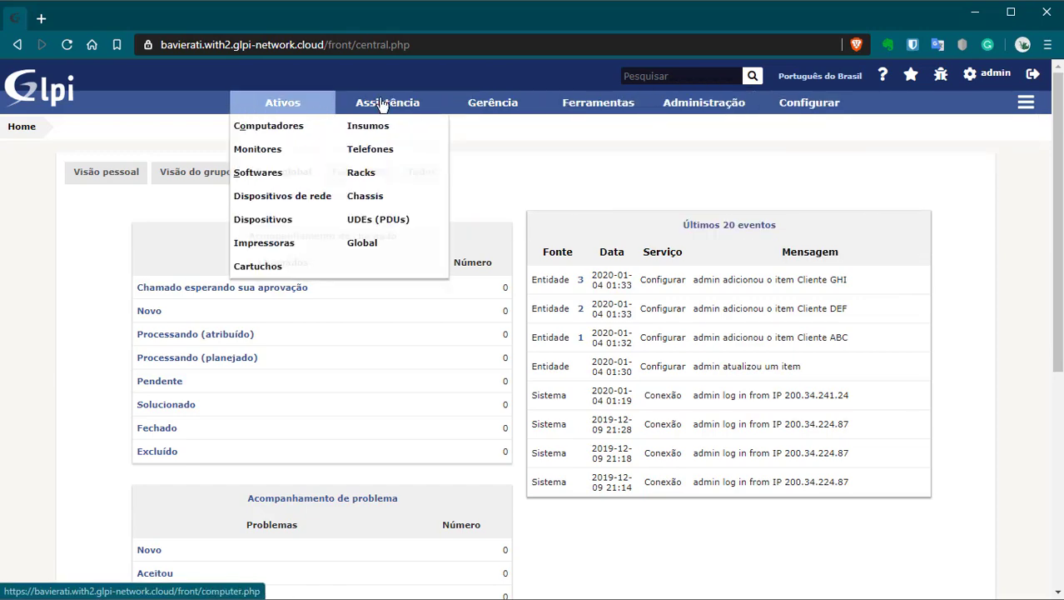
{"action": "mouse_move", "coordinate": [598, 115]}
{"action": "mouse_move", "coordinate": [346, 114]}
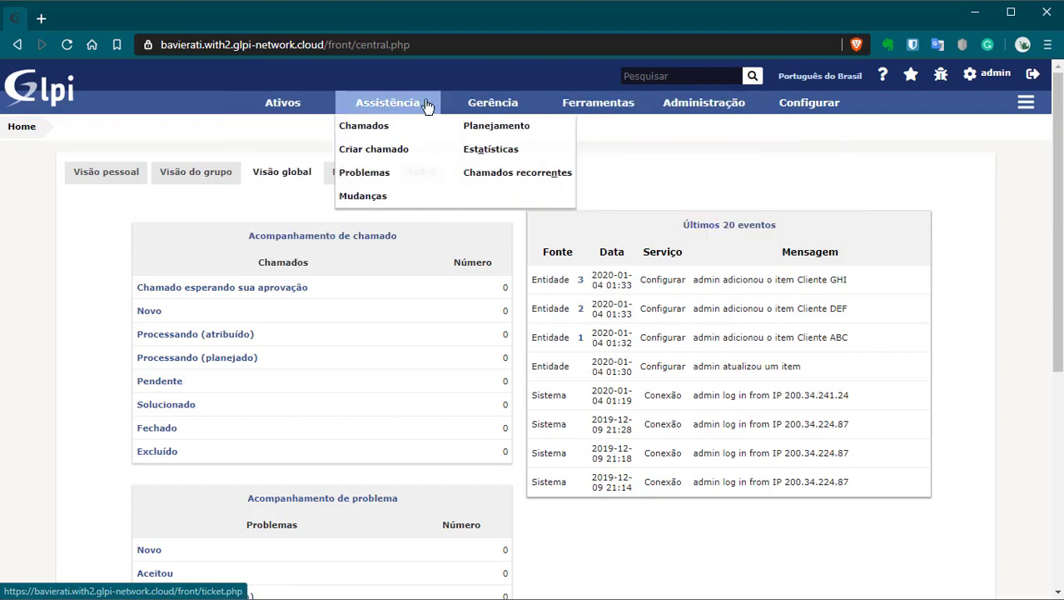
{"action": "mouse_move", "coordinate": [295, 106]}
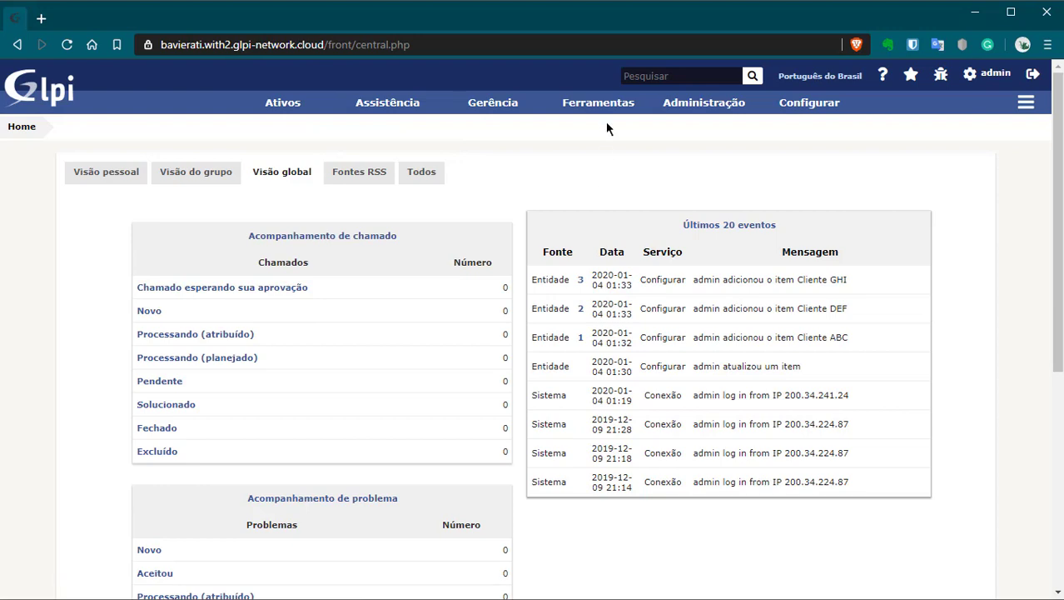
{"action": "mouse_move", "coordinate": [444, 110]}
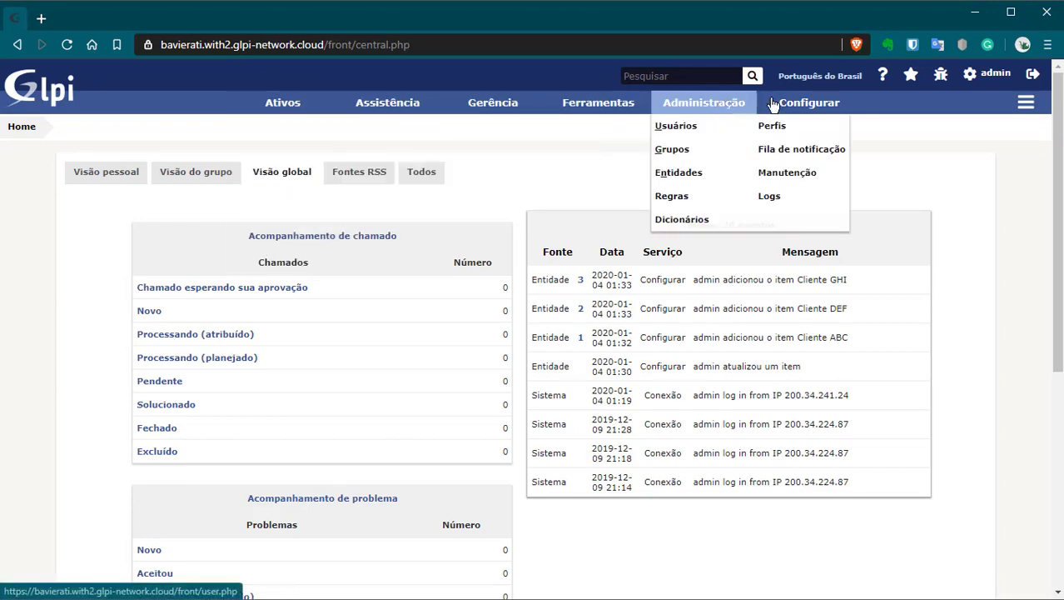
{"action": "mouse_move", "coordinate": [777, 104]}
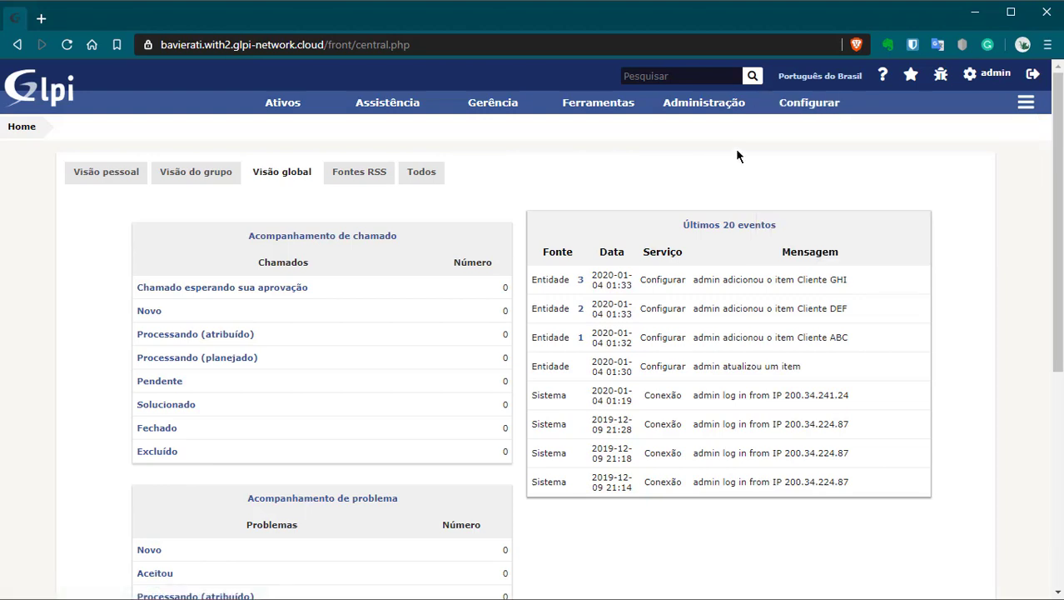
{"action": "mouse_move", "coordinate": [809, 107]}
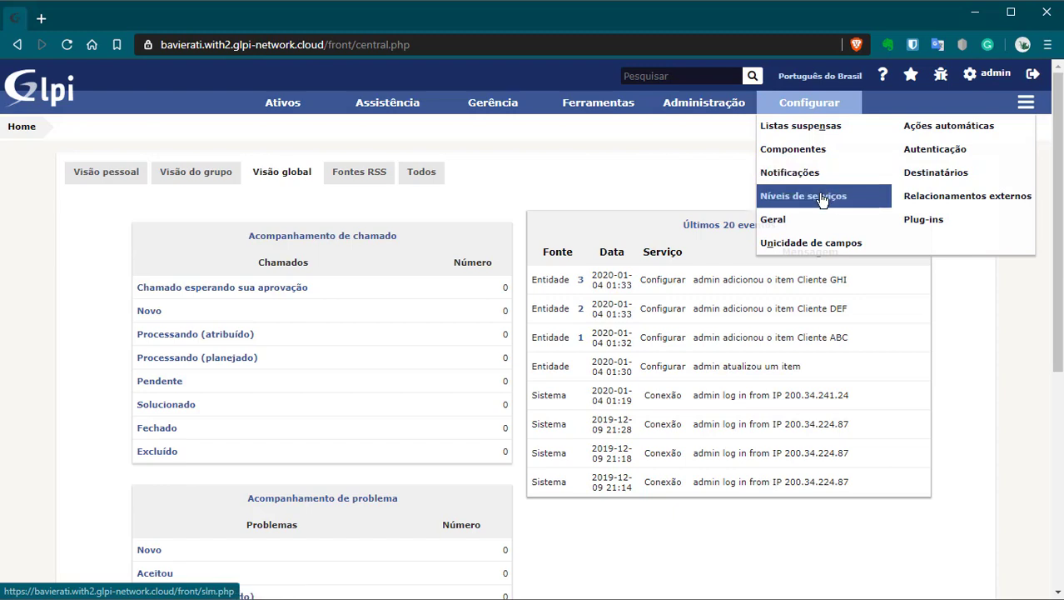
{"action": "left_click", "coordinate": [824, 126]}
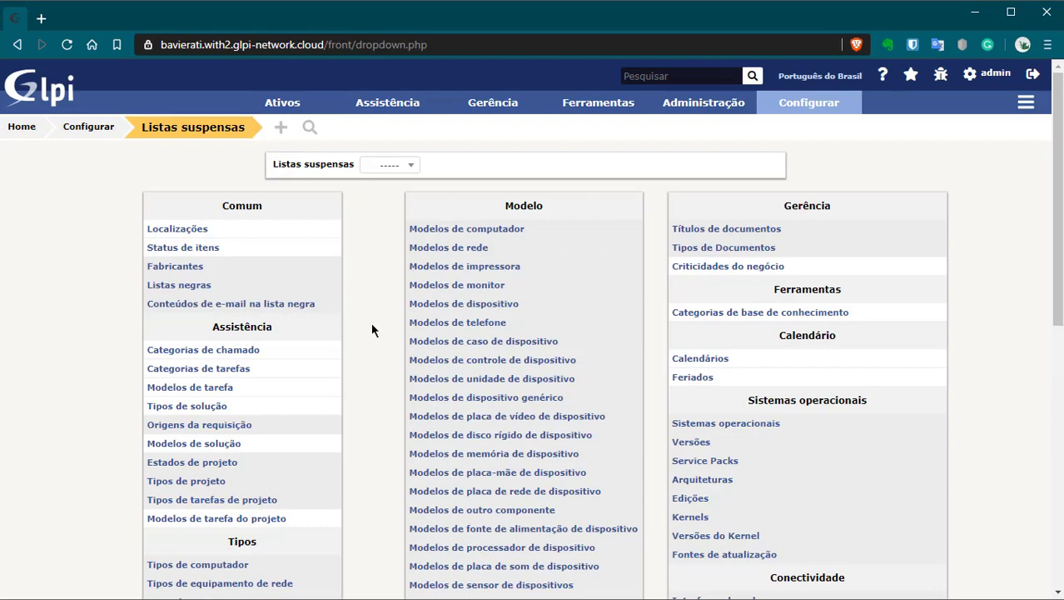
{"action": "scroll", "coordinate": [476, 364], "scroll_direction": "down", "scroll_amount": 10}
{"action": "scroll", "coordinate": [475, 364], "scroll_direction": "up", "scroll_amount": 10}
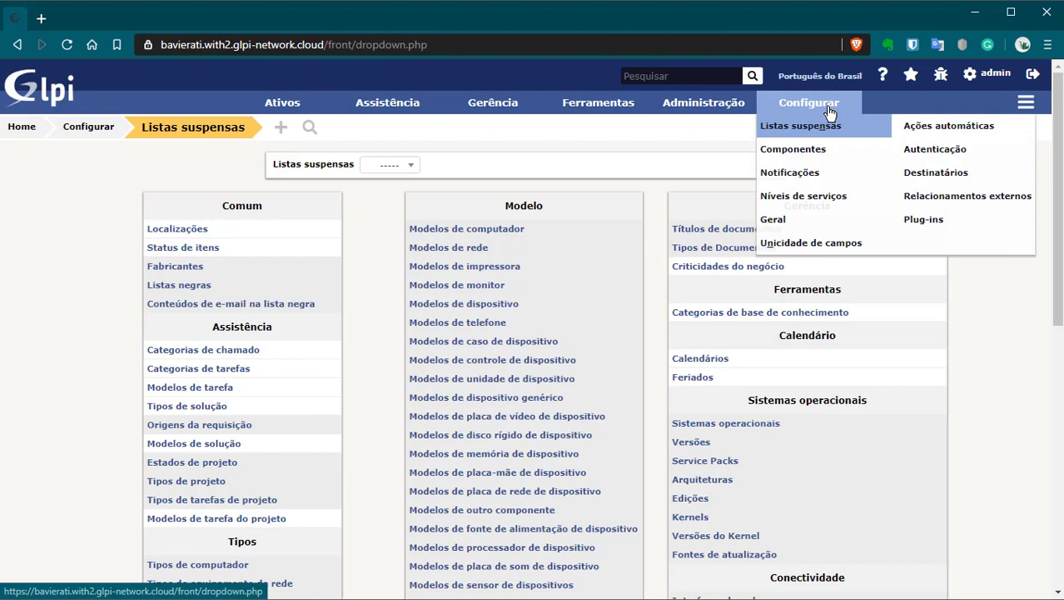
{"action": "scroll", "coordinate": [533, 404], "scroll_direction": "down", "scroll_amount": 3}
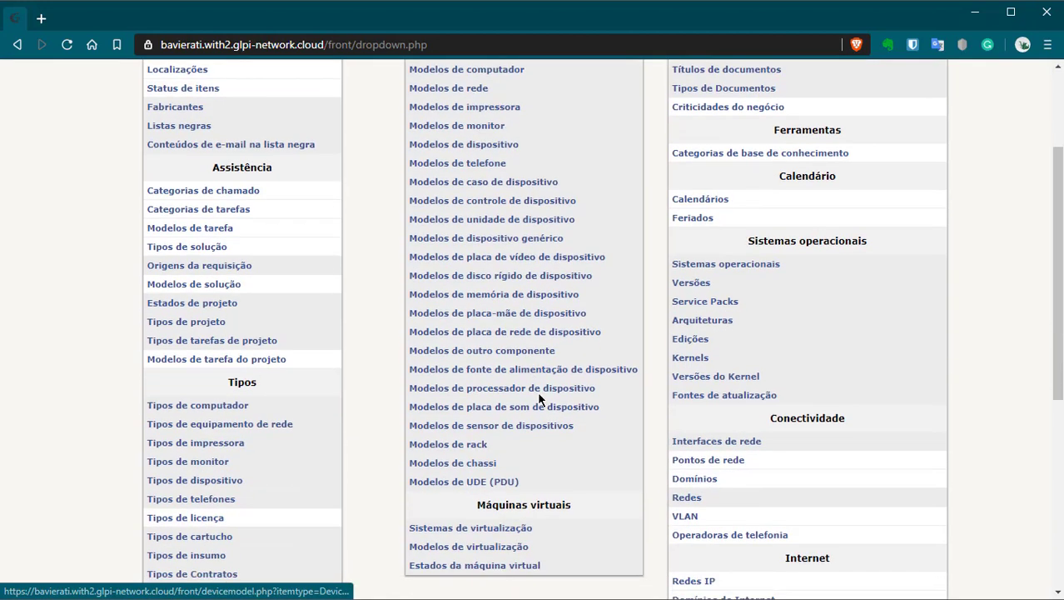
{"action": "scroll", "coordinate": [435, 447], "scroll_direction": "down", "scroll_amount": 2}
{"action": "scroll", "coordinate": [430, 429], "scroll_direction": "up", "scroll_amount": 6}
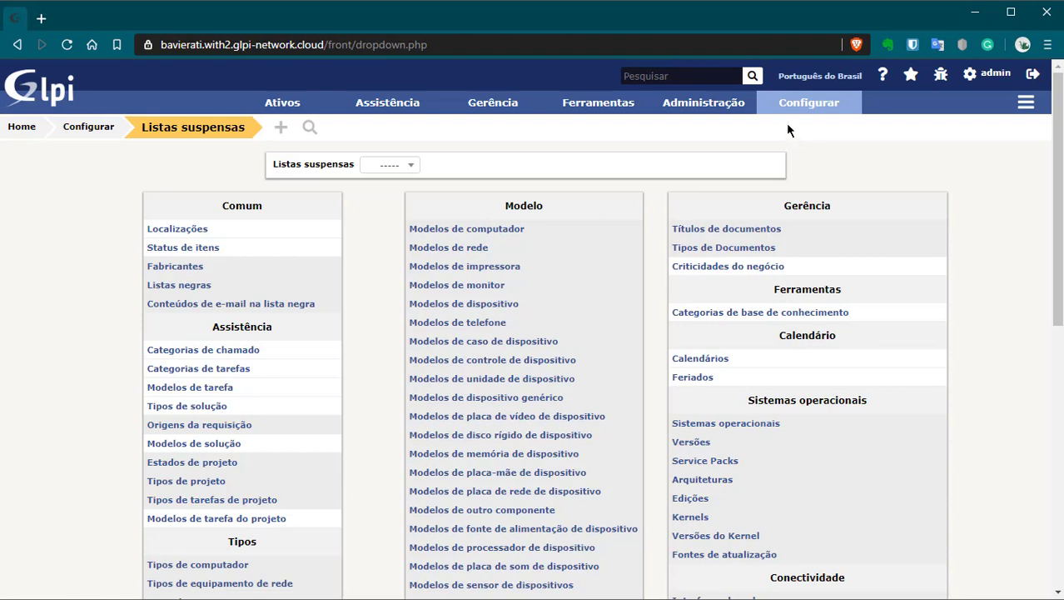
Step: Open Configurar › Geral and compare the URL da aplicação value with the site's address bar
{"action": "mouse_move", "coordinate": [791, 107]}
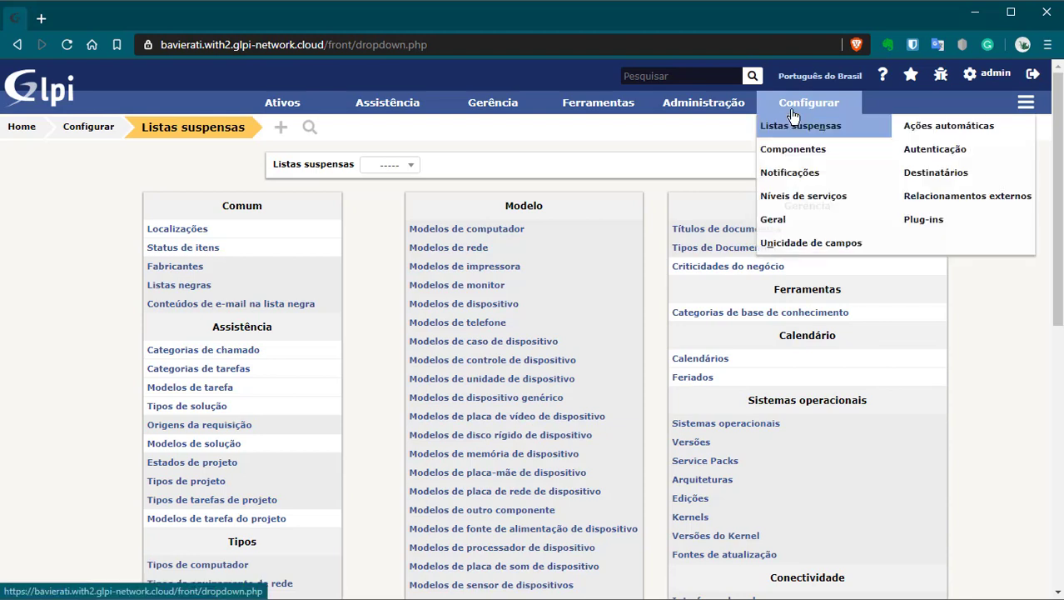
{"action": "left_click", "coordinate": [793, 223]}
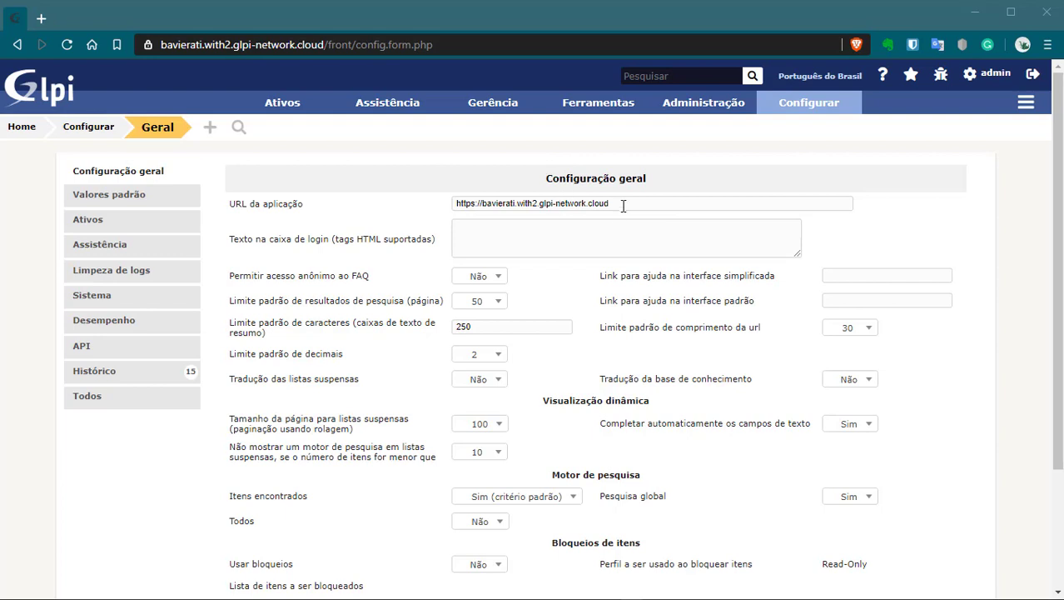
{"action": "left_click_drag", "start_coordinate": [625, 204], "coordinate": [450, 211]}
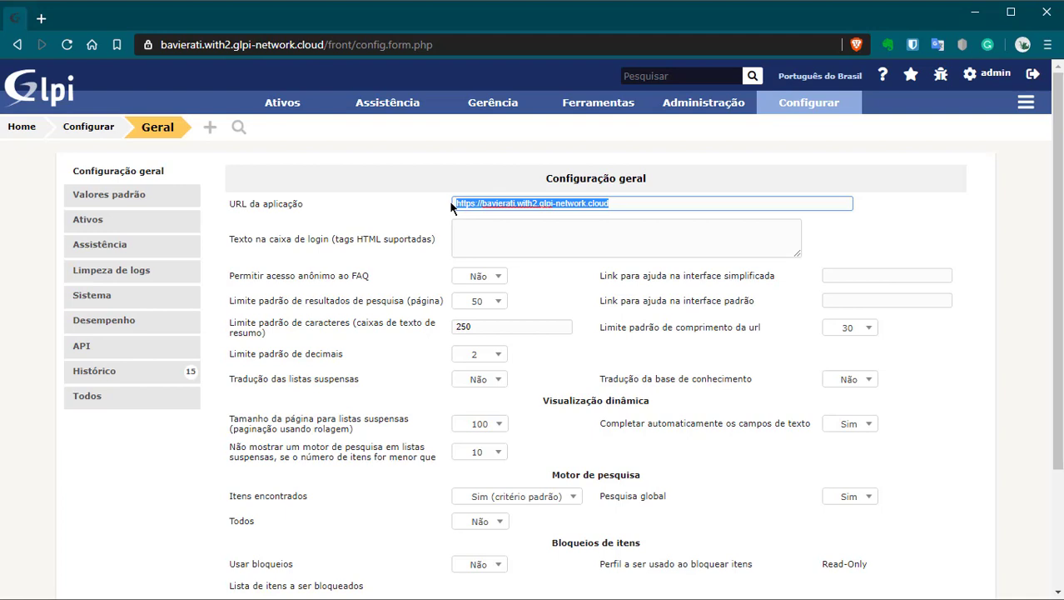
{"action": "left_click_drag", "start_coordinate": [328, 44], "coordinate": [158, 41]}
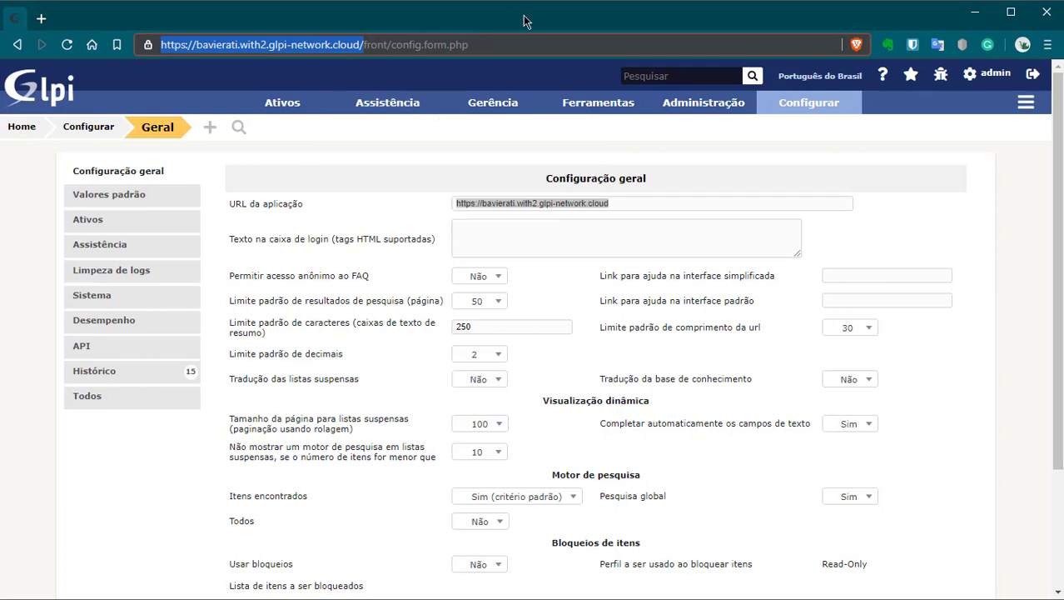
{"action": "left_click_drag", "start_coordinate": [704, 202], "coordinate": [420, 205]}
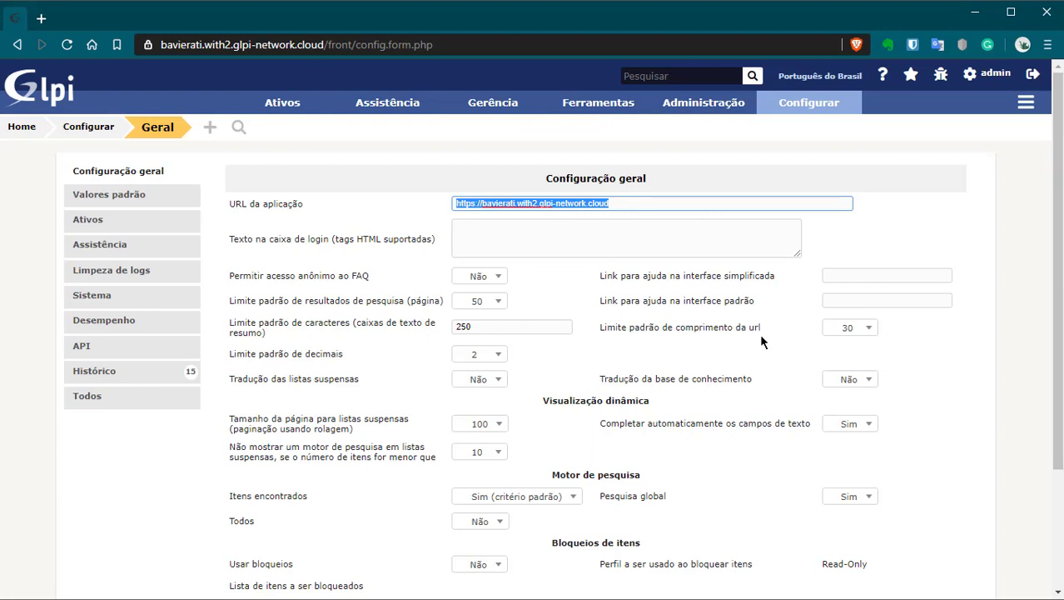
{"action": "left_click", "coordinate": [975, 221]}
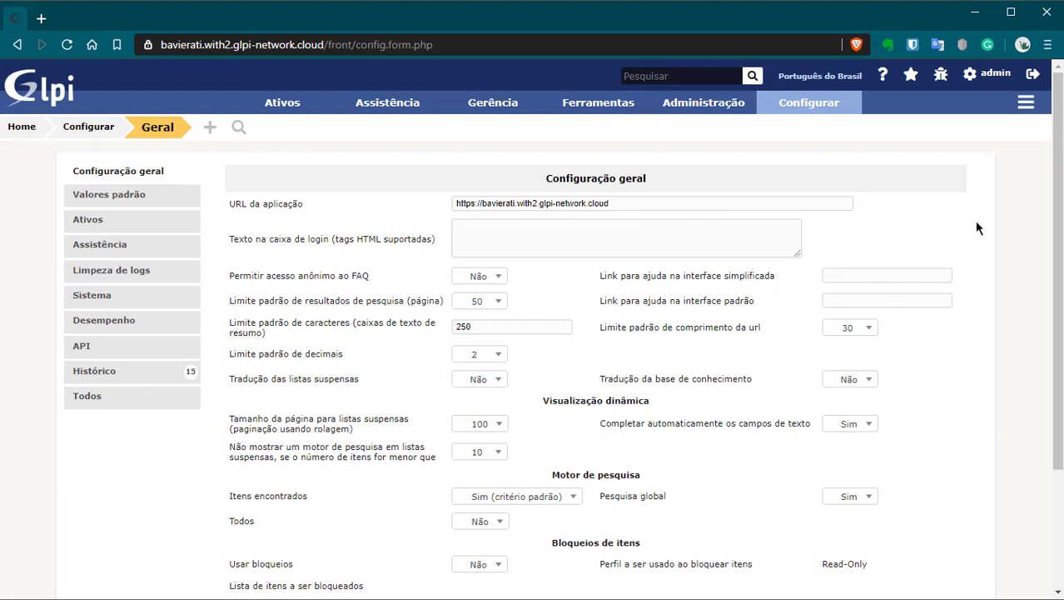
{"action": "left_click", "coordinate": [621, 203]}
{"action": "left_click", "coordinate": [533, 234]}
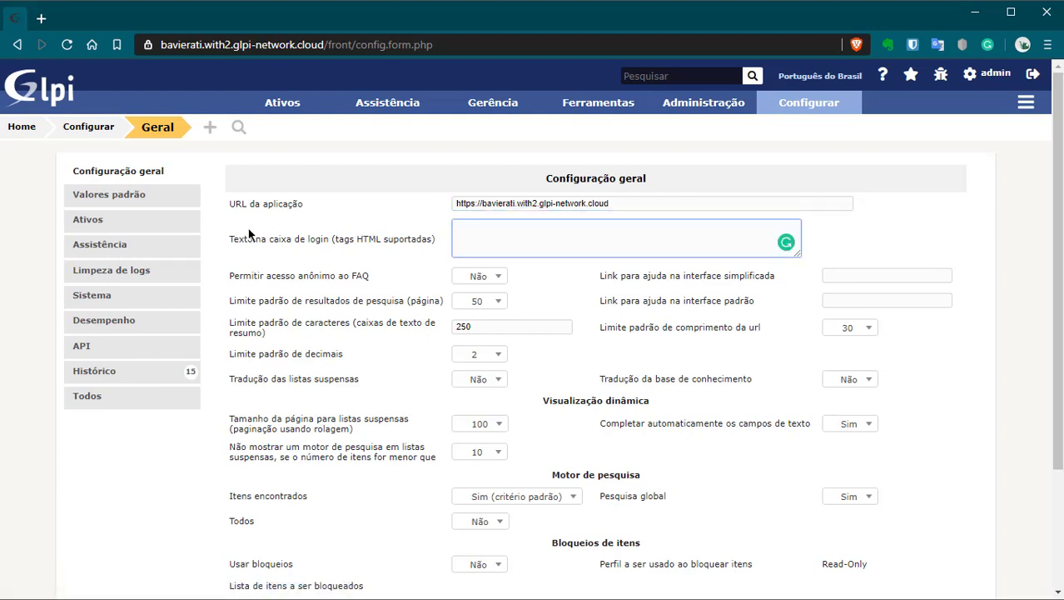
Step: Set the login box text to 'Sistema de Suporte de Baviera TI <b>Teste 123</b>' and save
{"action": "left_click_drag", "start_coordinate": [248, 239], "coordinate": [315, 240]}
{"action": "left_click", "coordinate": [482, 232]}
{"action": "left_click", "coordinate": [608, 248]}
{"action": "type", "text": "Sistema de Suporte de Baviera"}
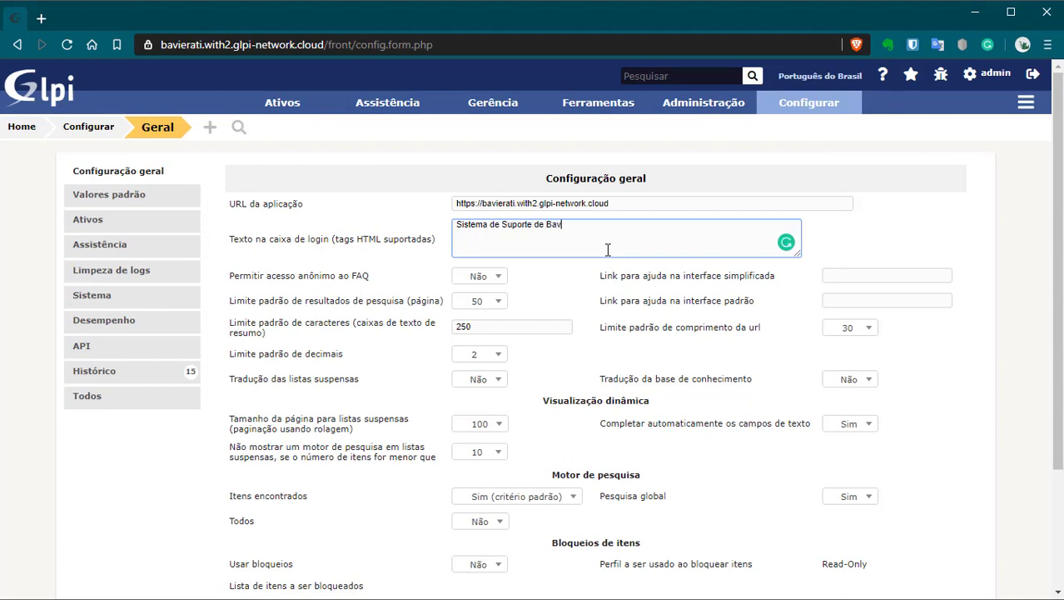
{"action": "type", "text": " TI "}
{"action": "type", "text": "<b"}
{"action": "type", "text": ">"}
{"action": "type", "text": "Teste 123"}
{"action": "type", "text": "</b>"}
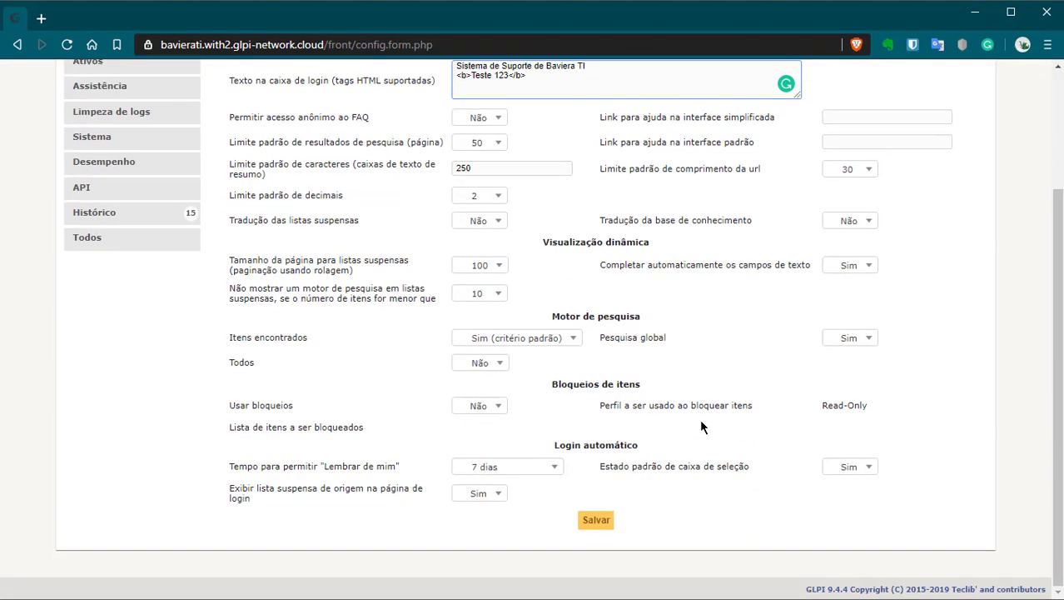
{"action": "scroll", "coordinate": [650, 491], "scroll_direction": "down", "scroll_amount": 2}
{"action": "left_click", "coordinate": [596, 520]}
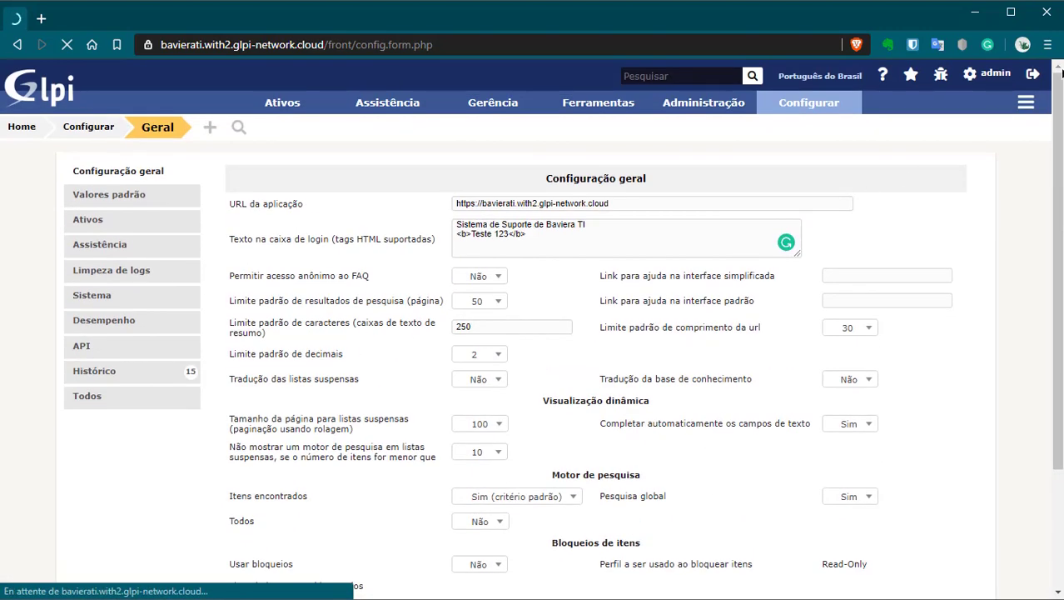
{"action": "left_click", "coordinate": [1000, 77]}
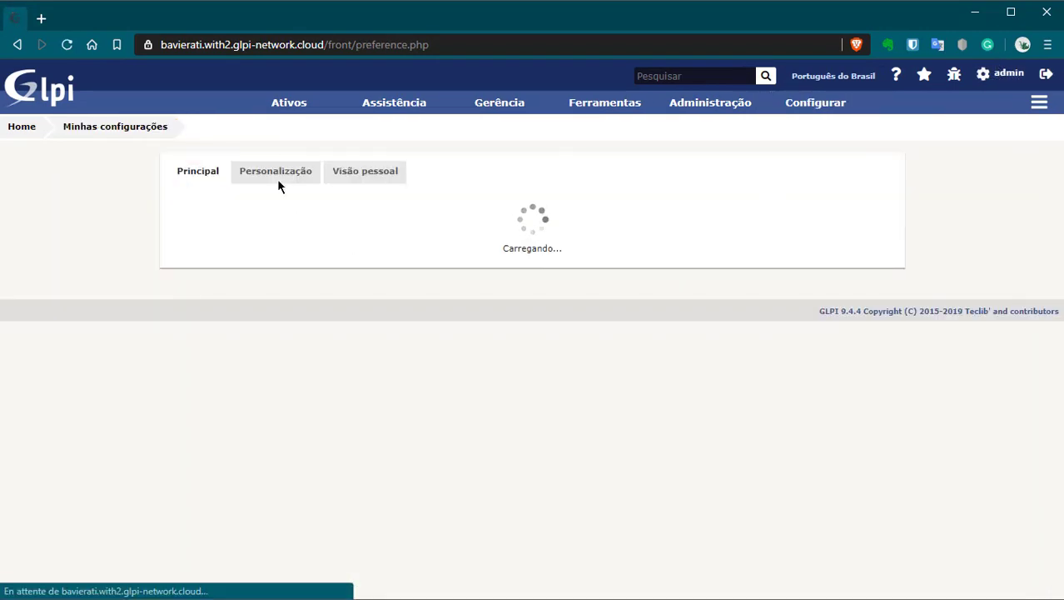
Step: Enter and confirm a new admin password, save it, then log out
{"action": "left_click", "coordinate": [367, 389]}
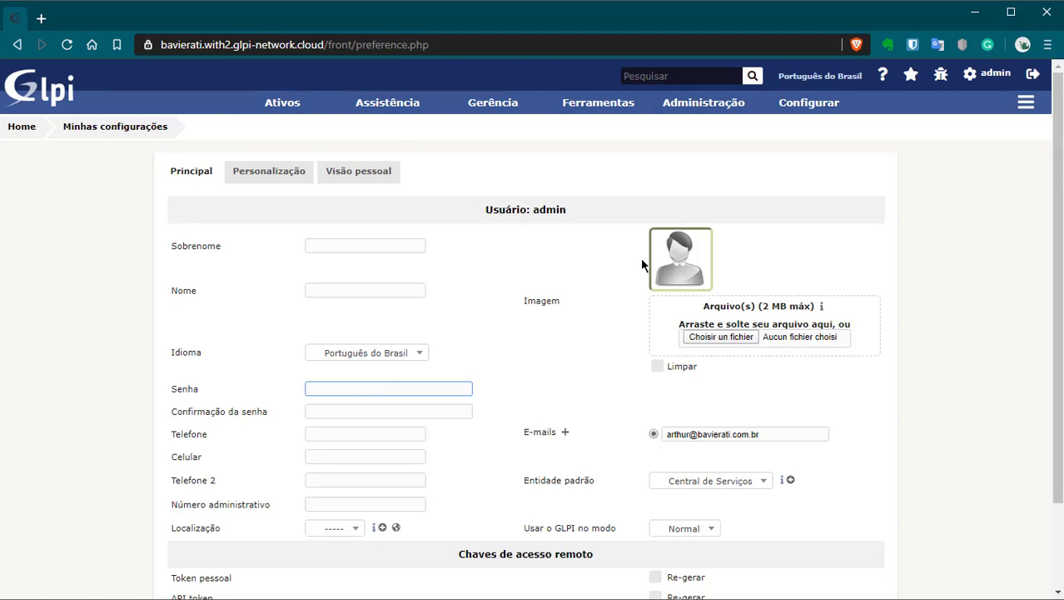
{"action": "type", "text": "123456789"}
{"action": "key", "text": "Tab"}
{"action": "type", "text": "123456789"}
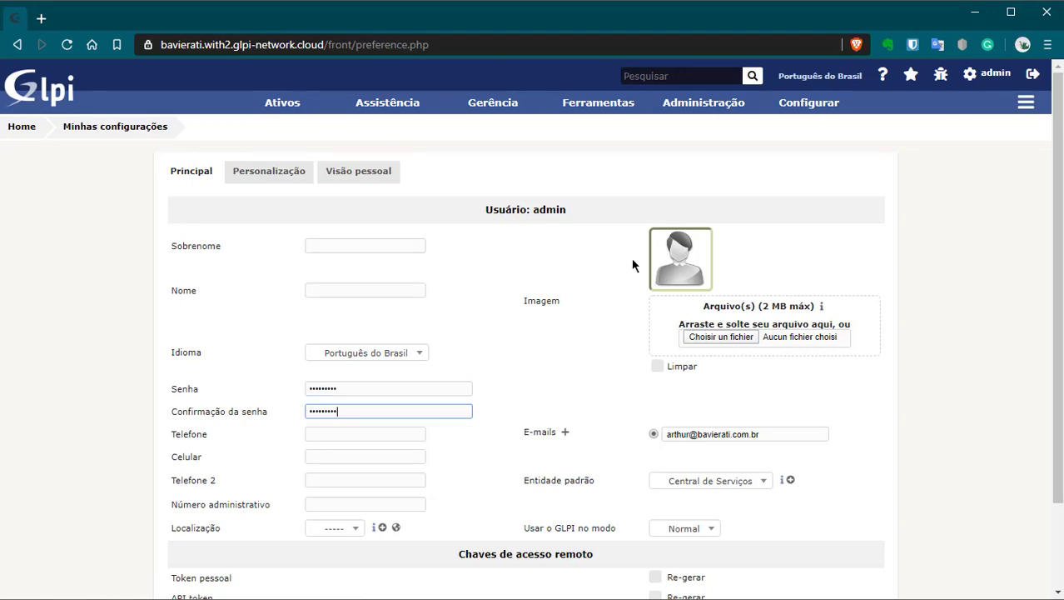
{"action": "scroll", "coordinate": [575, 308], "scroll_direction": "down", "scroll_amount": 2}
{"action": "left_click", "coordinate": [516, 523]}
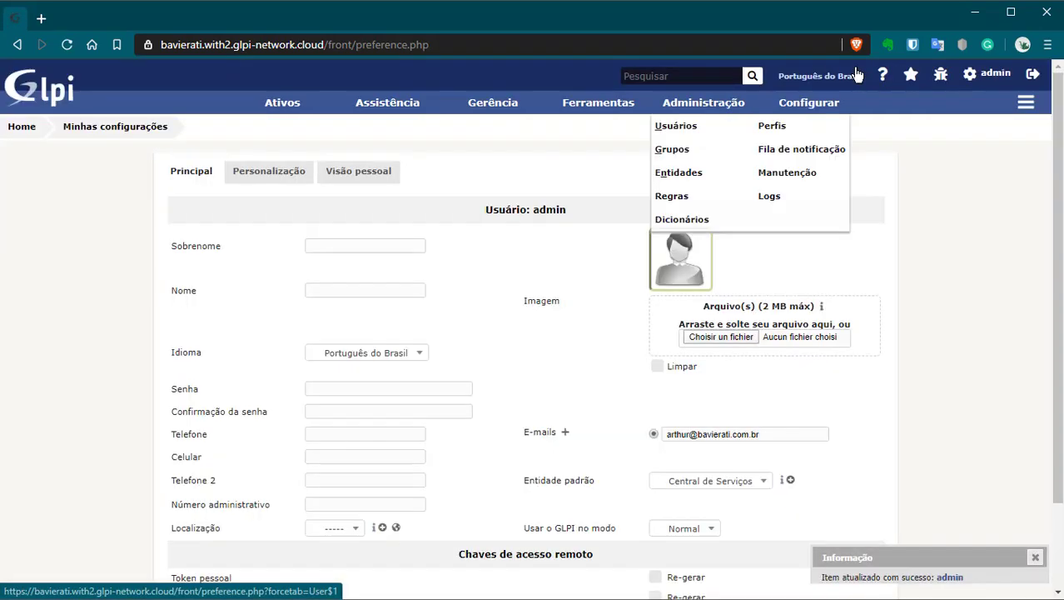
{"action": "left_click", "coordinate": [1033, 74]}
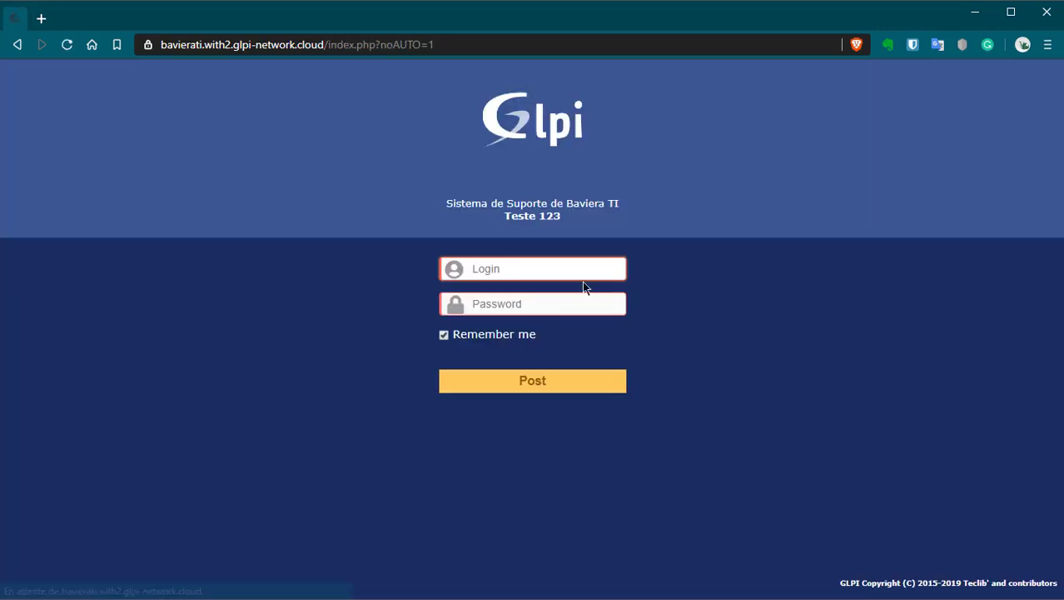
Step: Sign back in as the admin account with the new password to reach Central de Serviços
{"action": "left_click_drag", "start_coordinate": [450, 203], "coordinate": [596, 223]}
{"action": "left_click", "coordinate": [491, 270]}
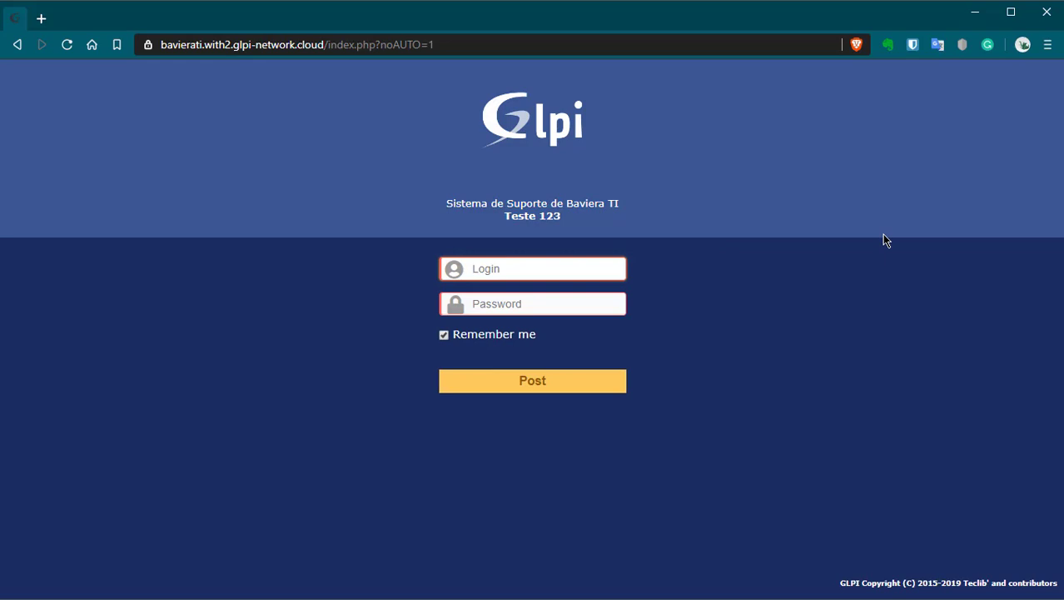
{"action": "type", "text": "admin"}
{"action": "key", "text": "Tab"}
{"action": "type", "text": "glp"}
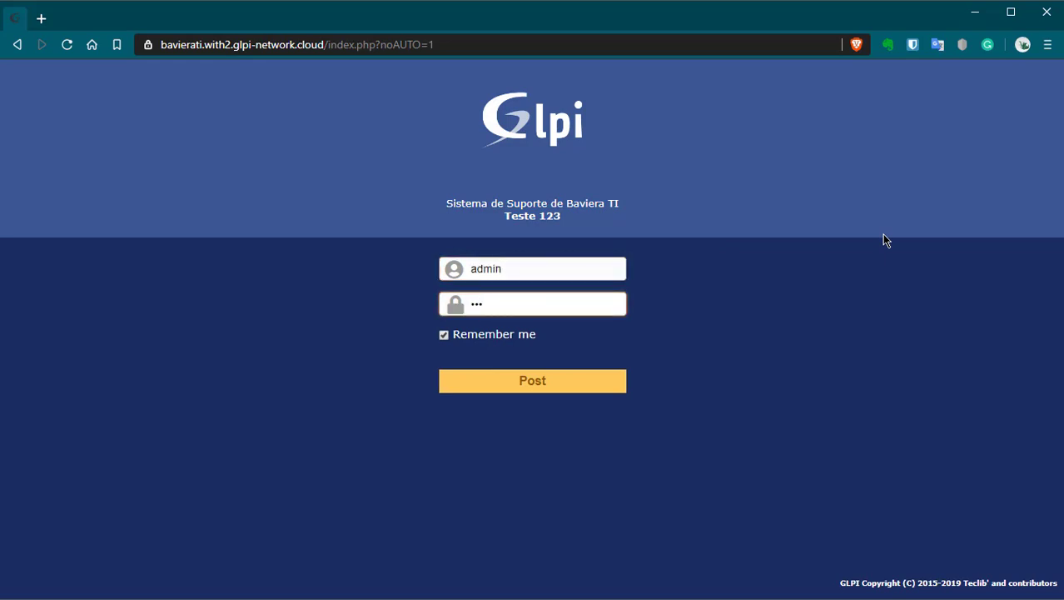
{"action": "type", "text": "i12345"}
{"action": "key", "text": "Return"}
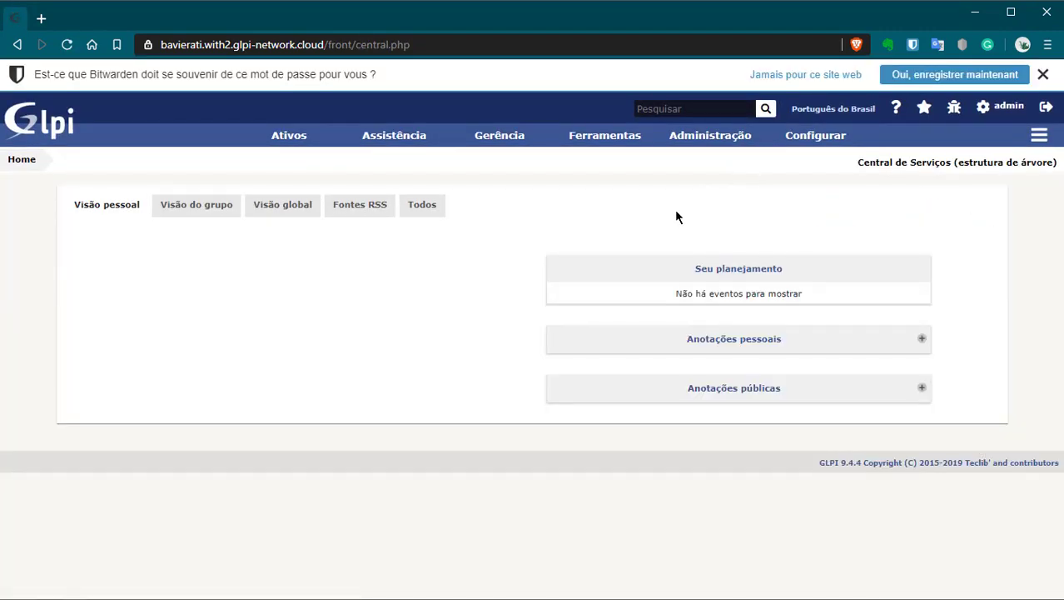
{"action": "mouse_move", "coordinate": [804, 140]}
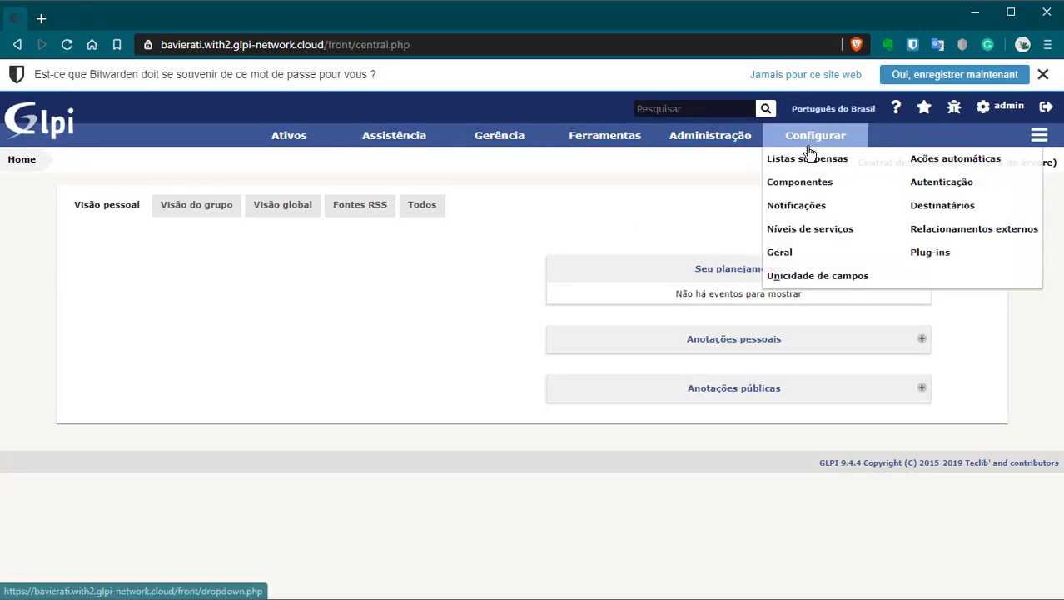
{"action": "left_click", "coordinate": [793, 260]}
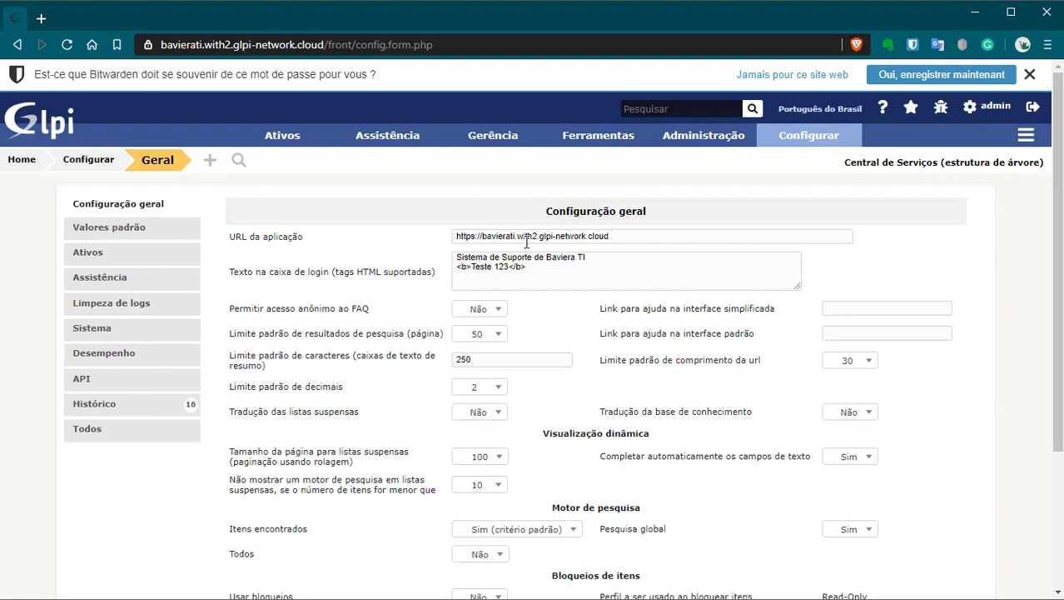
{"action": "left_click", "coordinate": [556, 268]}
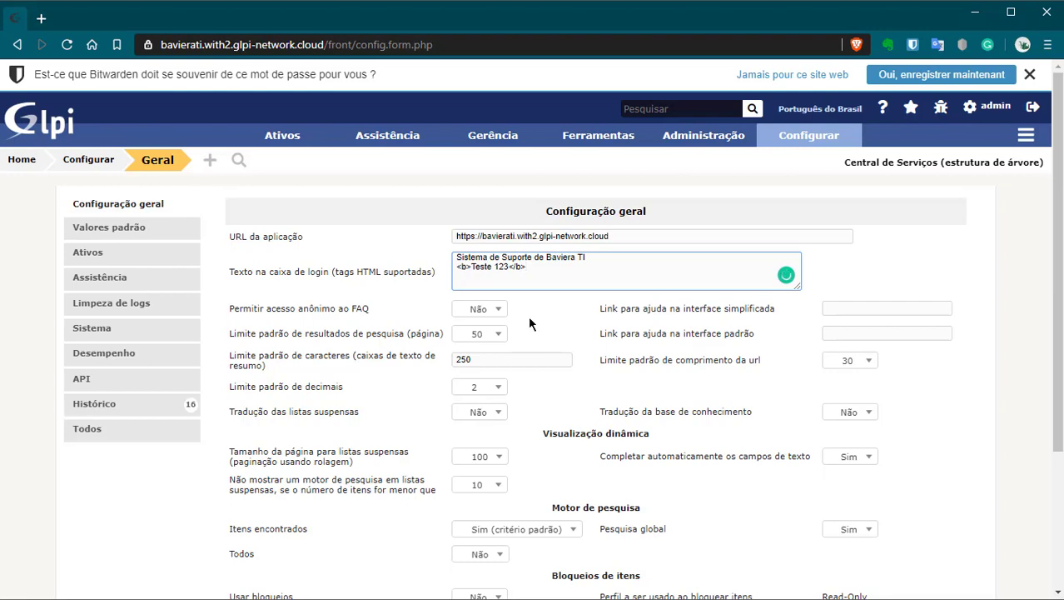
{"action": "scroll", "coordinate": [542, 350], "scroll_direction": "down", "scroll_amount": 2}
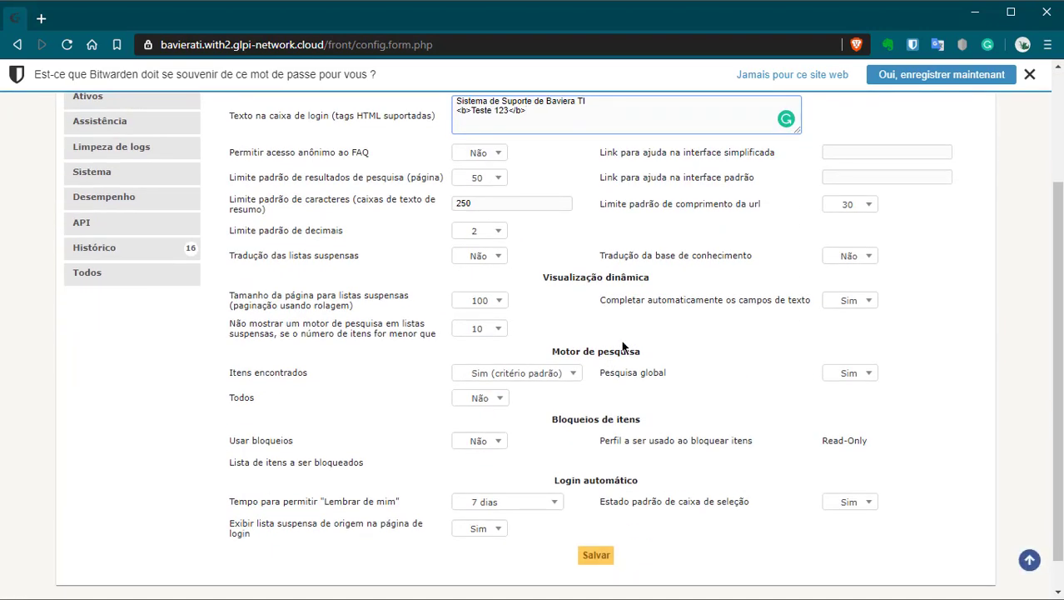
{"action": "scroll", "coordinate": [623, 346], "scroll_direction": "up", "scroll_amount": 2}
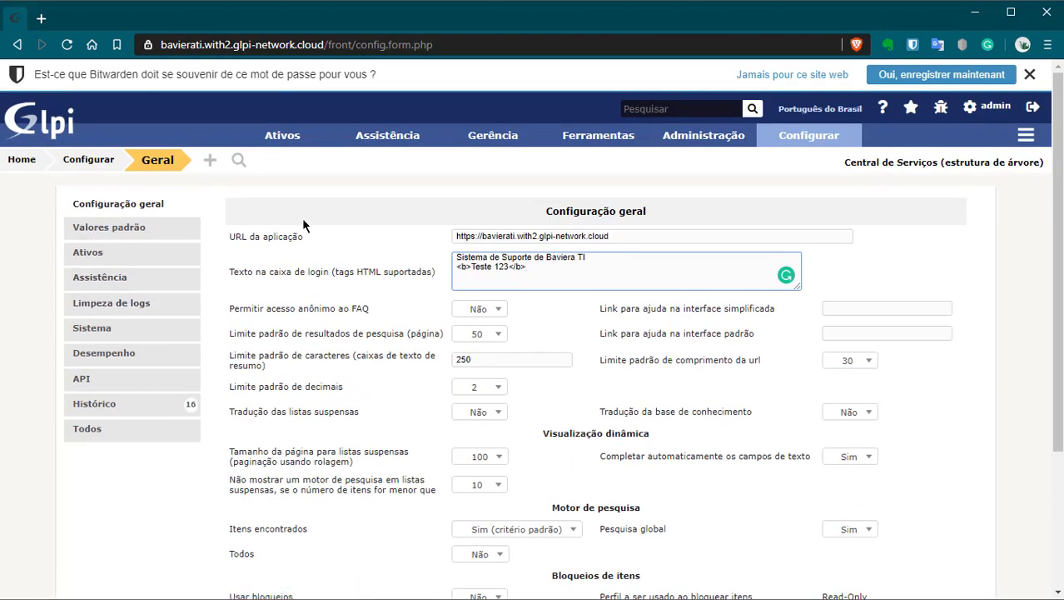
{"action": "mouse_move", "coordinate": [826, 136]}
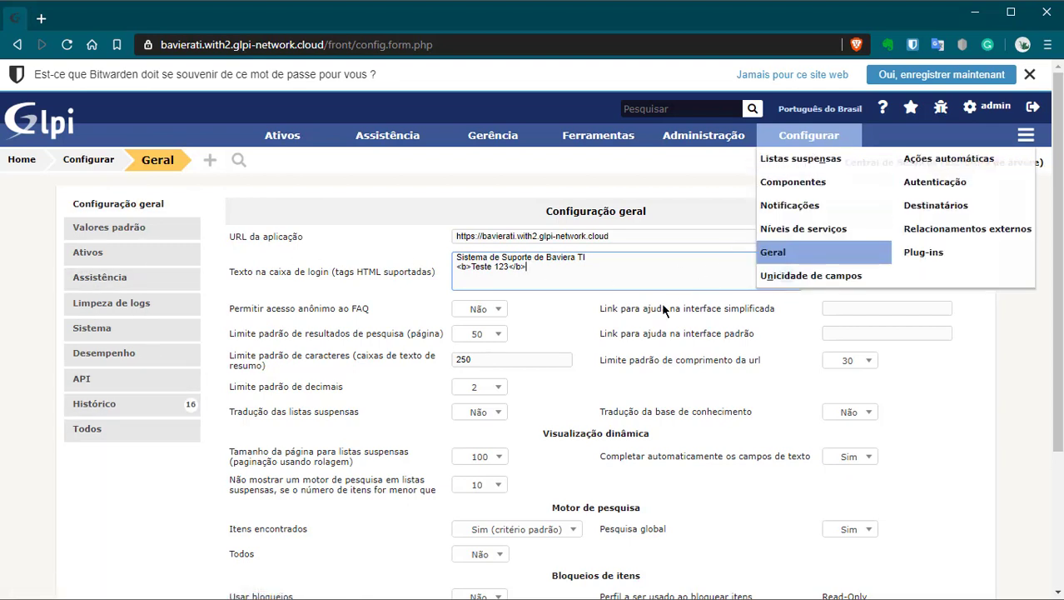
{"action": "left_click_drag", "start_coordinate": [533, 206], "coordinate": [676, 206]}
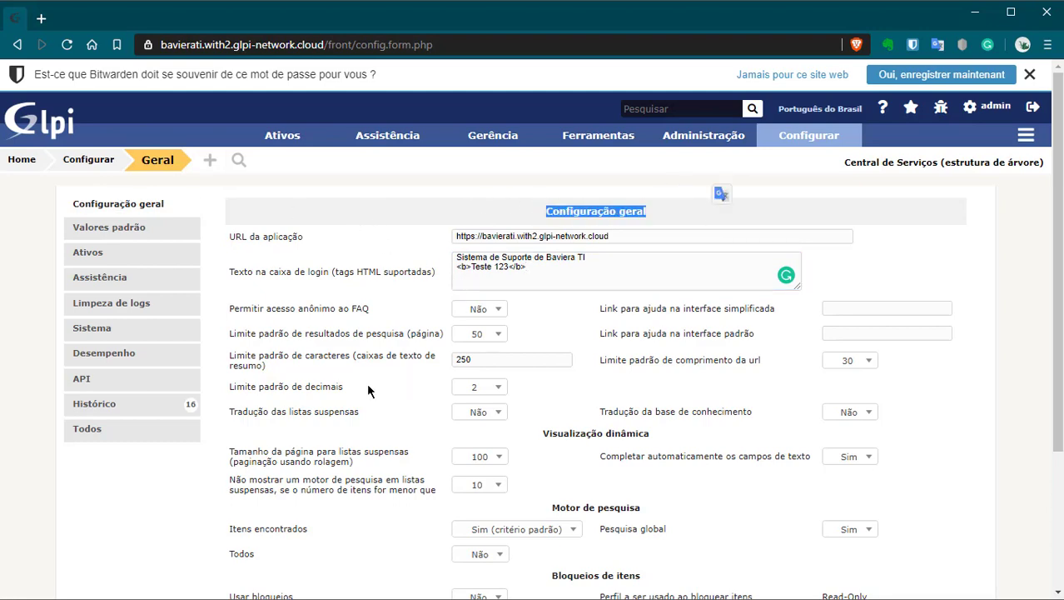
{"action": "scroll", "coordinate": [375, 416], "scroll_direction": "down", "scroll_amount": 2}
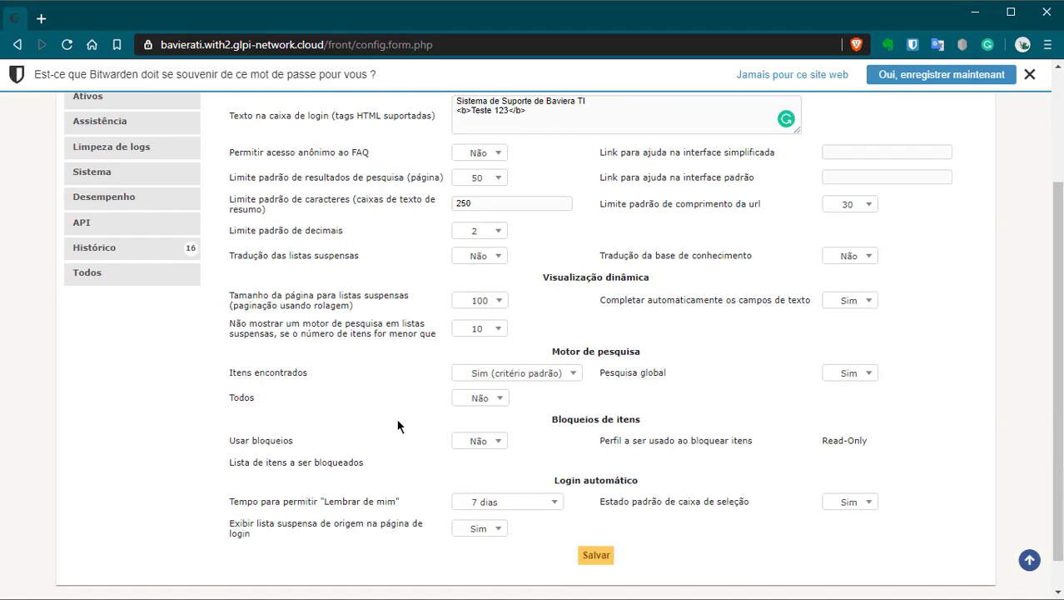
{"action": "scroll", "coordinate": [397, 426], "scroll_direction": "up", "scroll_amount": 2}
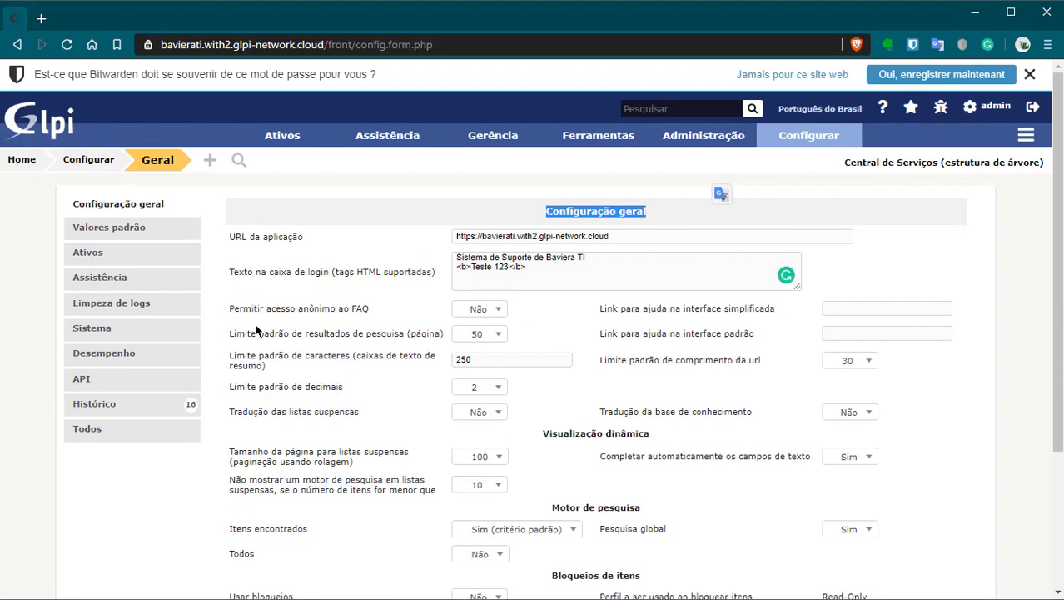
{"action": "left_click_drag", "start_coordinate": [230, 308], "coordinate": [386, 314]}
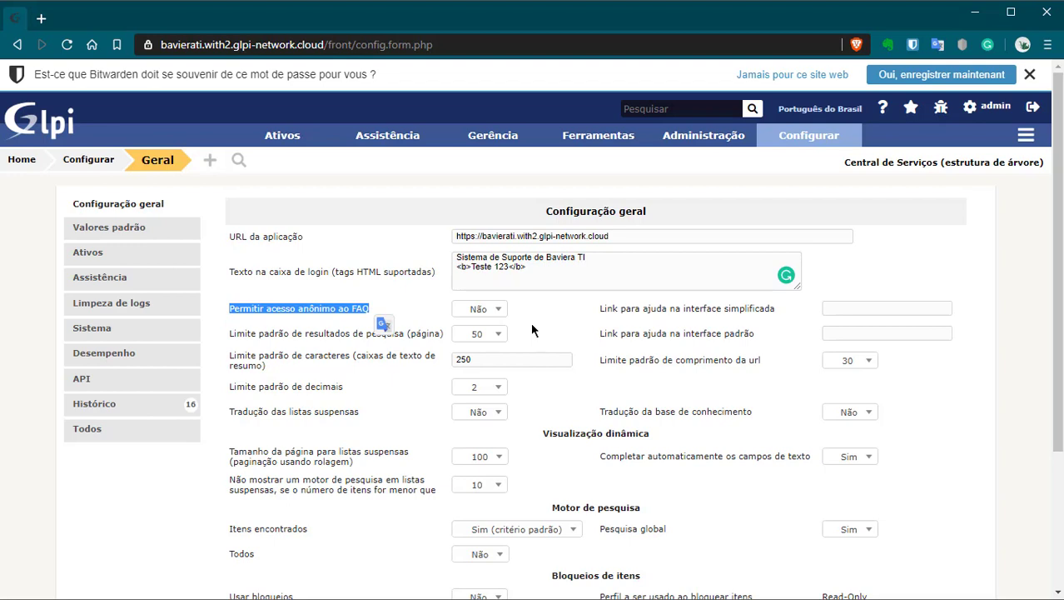
Step: Change the default search results limit per page from 50 to 10
{"action": "left_click_drag", "start_coordinate": [275, 335], "coordinate": [382, 338]}
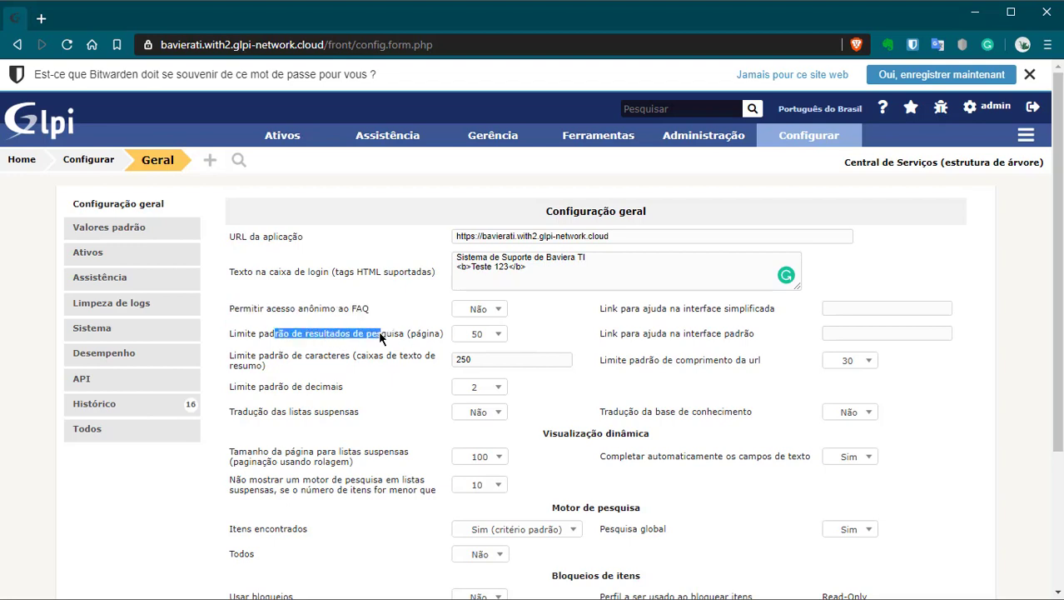
{"action": "left_click", "coordinate": [500, 336]}
{"action": "left_click", "coordinate": [500, 337]}
{"action": "left_click", "coordinate": [499, 338]}
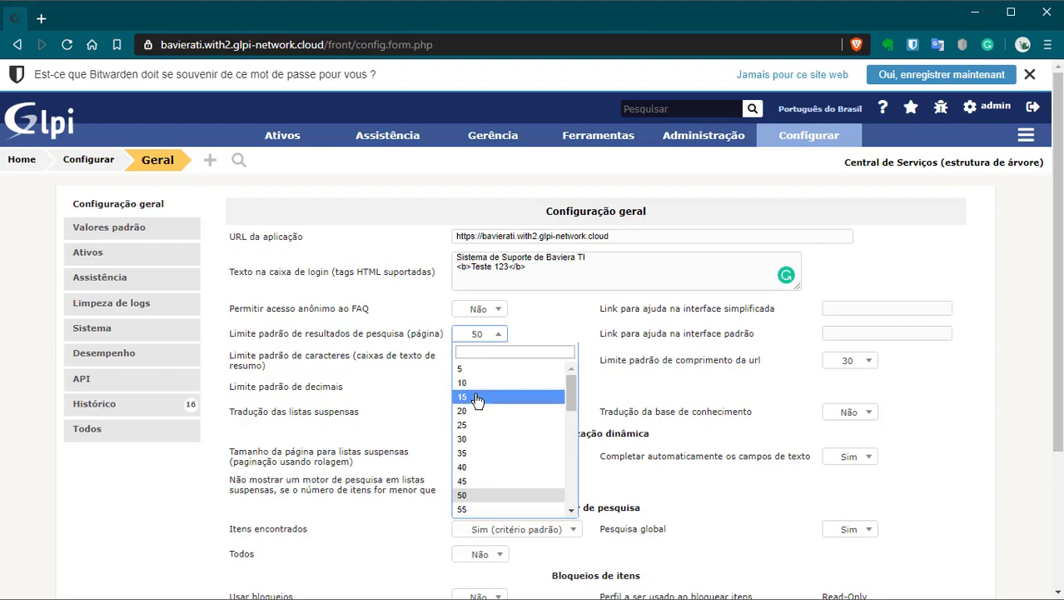
{"action": "left_click", "coordinate": [545, 396]}
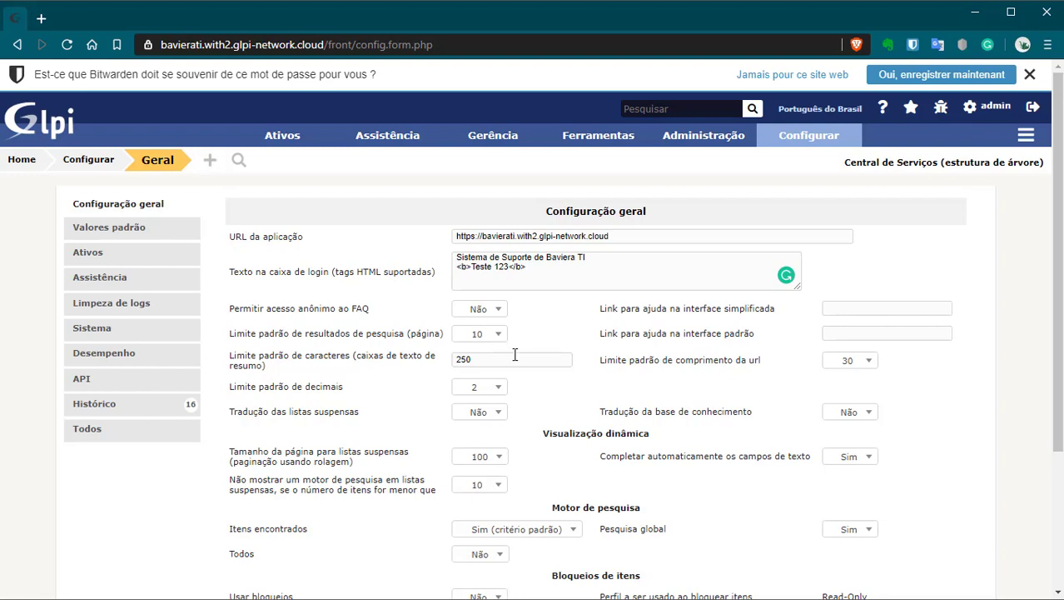
Step: Recheck the results limit list, then review URL length (kept at 30) and dropdown translation options
{"action": "left_click", "coordinate": [481, 335]}
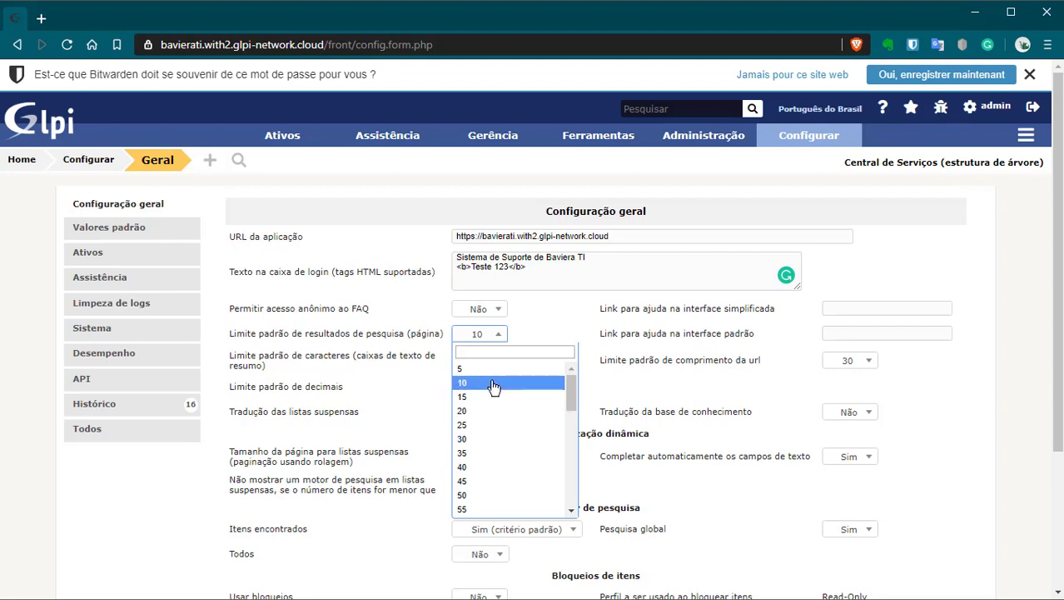
{"action": "type", "text": "100"}
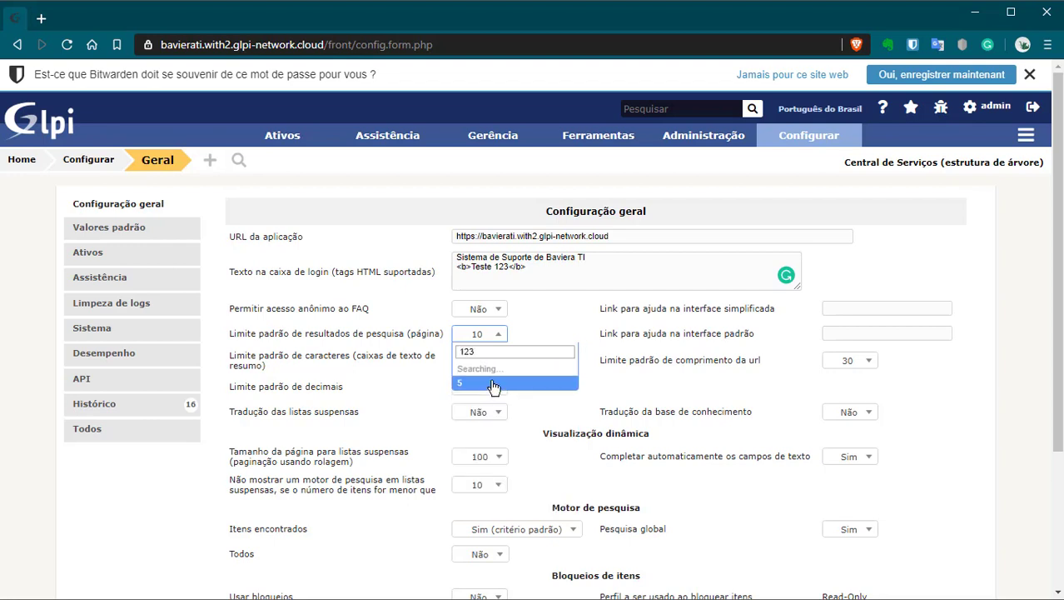
{"action": "key", "text": "BackSpace"}
{"action": "key", "text": "BackSpace"}
{"action": "key", "text": "BackSpace"}
{"action": "scroll", "coordinate": [500, 392], "scroll_direction": "down", "scroll_amount": 1}
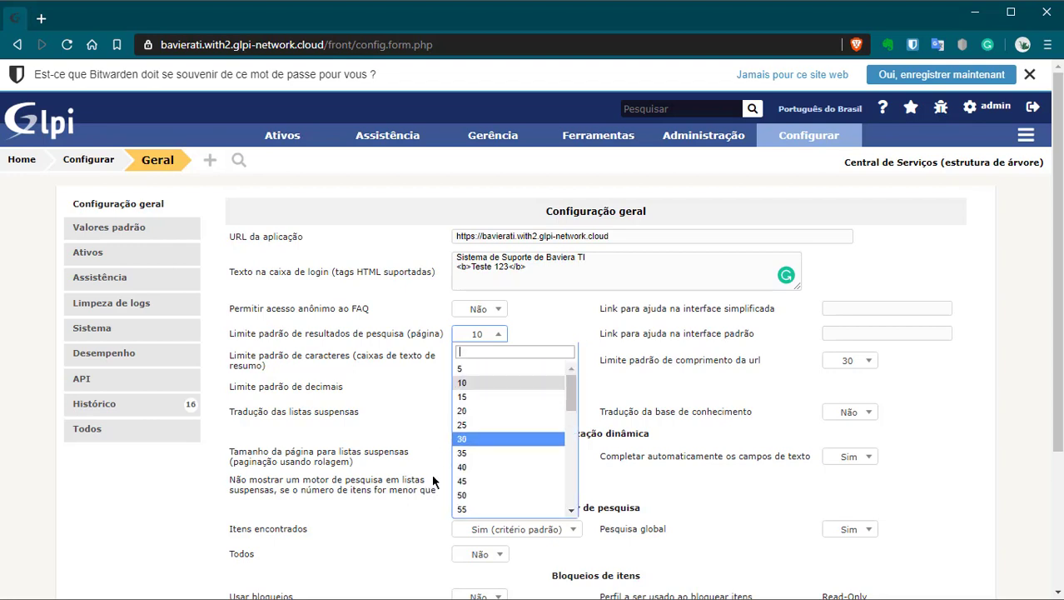
{"action": "scroll", "coordinate": [534, 408], "scroll_direction": "down", "scroll_amount": 10}
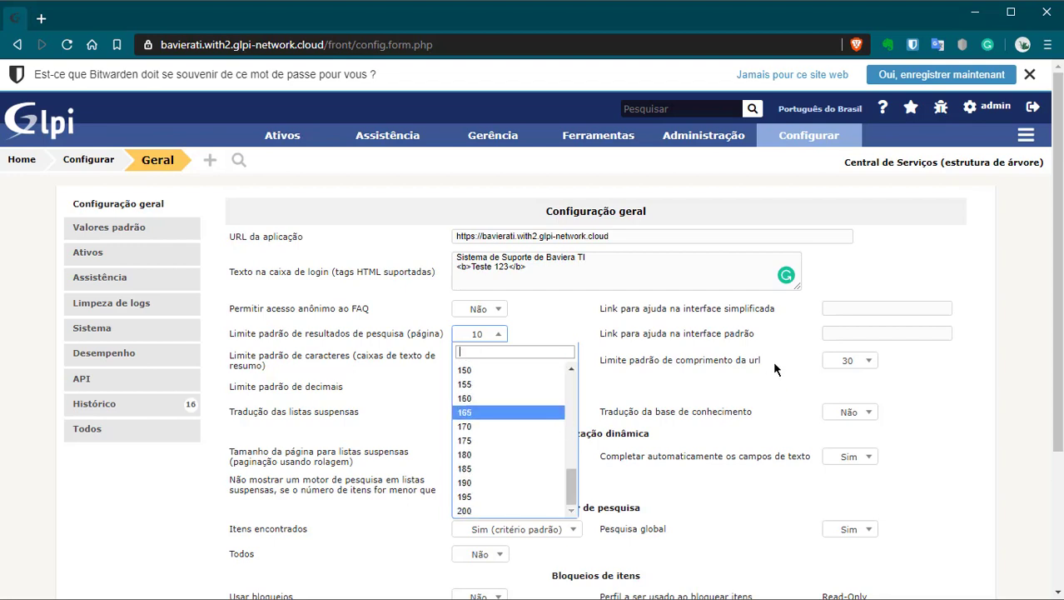
{"action": "left_click", "coordinate": [725, 361]}
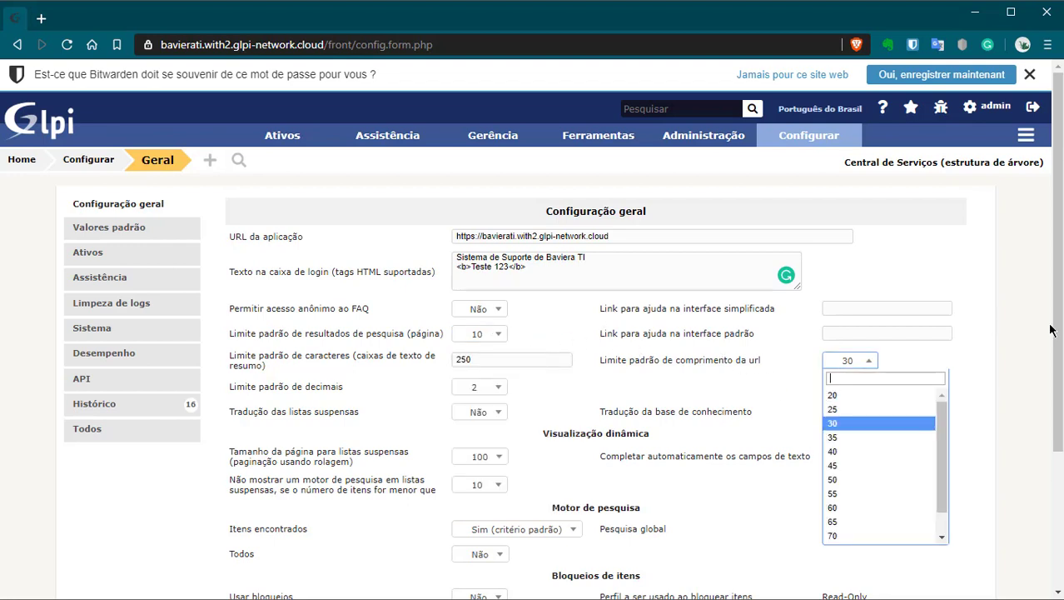
{"action": "left_click", "coordinate": [1038, 298]}
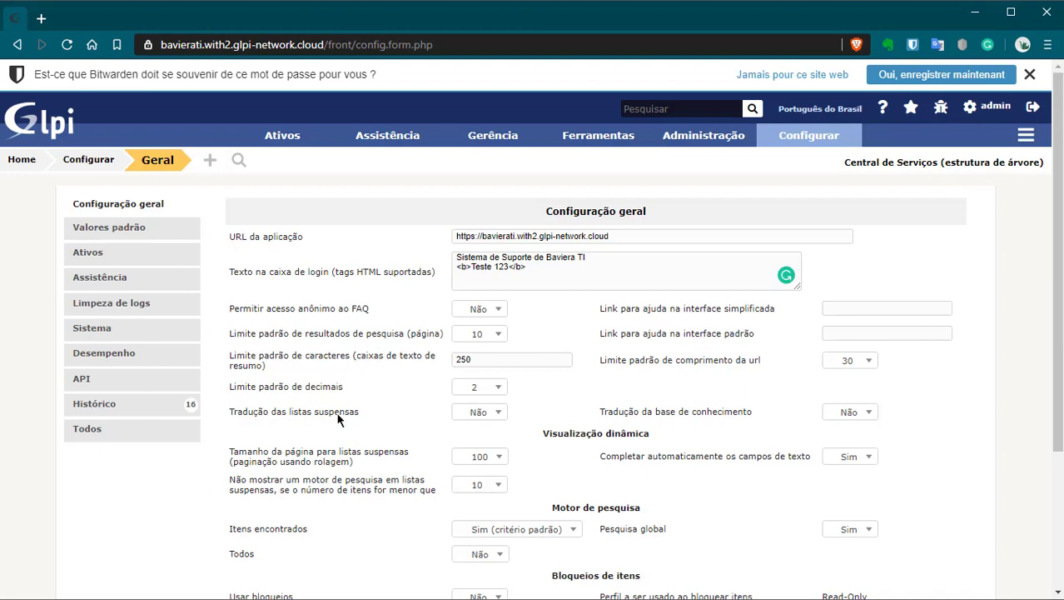
{"action": "left_click", "coordinate": [315, 415]}
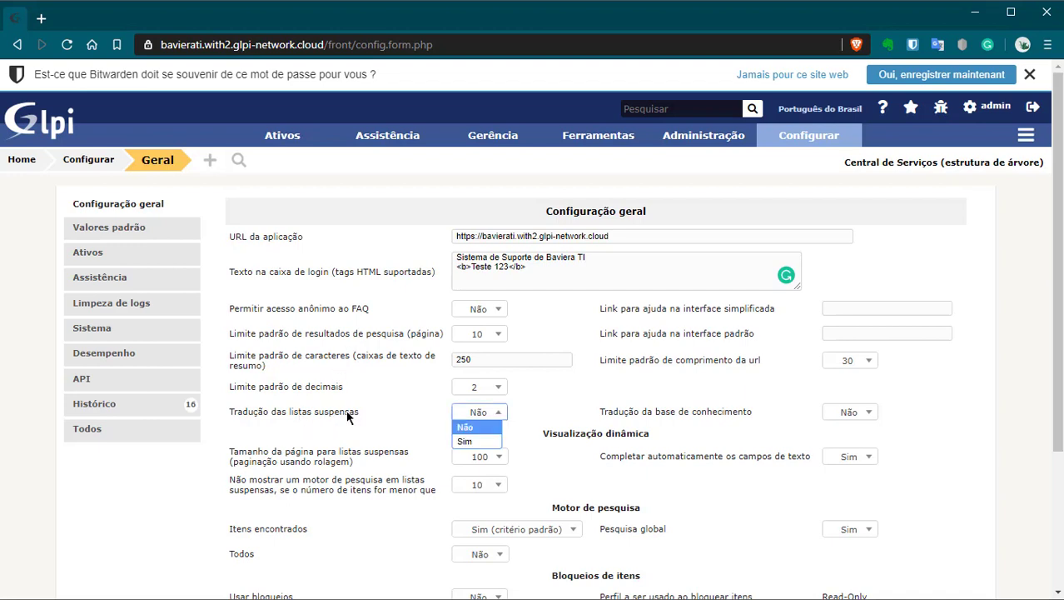
{"action": "left_click", "coordinate": [685, 416]}
{"action": "left_click", "coordinate": [606, 436]}
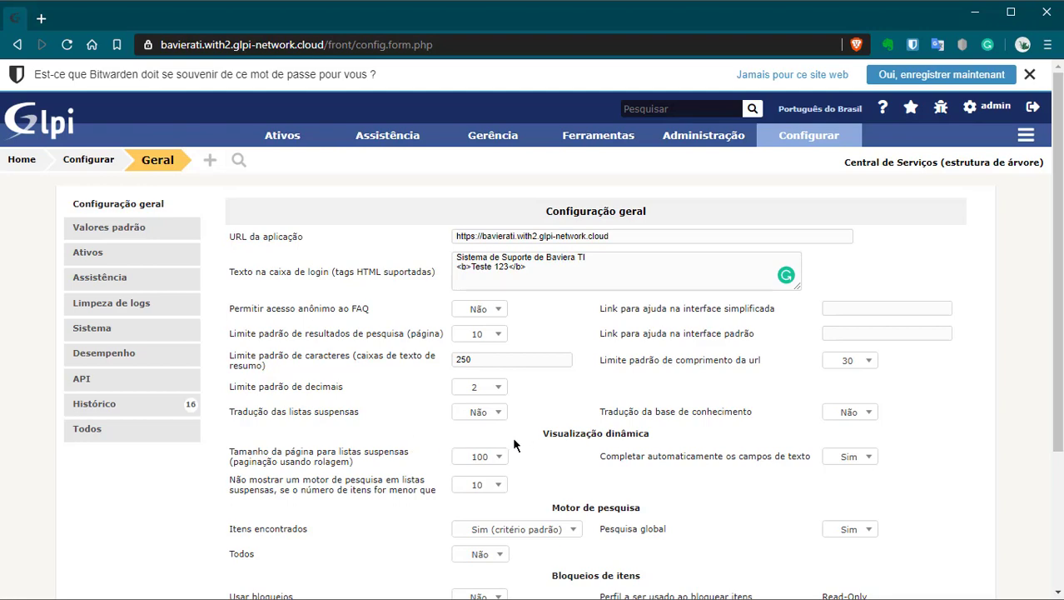
Step: Dismiss the browser's save-password prompt and leave the remember-me duration at 7 dias
{"action": "scroll", "coordinate": [612, 469], "scroll_direction": "down", "scroll_amount": 3}
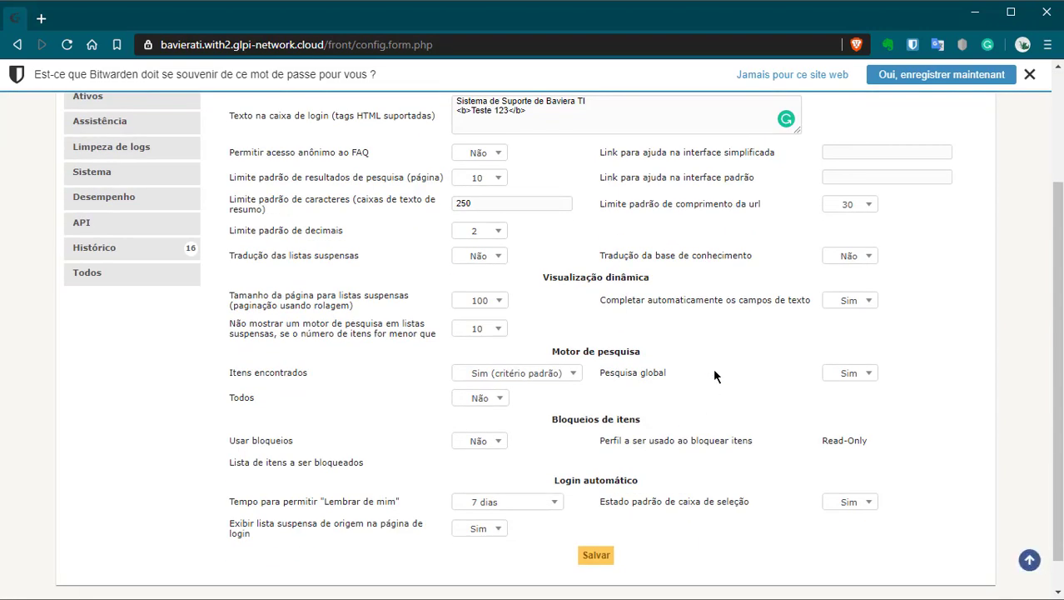
{"action": "left_click", "coordinate": [1031, 75]}
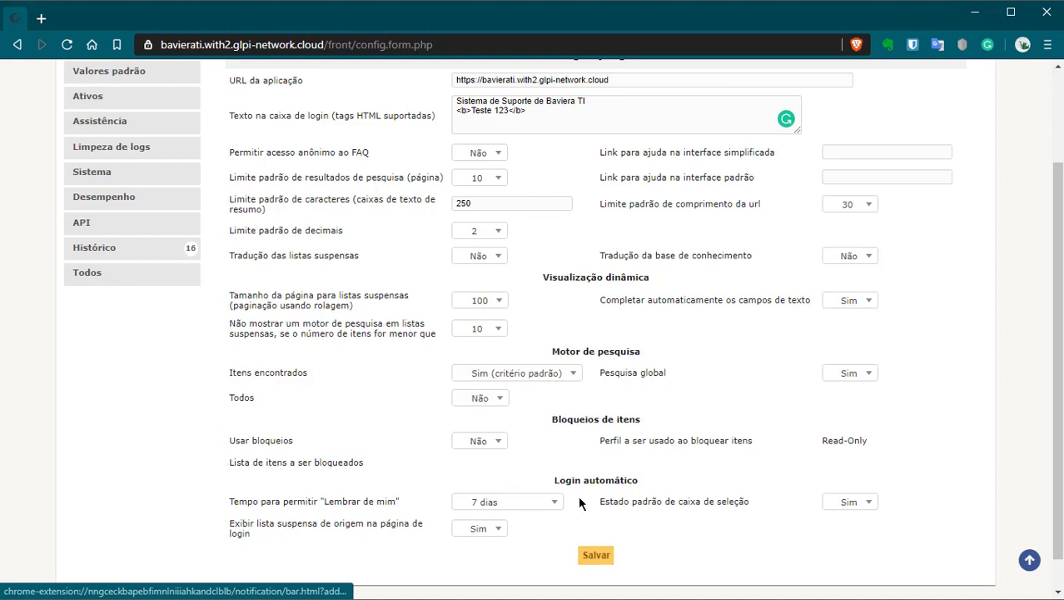
{"action": "left_click", "coordinate": [517, 510]}
{"action": "left_click", "coordinate": [517, 507]}
{"action": "left_click", "coordinate": [496, 513]}
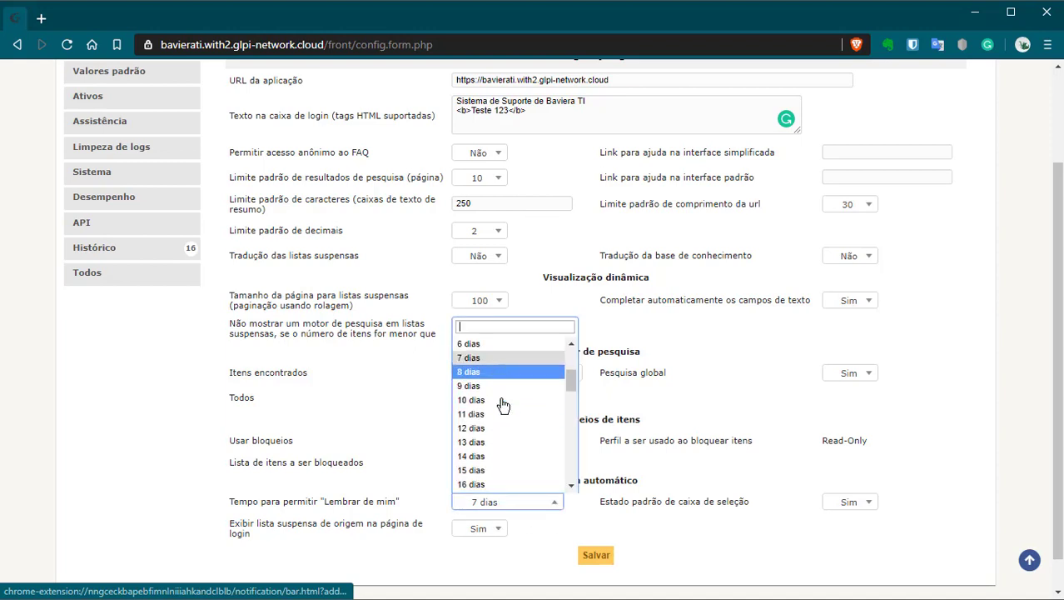
{"action": "scroll", "coordinate": [501, 450], "scroll_direction": "up", "scroll_amount": 2}
{"action": "scroll", "coordinate": [473, 389], "scroll_direction": "down", "scroll_amount": 2}
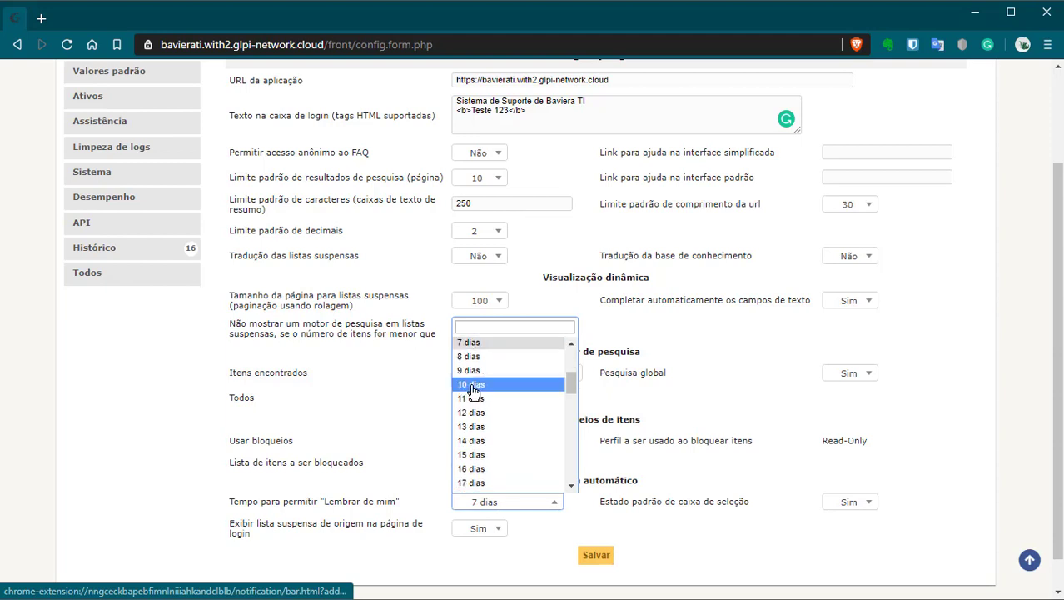
{"action": "left_click", "coordinate": [673, 405]}
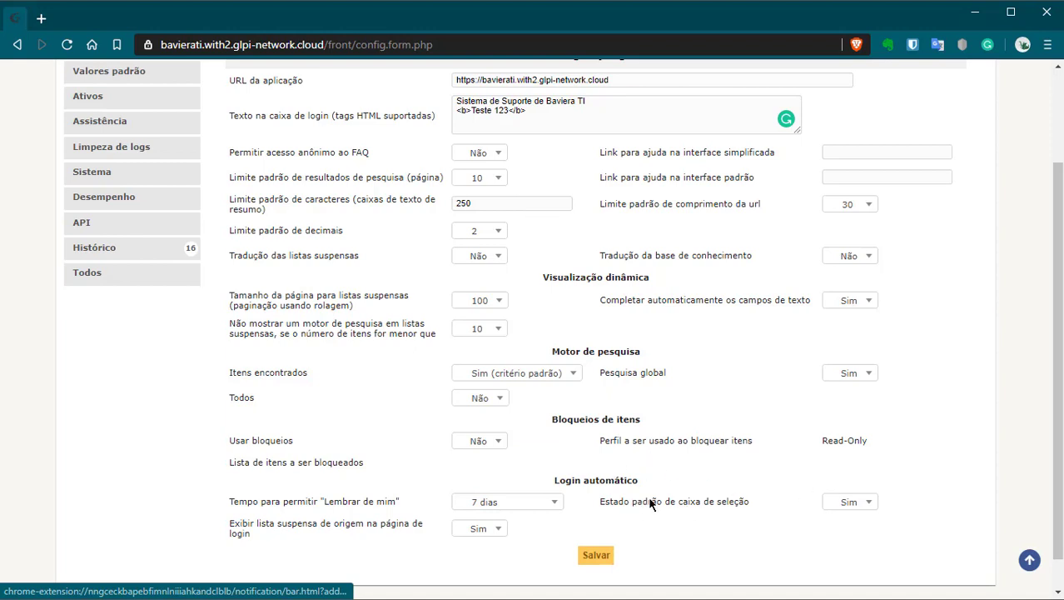
Step: Review the default checkbox state and keep the default decimals limit at 2
{"action": "left_click", "coordinate": [840, 505]}
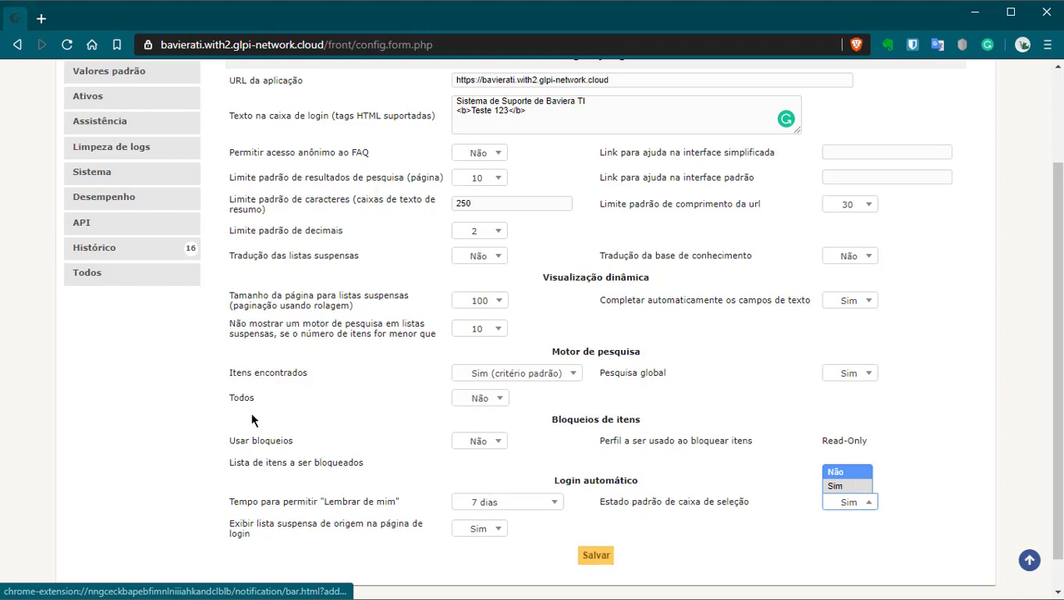
{"action": "scroll", "coordinate": [252, 419], "scroll_direction": "up", "scroll_amount": 2}
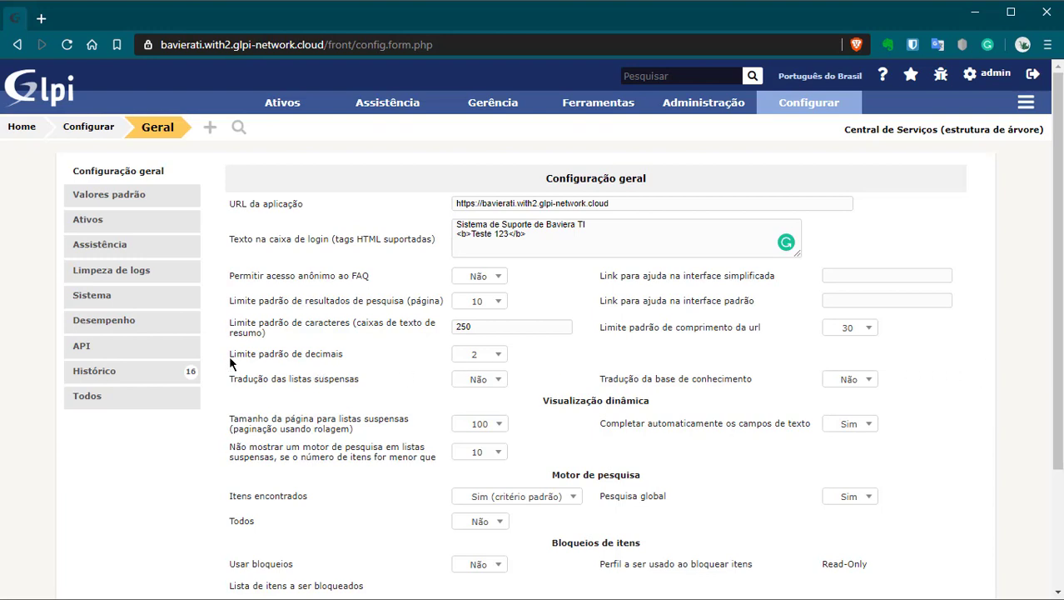
{"action": "left_click", "coordinate": [497, 354]}
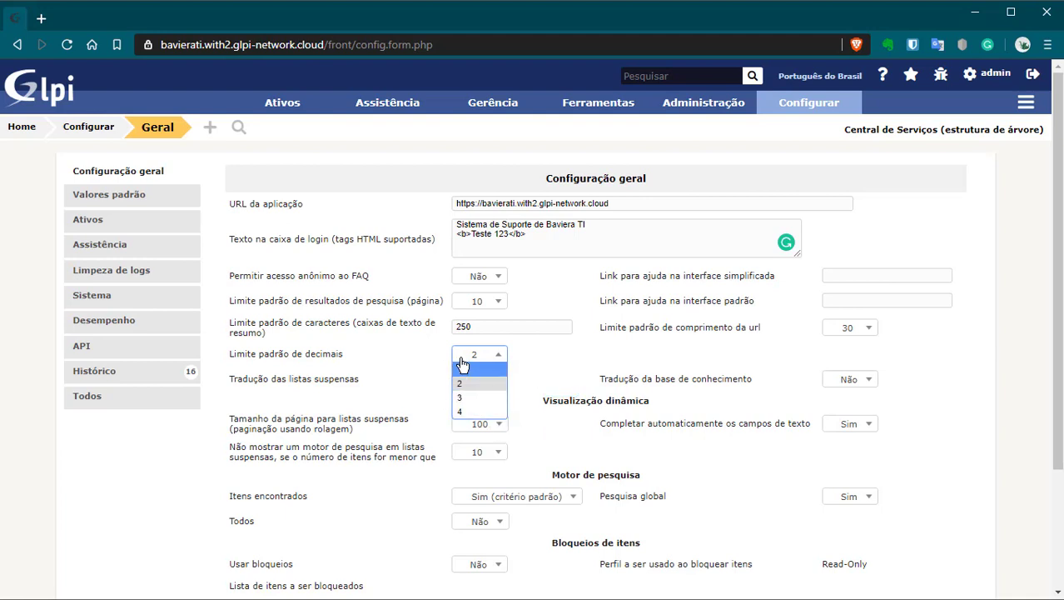
{"action": "left_click", "coordinate": [604, 346]}
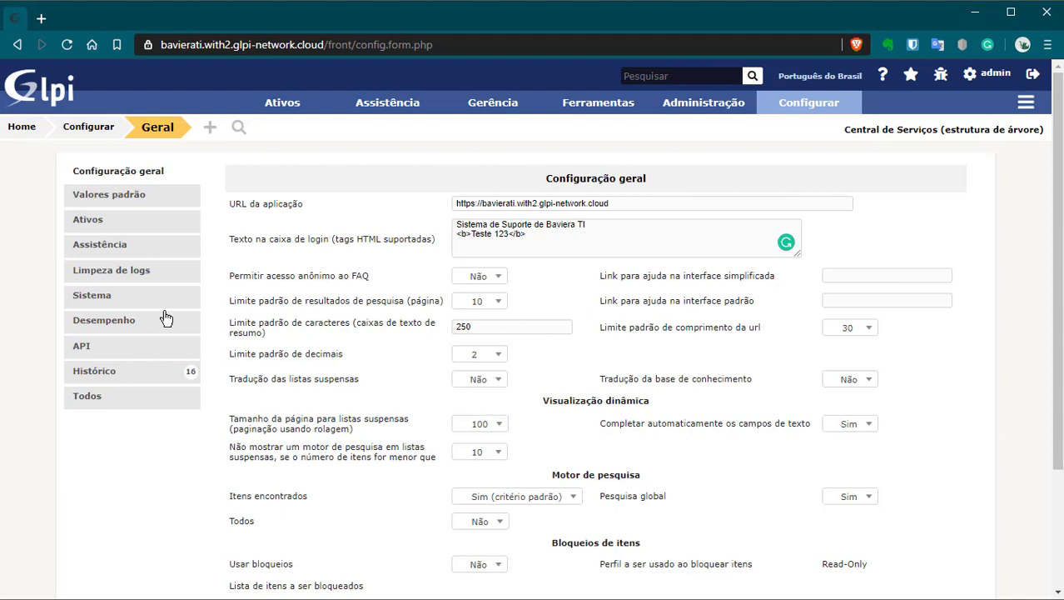
Step: Show the Valores padrão tab with English language, 15 results per page and YYYY-MM-DD dates
{"action": "left_click", "coordinate": [115, 203]}
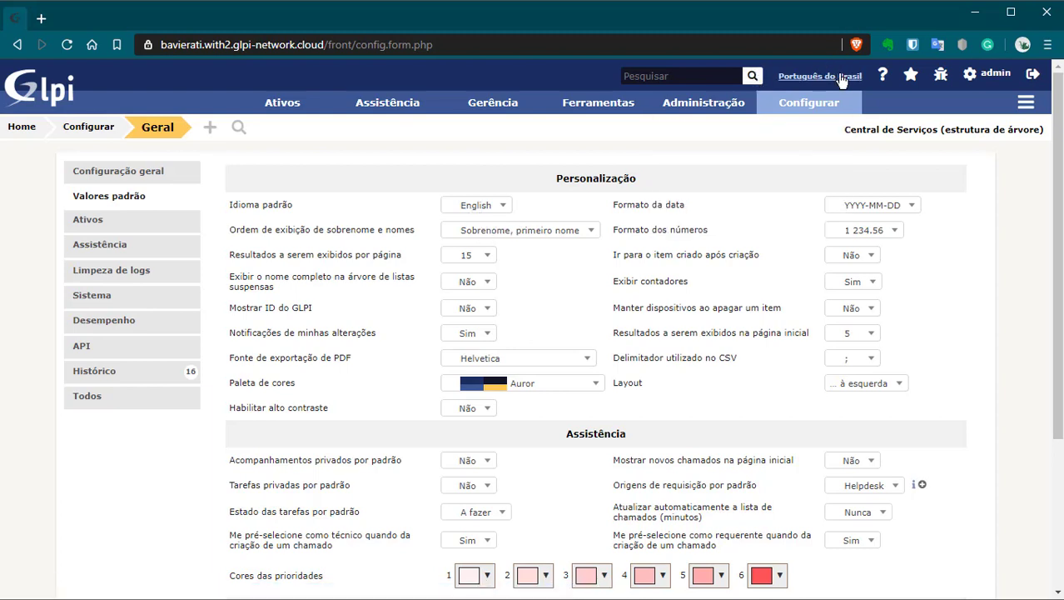
{"action": "mouse_move", "coordinate": [772, 114]}
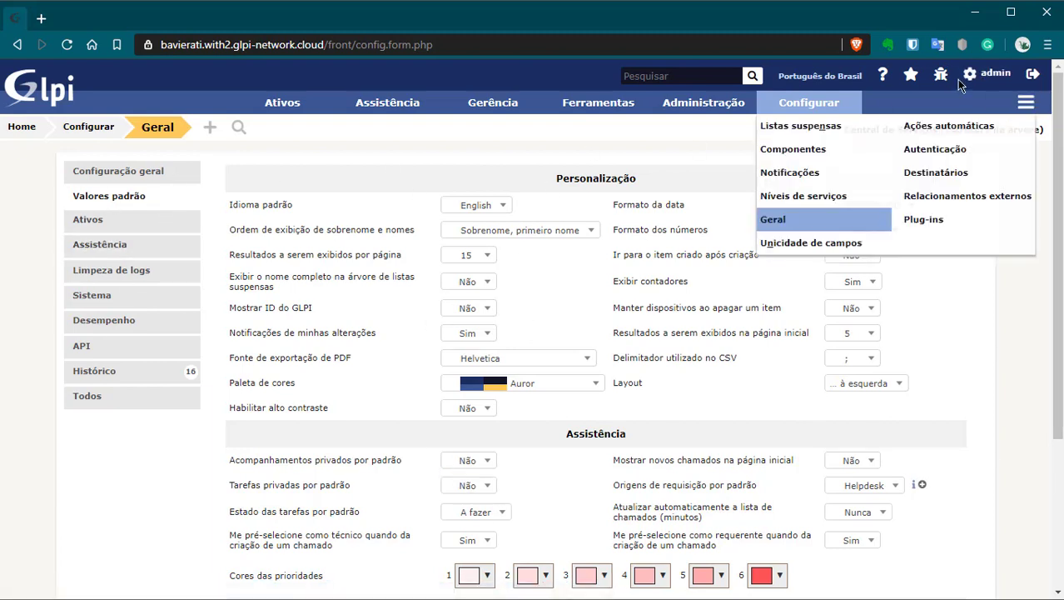
{"action": "left_click", "coordinate": [990, 77]}
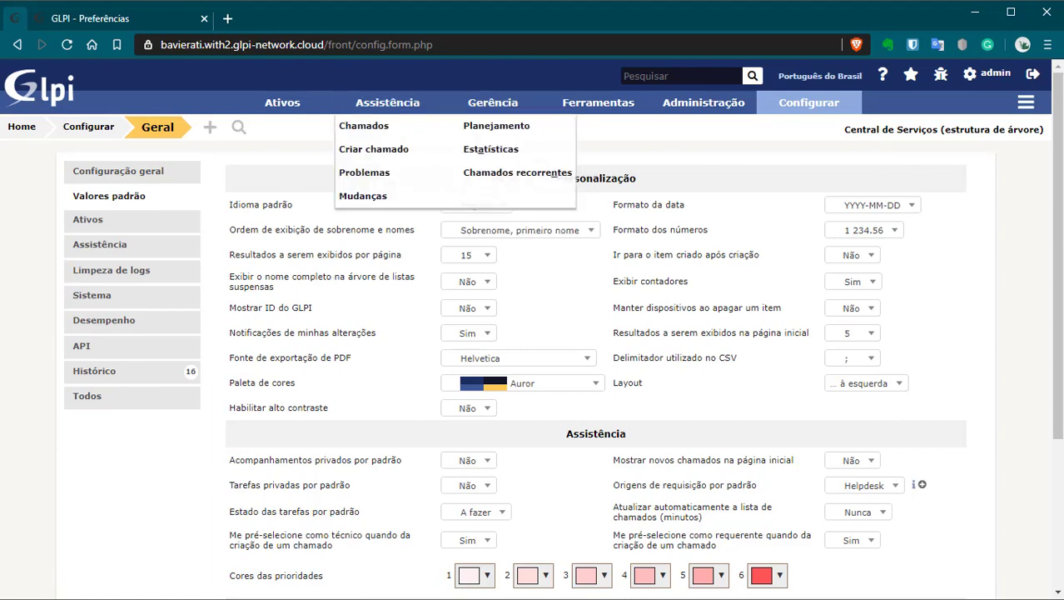
Step: Set the default language to Português do Brasil and name order to 'Primeiro nome, sobrenome'
{"action": "left_click", "coordinate": [476, 205]}
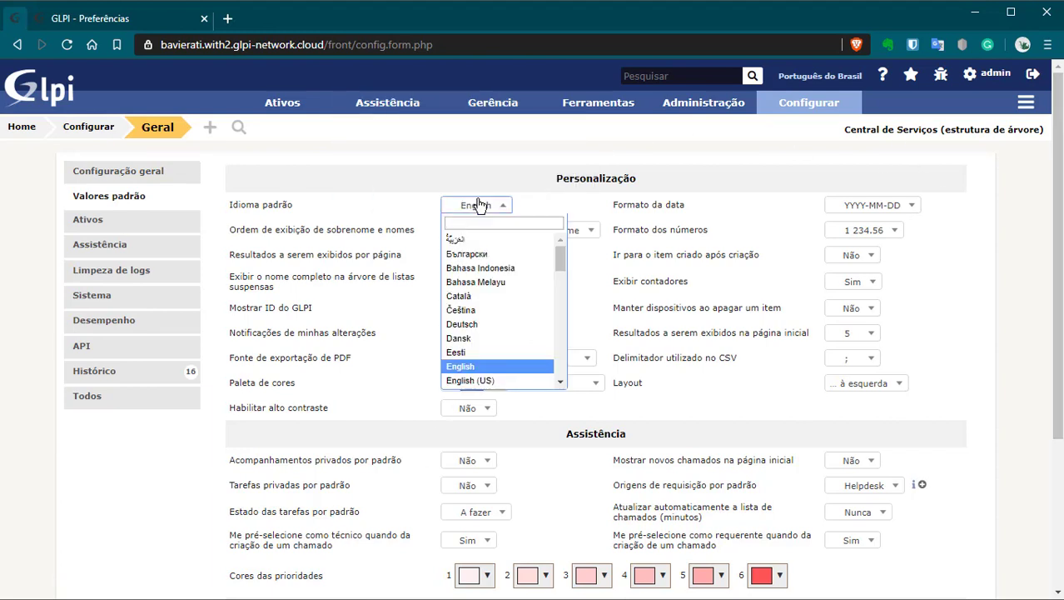
{"action": "type", "text": "portug"}
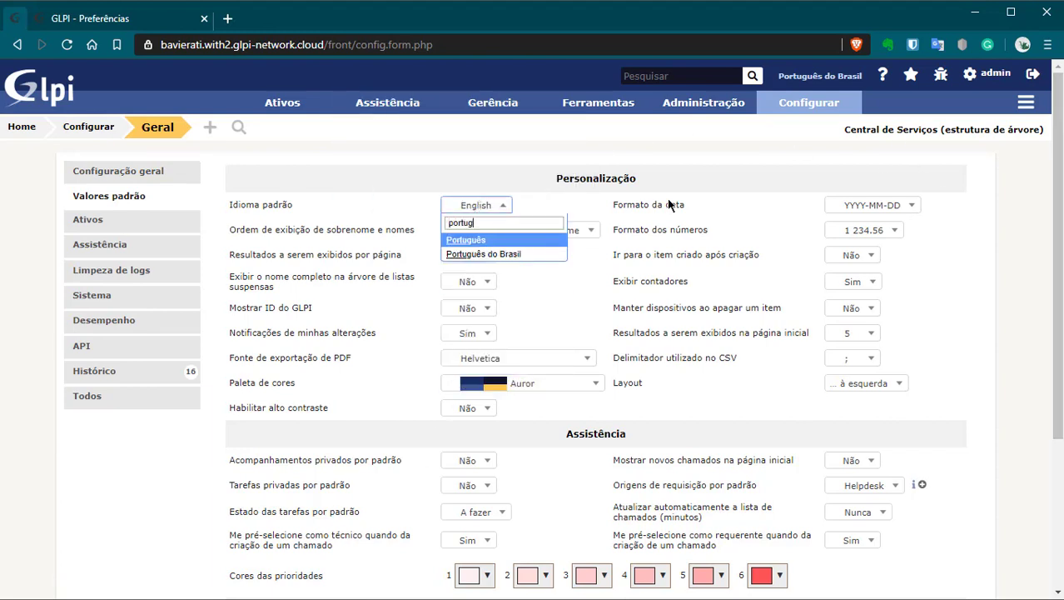
{"action": "left_click", "coordinate": [517, 255]}
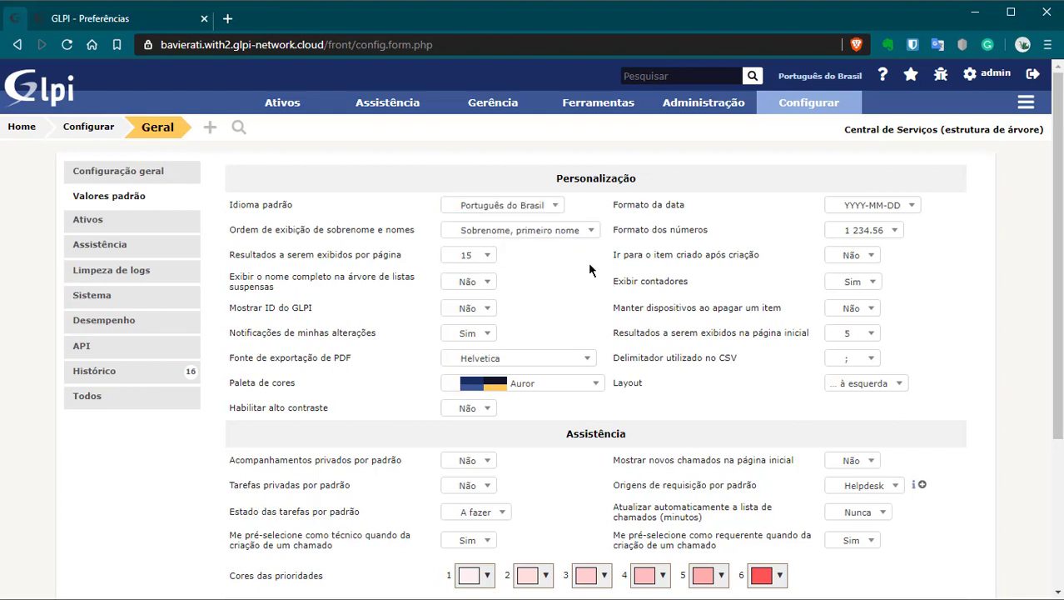
{"action": "double_click", "coordinate": [267, 230]}
{"action": "left_click_drag", "start_coordinate": [304, 230], "coordinate": [364, 235]}
{"action": "left_click", "coordinate": [496, 231]}
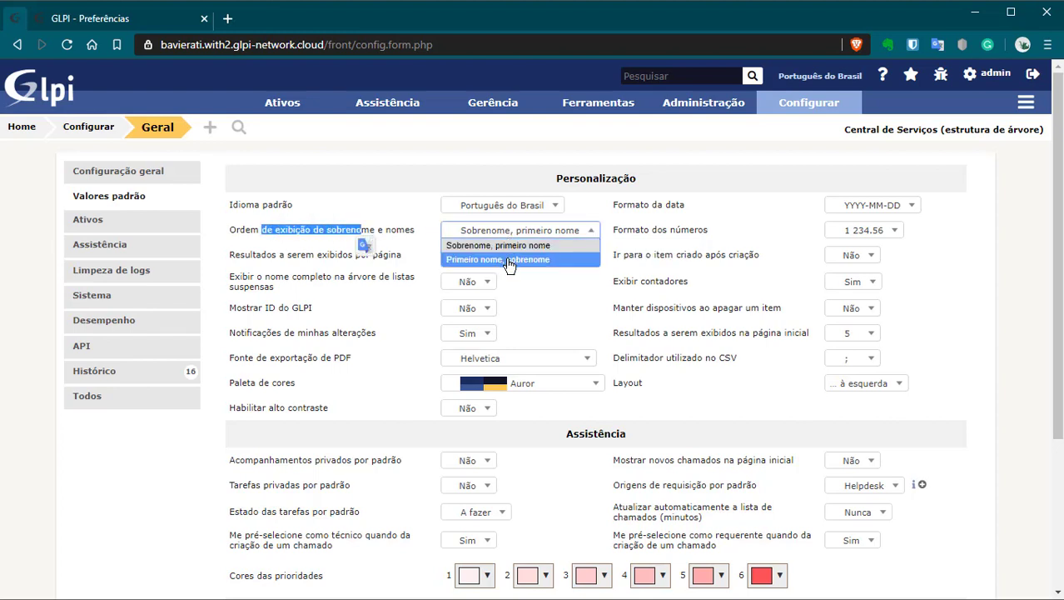
{"action": "left_click", "coordinate": [510, 260]}
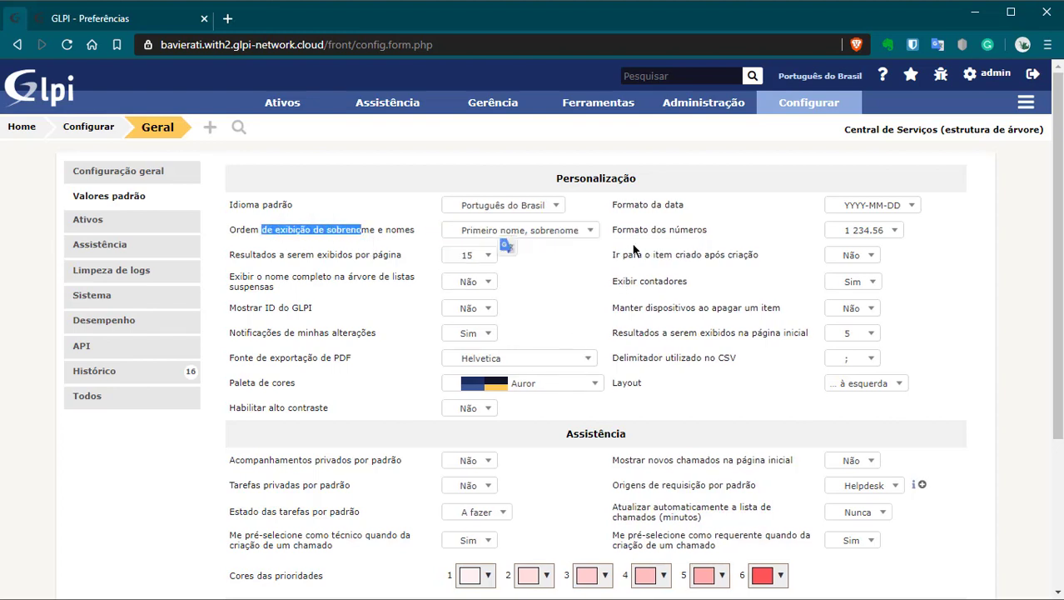
Step: Review number format, results per page (kept at 15) and full-name tree display options unchanged
{"action": "left_click", "coordinate": [659, 230]}
{"action": "double_click", "coordinate": [659, 230]}
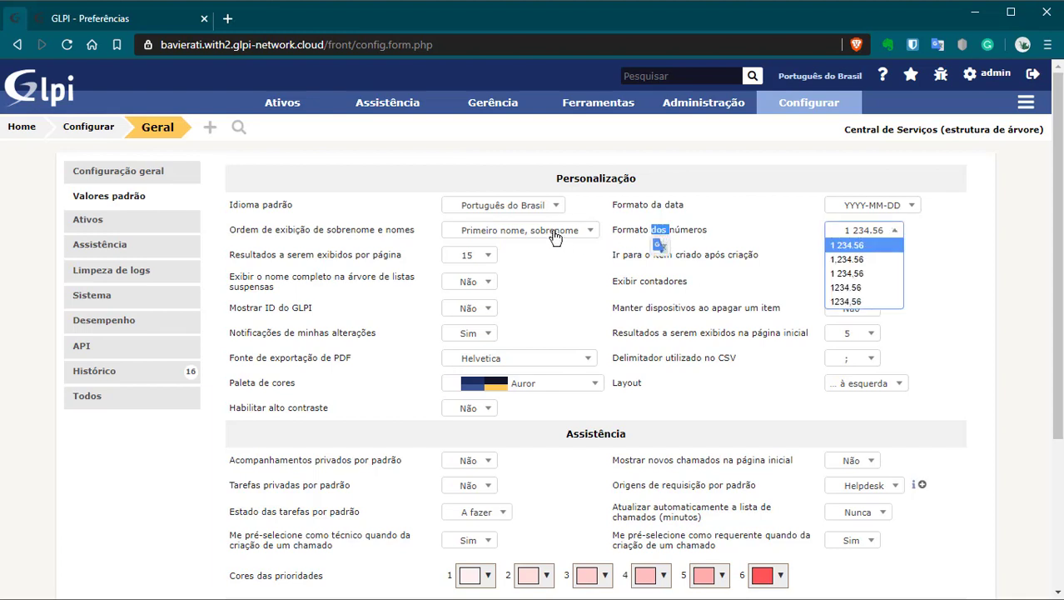
{"action": "left_click", "coordinate": [118, 473]}
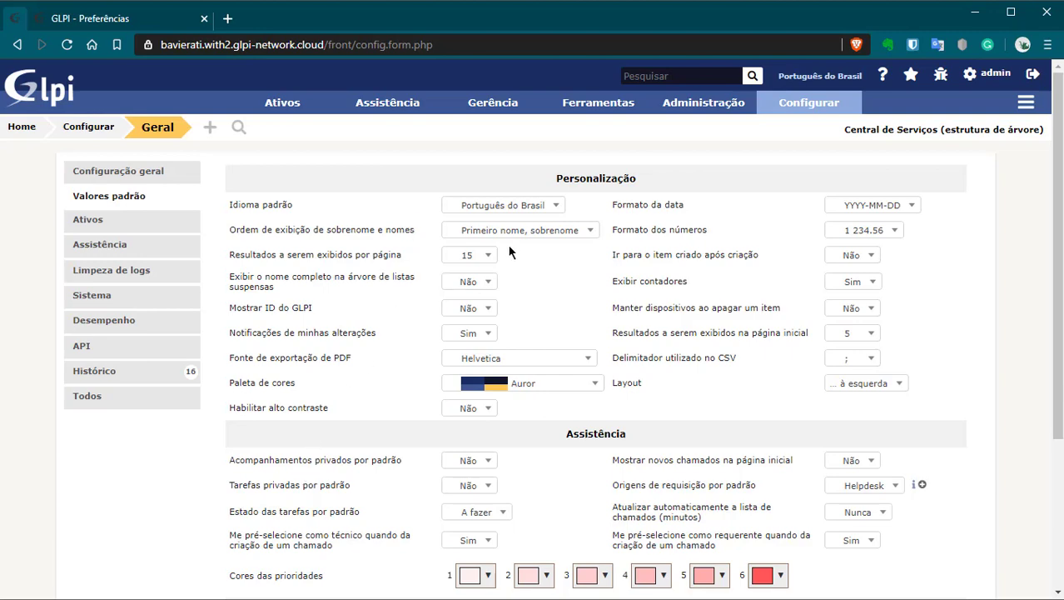
{"action": "left_click", "coordinate": [480, 255]}
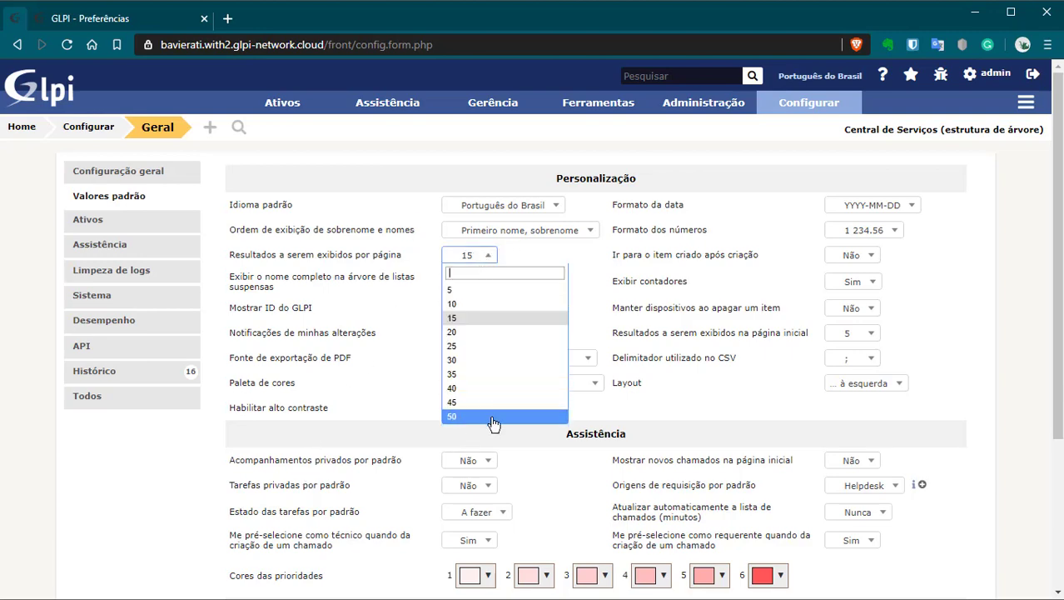
{"action": "scroll", "coordinate": [494, 424], "scroll_direction": "down", "scroll_amount": 2}
{"action": "left_click", "coordinate": [103, 428]}
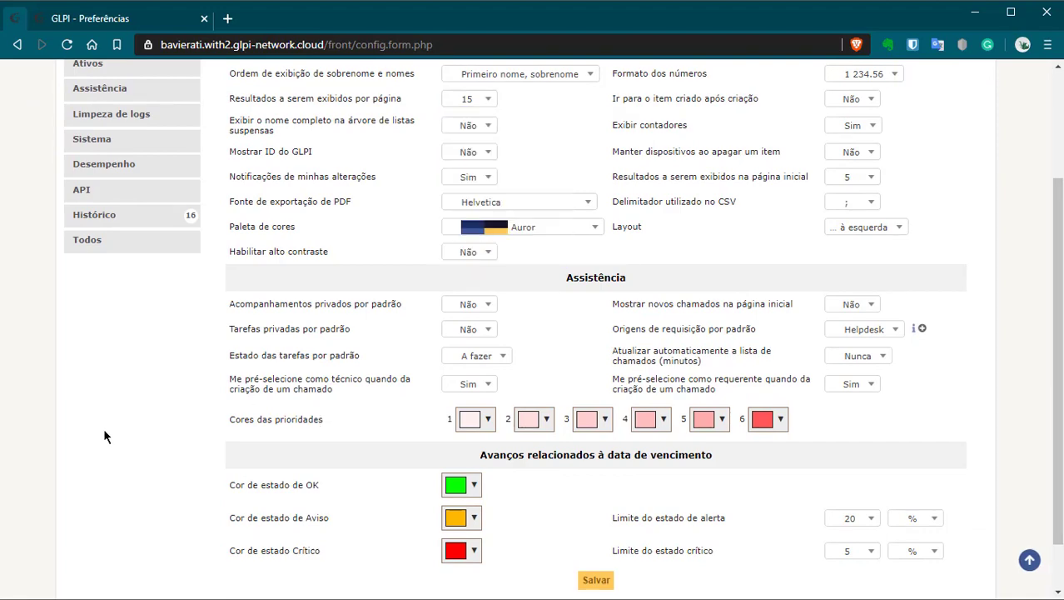
{"action": "scroll", "coordinate": [103, 427], "scroll_direction": "up", "scroll_amount": 2}
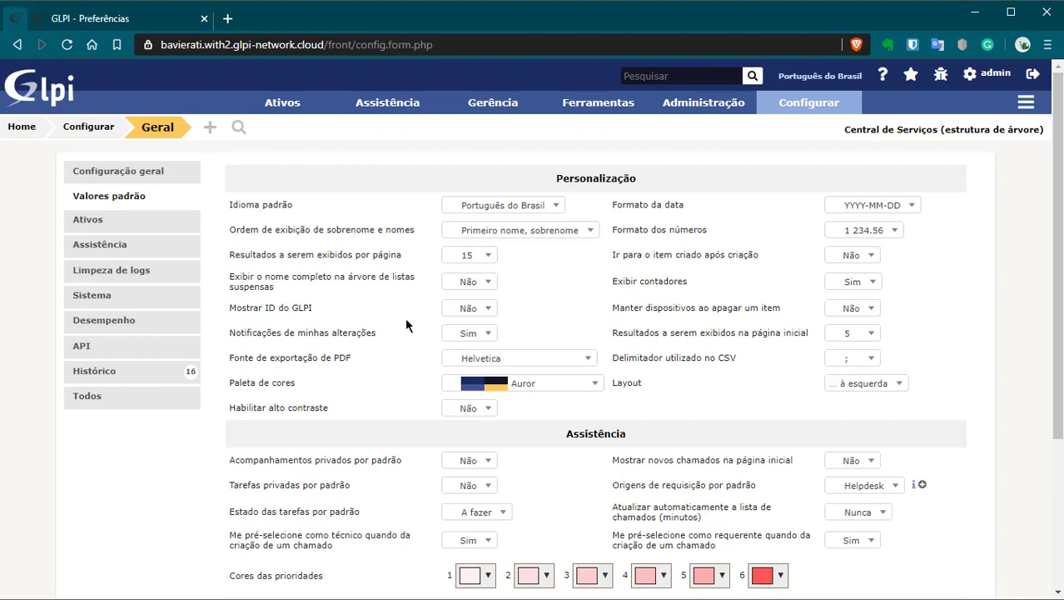
{"action": "left_click", "coordinate": [470, 283]}
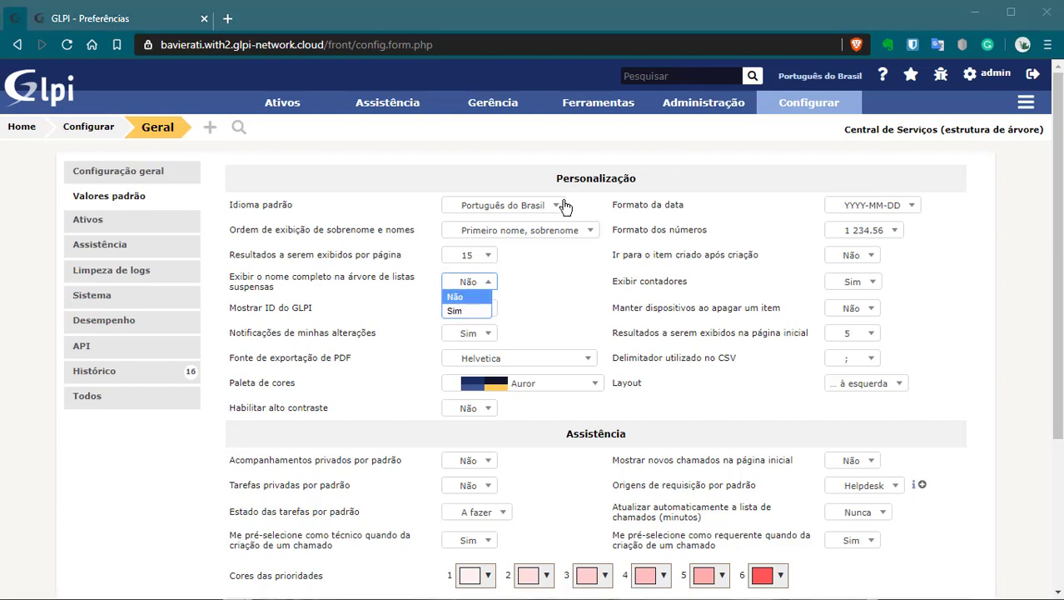
{"action": "key", "text": "alt+Tab"}
Step: In a new Notepad++ document, type 'categoria 1' and '>categoria 1.1' on two lines
{"action": "key", "text": "ctrl+n"}
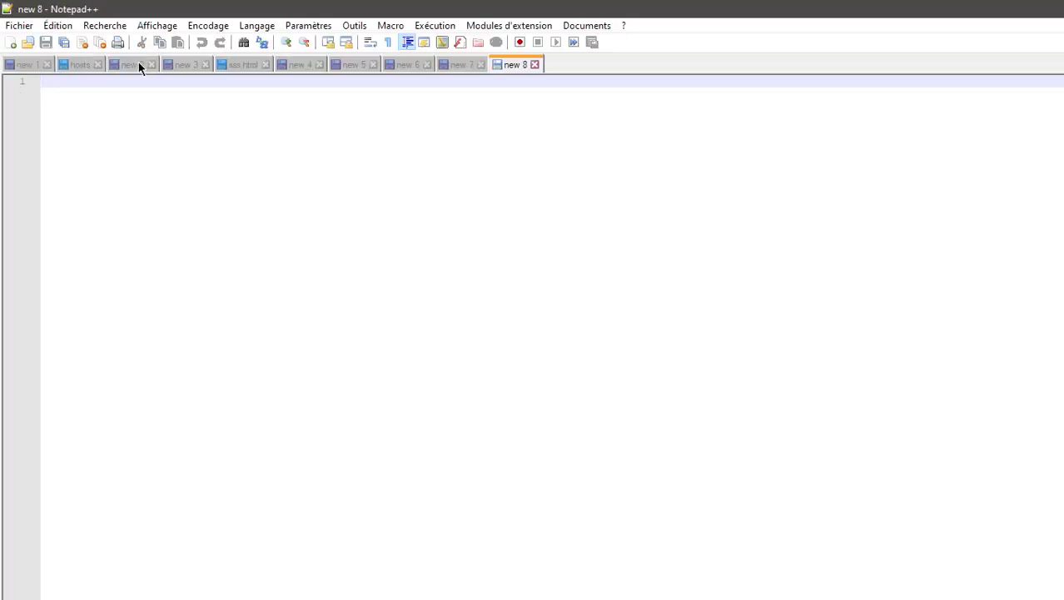
{"action": "type", "text": "categoru"}
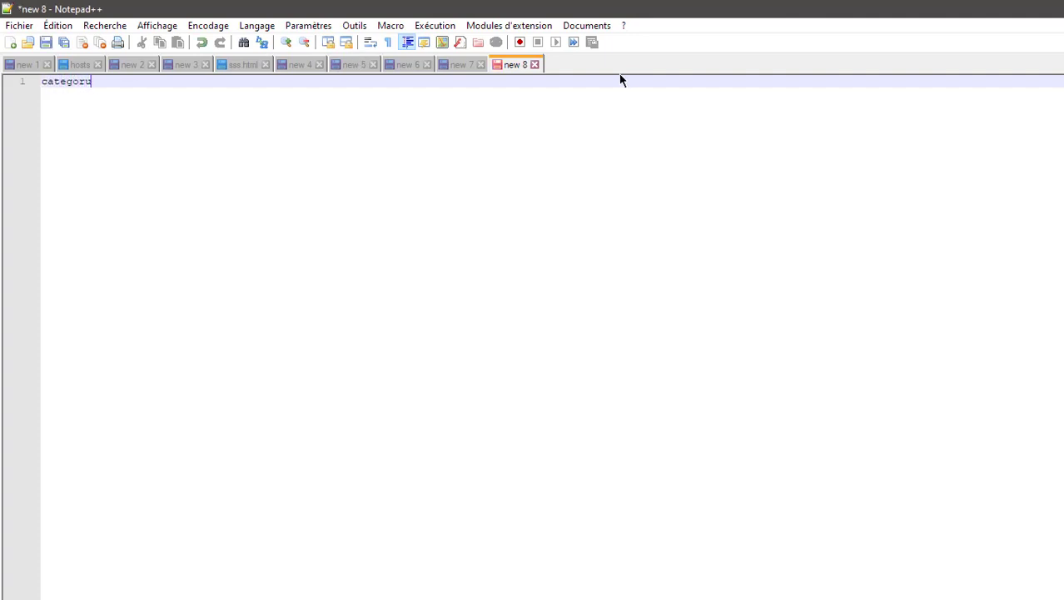
{"action": "key", "text": "BackSpace"}
{"action": "type", "text": "ia 1"}
{"action": "key", "text": "Return"}
{"action": "type", "text": ">"}
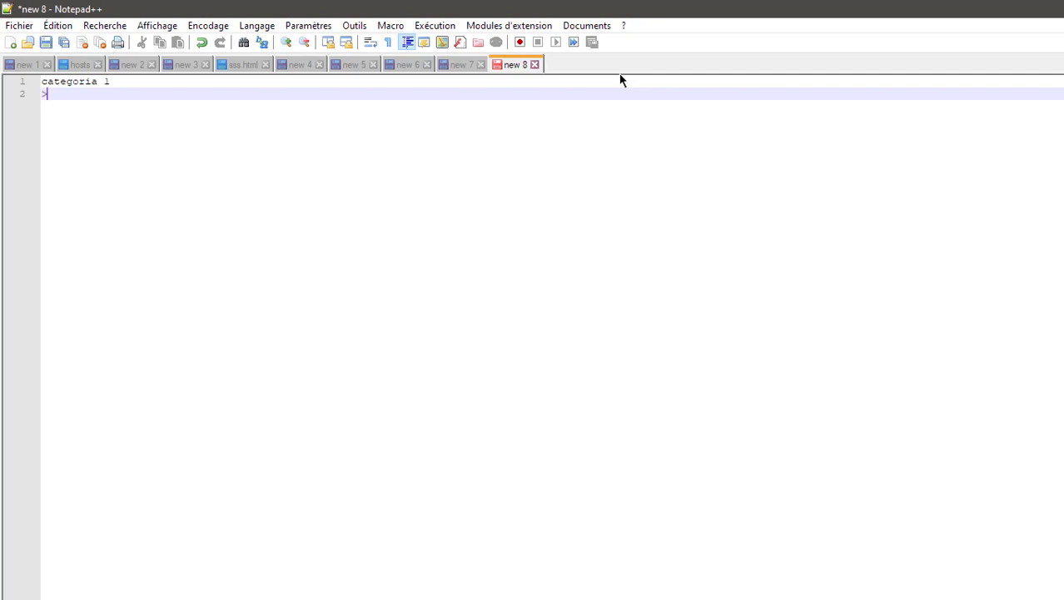
{"action": "type", "text": "categoria 1.1"}
Step: Build full paths 'categoria 1 > categoria 1.1' and a third line ending '> categoria 1.1.1'
{"action": "key", "text": "Home"}
{"action": "key", "text": "Up"}
{"action": "key", "text": "shift+End"}
{"action": "key", "text": "ctrl+c"}
{"action": "key", "text": "Down"}
{"action": "key", "text": "Home"}
{"action": "key", "text": "ctrl+v"}
{"action": "key", "text": "Right"}
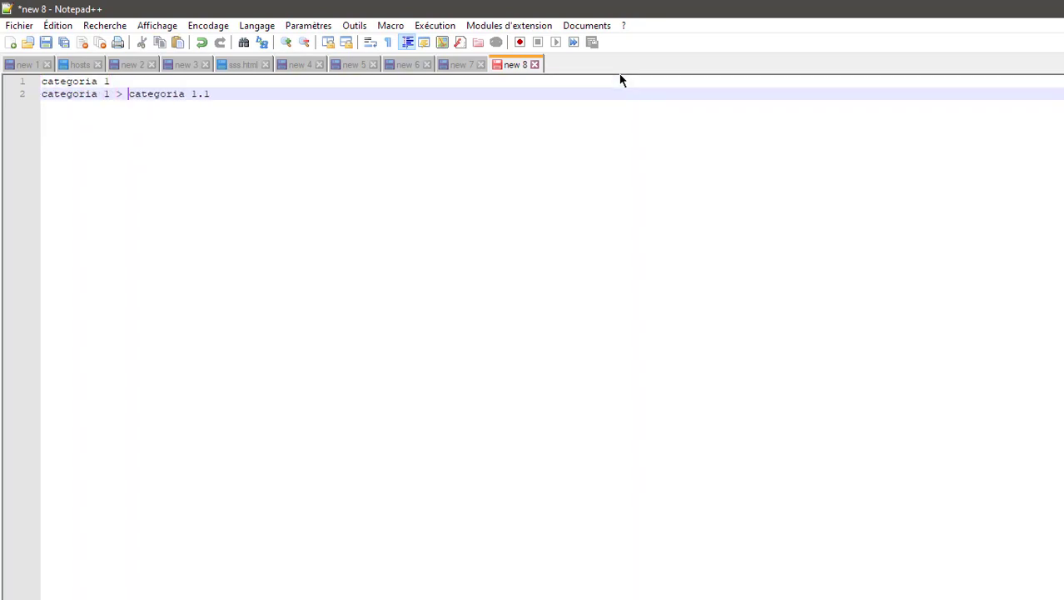
{"action": "key", "text": "End"}
{"action": "key", "text": "Return"}
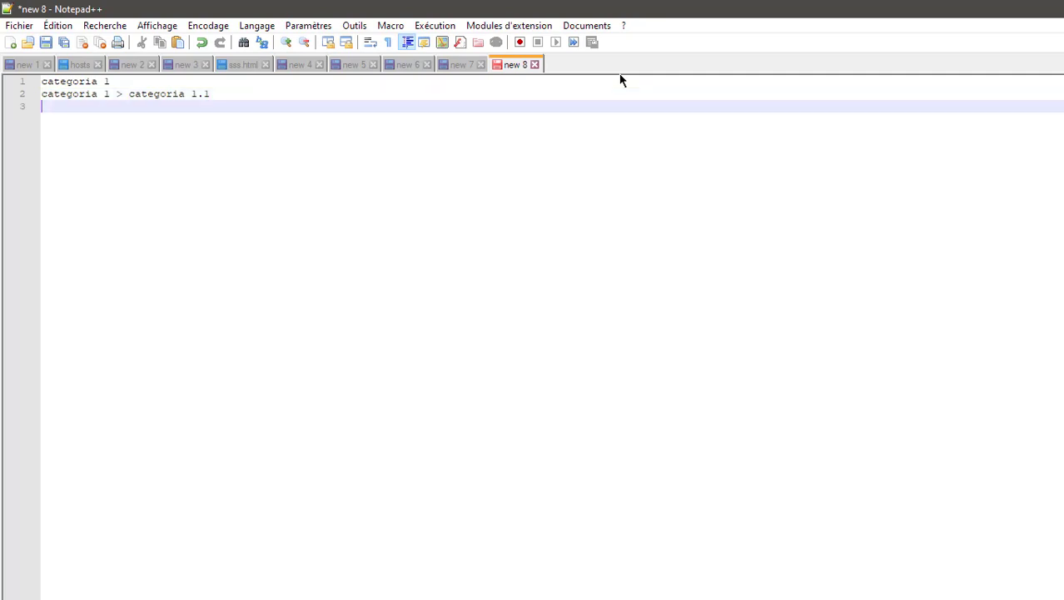
{"action": "key", "text": "Up"}
{"action": "key", "text": "shift+End"}
{"action": "key", "text": "ctrl+c"}
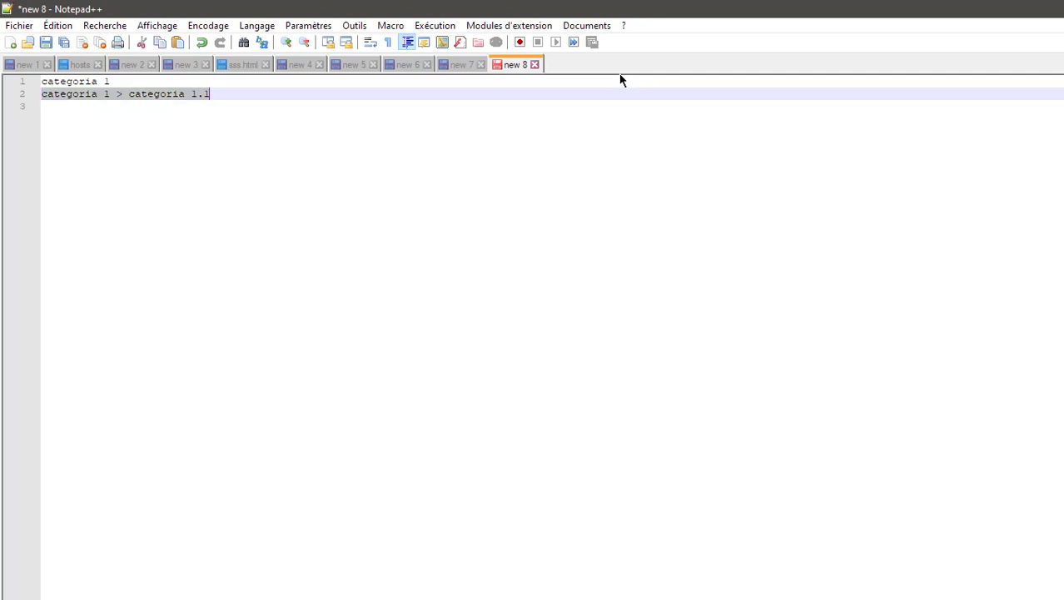
{"action": "key", "text": "Down"}
{"action": "key", "text": "ctrl+v"}
{"action": "type", "text": "> categoria"}
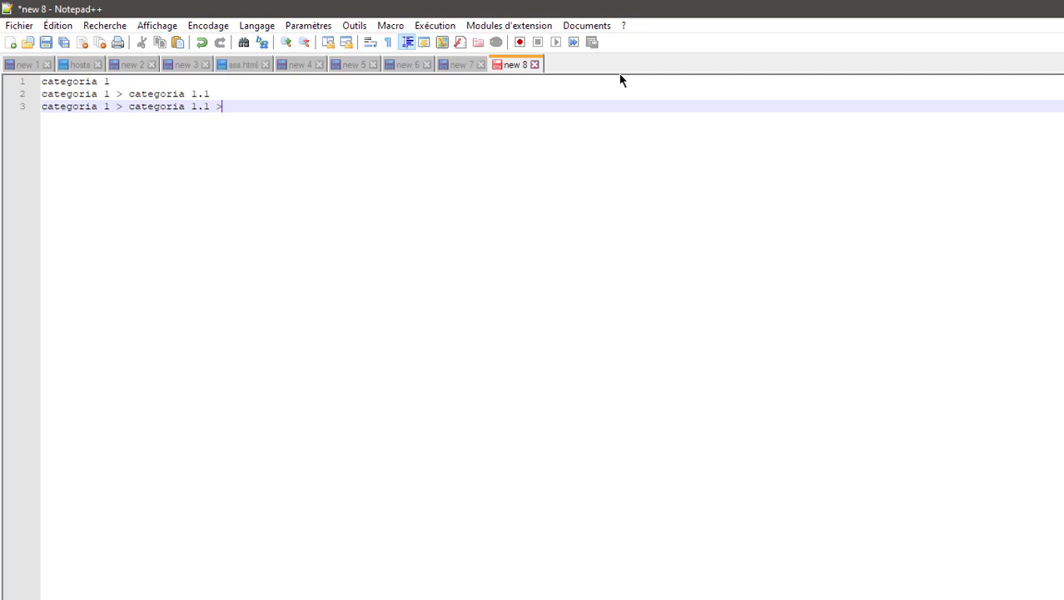
{"action": "type", "text": " 1.1.1"}
Step: Strip the parent names from lines 2 and 3 and indent them to show nesting
{"action": "key", "text": "Up"}
{"action": "key", "text": "Home"}
{"action": "key", "text": "shift+Right"}
{"action": "key", "text": "shift+Right"}
{"action": "key", "text": "shift+Right"}
{"action": "key", "text": "shift+Right"}
{"action": "key", "text": "shift+Right"}
{"action": "key", "text": "shift+Right"}
{"action": "key", "text": "shift+Right"}
{"action": "key", "text": "shift+Right"}
{"action": "key", "text": "shift+Right"}
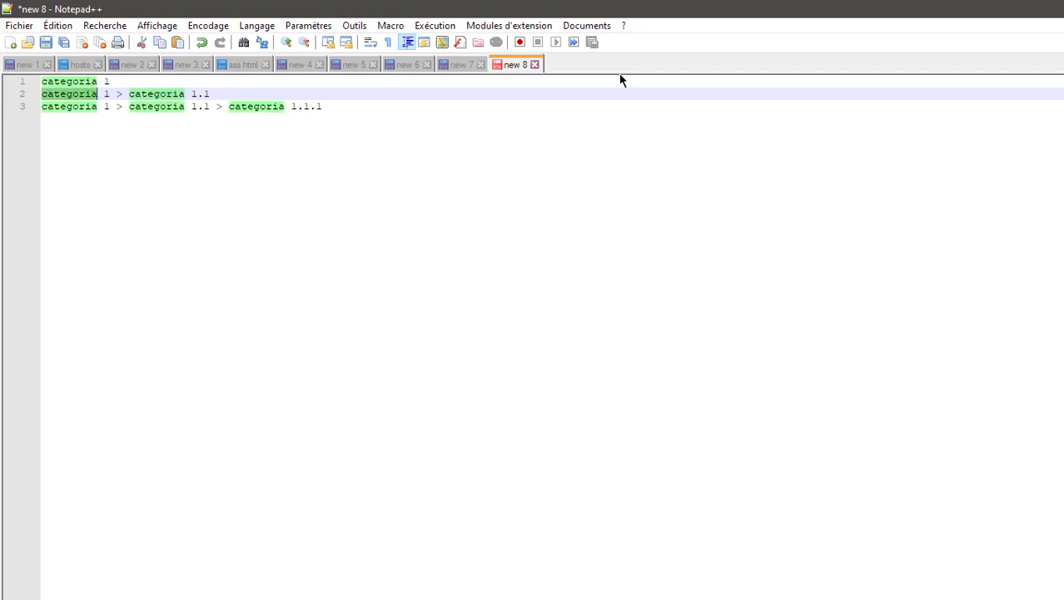
{"action": "key", "text": "Delete"}
{"action": "key", "text": "Delete"}
{"action": "key", "text": "Delete"}
{"action": "key", "text": "Down"}
{"action": "key", "text": "shift+Right"}
{"action": "key", "text": "shift+Right"}
{"action": "key", "text": "shift+Right"}
{"action": "key", "text": "shift+Right"}
{"action": "key", "text": "shift+Right"}
{"action": "key", "text": "shift+Right"}
{"action": "key", "text": "shift+Right"}
{"action": "key", "text": "shift+Right"}
{"action": "key", "text": "shift+Right"}
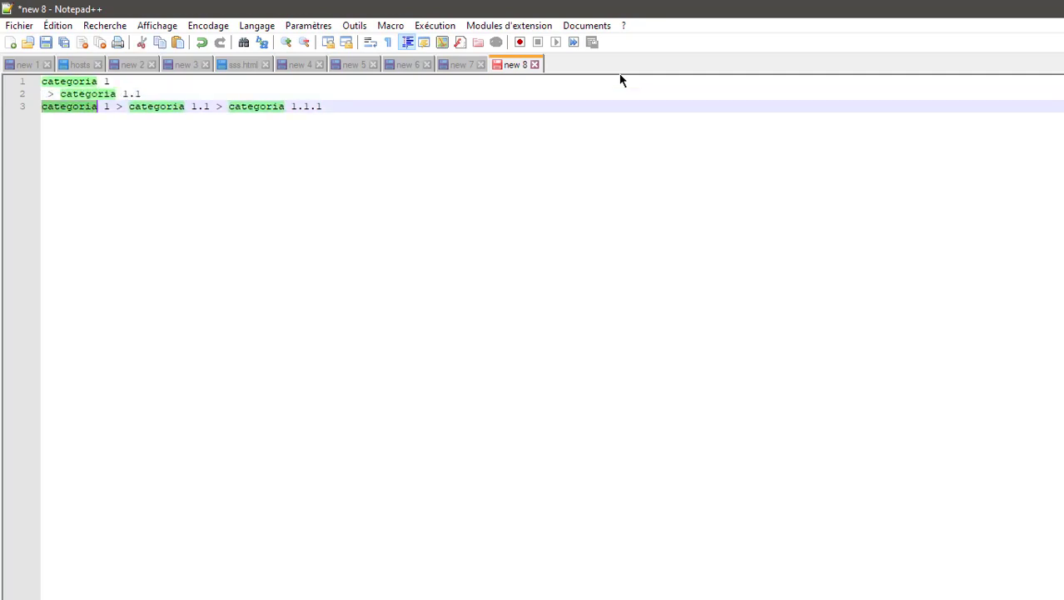
{"action": "key", "text": "shift+Right"}
{"action": "key", "text": "shift+Right"}
{"action": "key", "text": "shift+Right"}
{"action": "key", "text": "shift+Right"}
{"action": "key", "text": "shift+Right"}
{"action": "key", "text": "shift+Right"}
{"action": "key", "text": "shift+Right"}
{"action": "key", "text": "shift+Right"}
{"action": "key", "text": "shift+Right"}
{"action": "key", "text": "shift+Right"}
{"action": "key", "text": "shift+Right"}
{"action": "key", "text": "shift+Right"}
{"action": "key", "text": "shift+Right"}
{"action": "key", "text": "shift+Right"}
{"action": "key", "text": "shift+Right"}
{"action": "key", "text": "shift+Right"}
{"action": "key", "text": "shift+Right"}
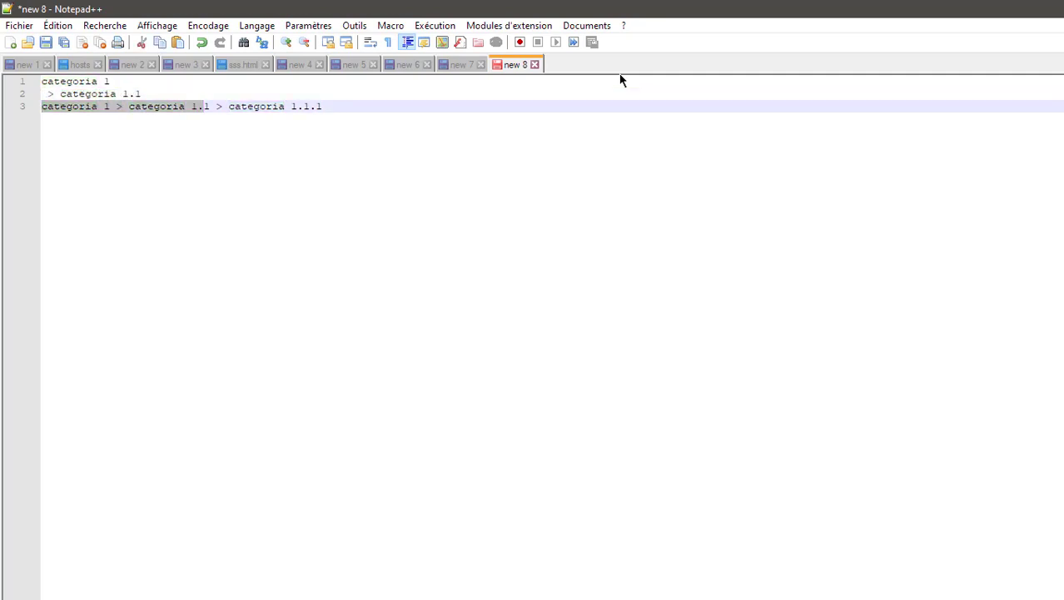
{"action": "key", "text": "shift+Right"}
{"action": "key", "text": "Delete"}
{"action": "key", "text": "Tab"}
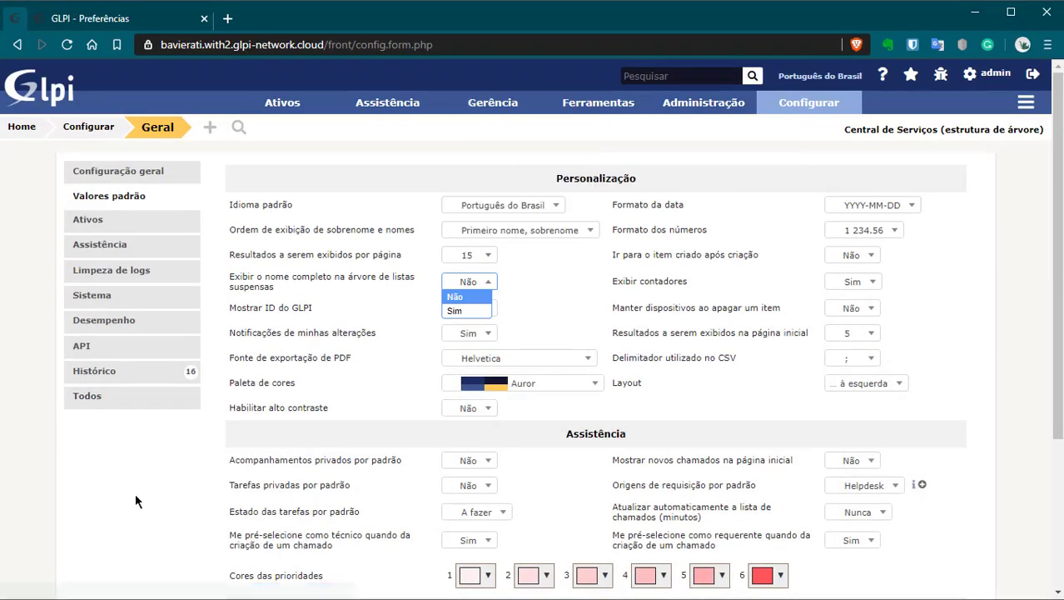
Step: Keep the Auror palette and set date format DD-MM-YYYY and number format 1 234,56
{"action": "left_click", "coordinate": [86, 512]}
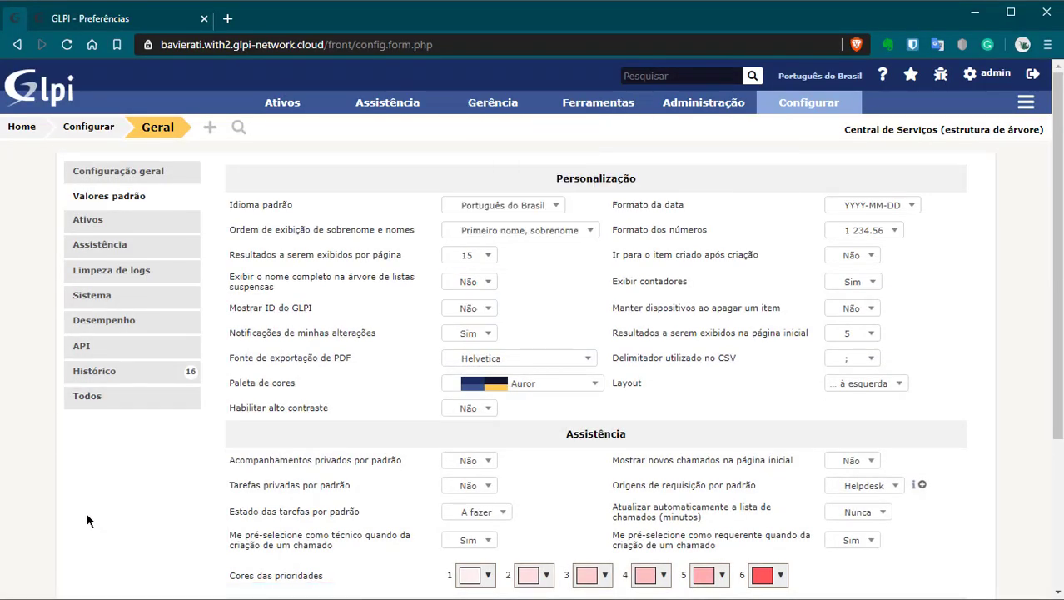
{"action": "left_click", "coordinate": [572, 387]}
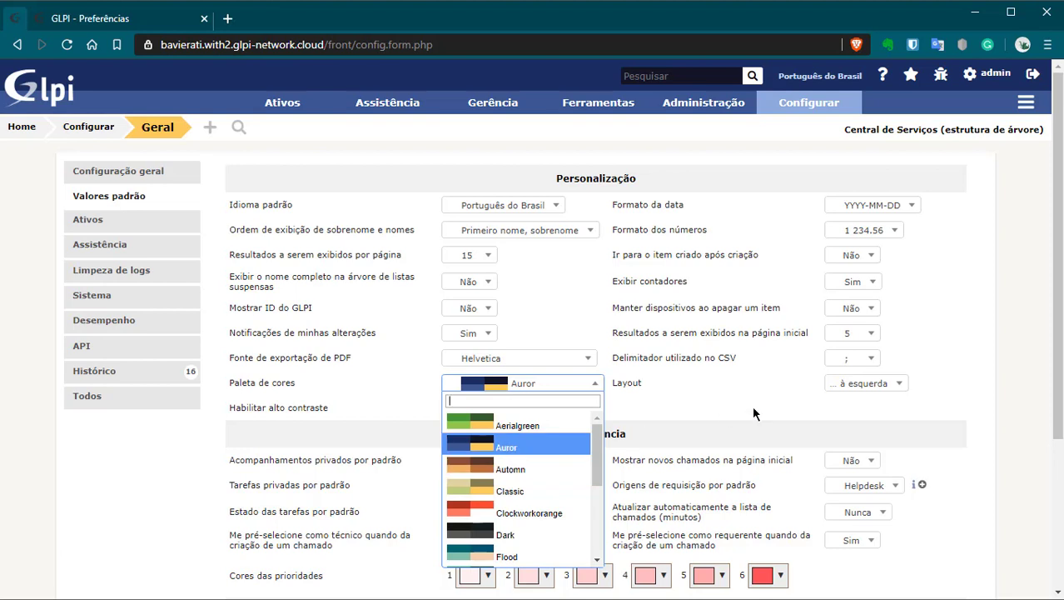
{"action": "left_click", "coordinate": [714, 446]}
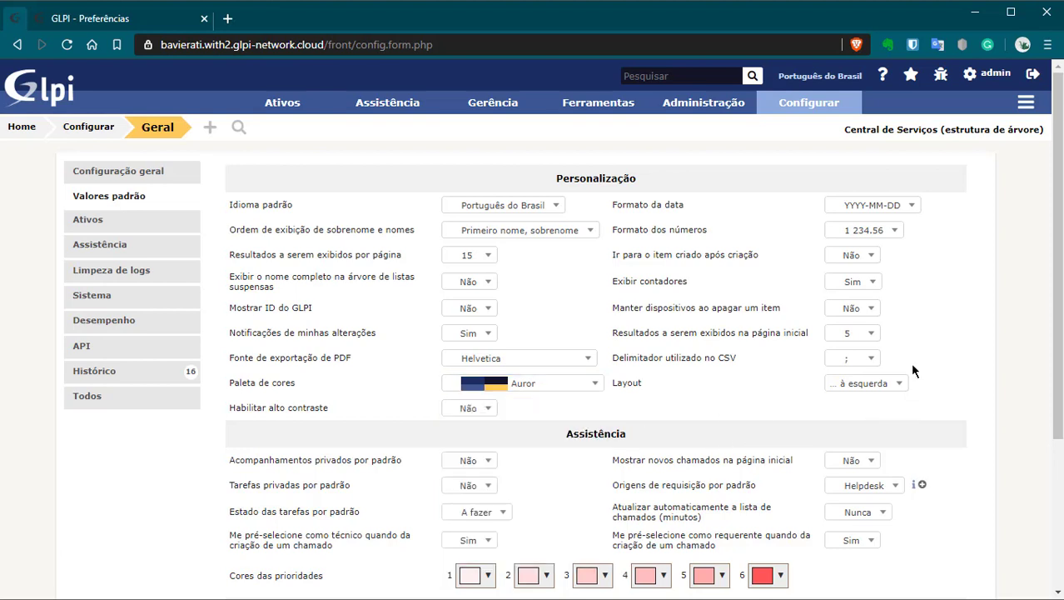
{"action": "left_click", "coordinate": [848, 205]}
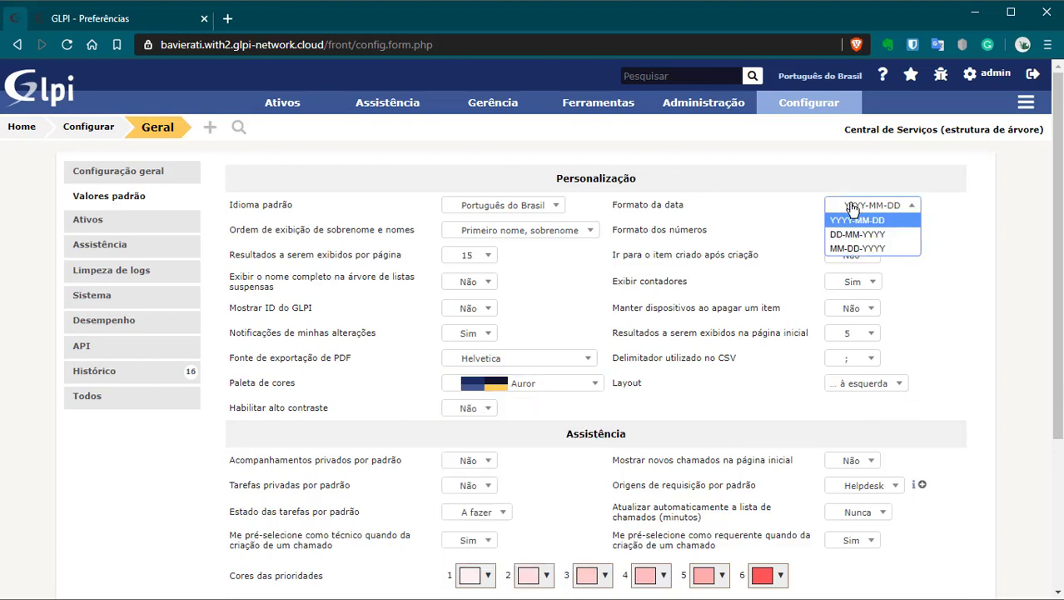
{"action": "left_click", "coordinate": [857, 234]}
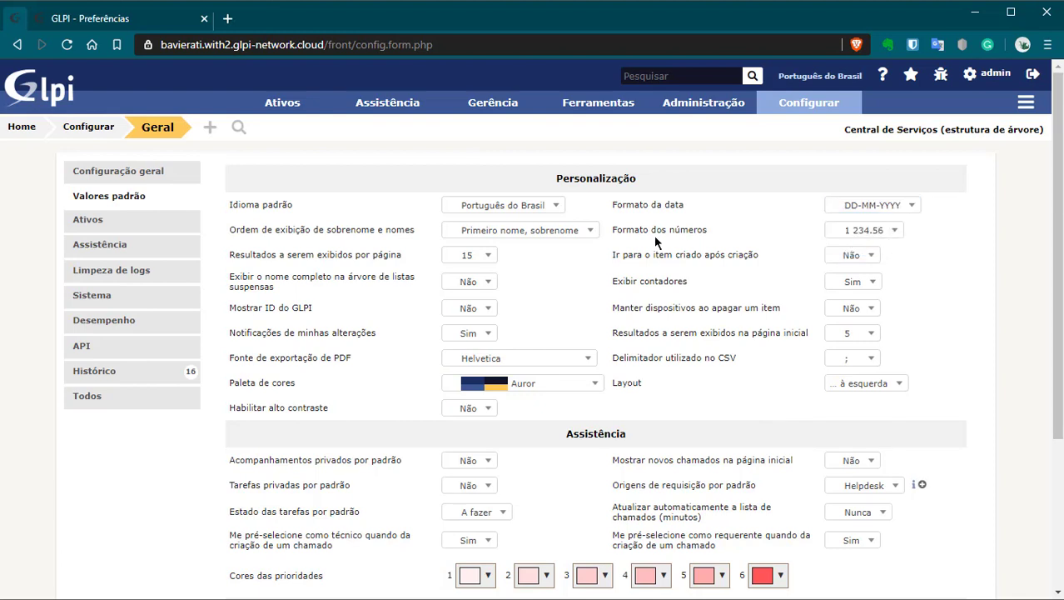
{"action": "left_click", "coordinate": [891, 233]}
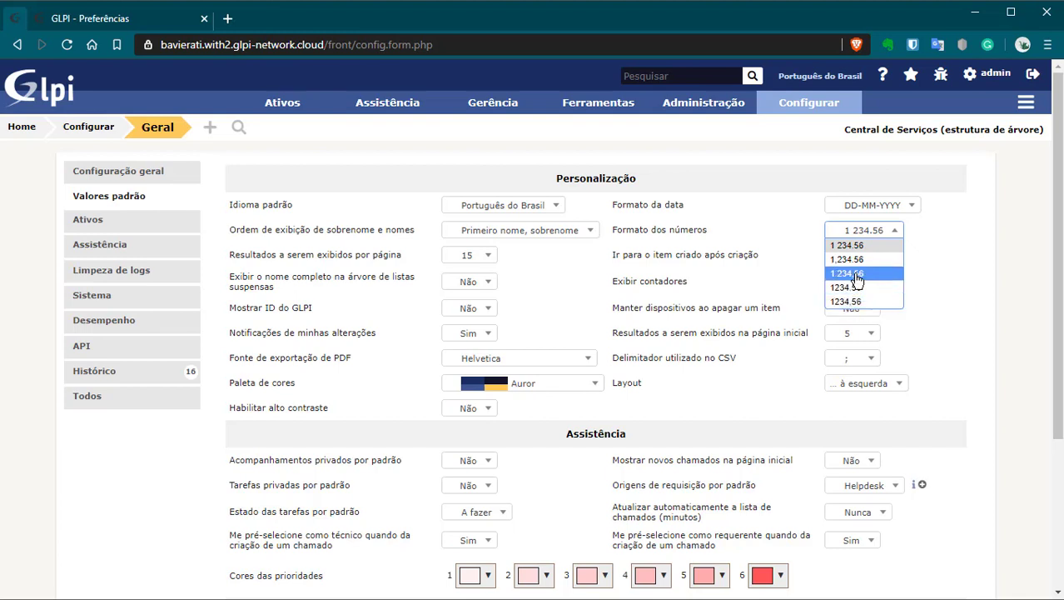
{"action": "left_click", "coordinate": [856, 276]}
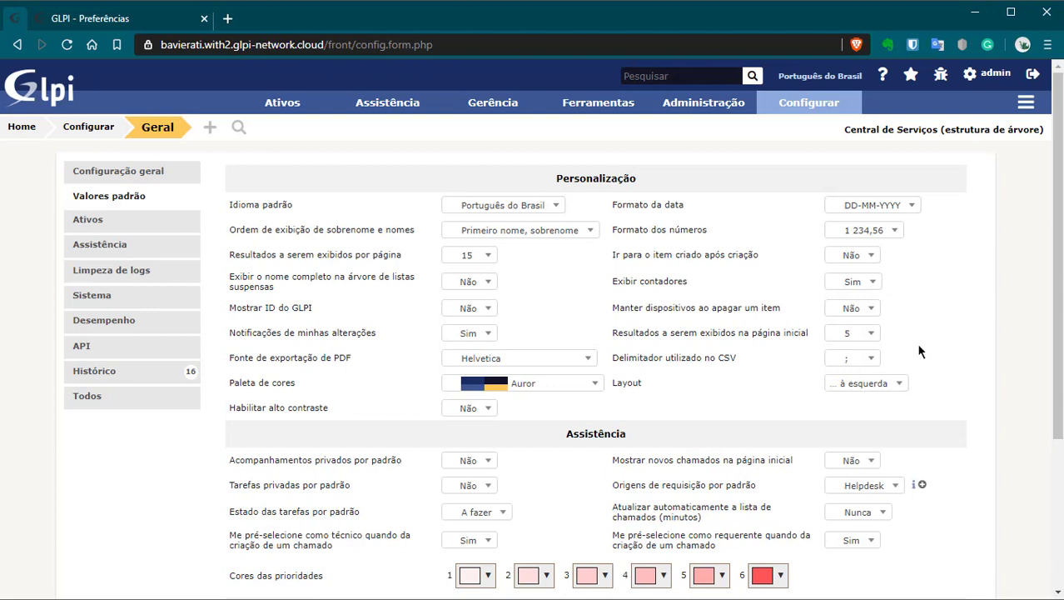
Step: Set the default layout to Divisão vertical and save the default values
{"action": "left_click", "coordinate": [905, 382]}
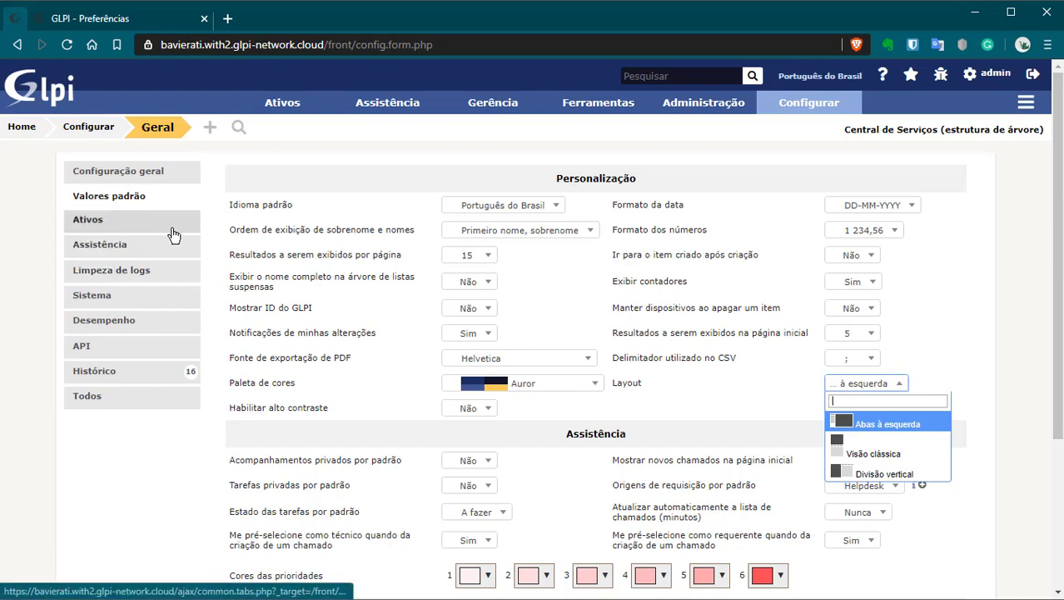
{"action": "mouse_move", "coordinate": [786, 136]}
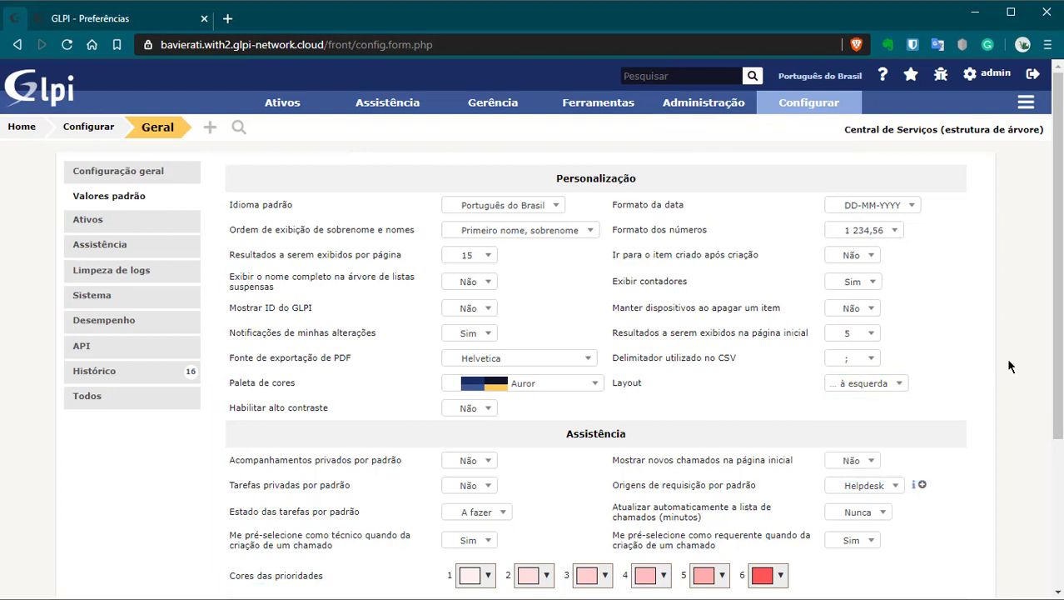
{"action": "left_click", "coordinate": [879, 387]}
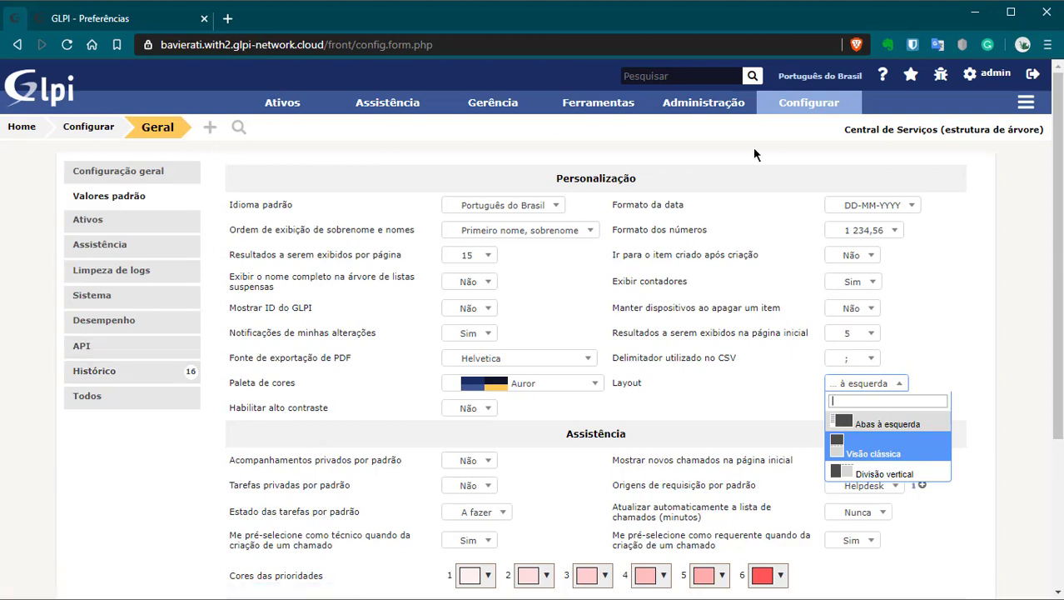
{"action": "left_click", "coordinate": [913, 475]}
{"action": "scroll", "coordinate": [949, 374], "scroll_direction": "down", "scroll_amount": 5}
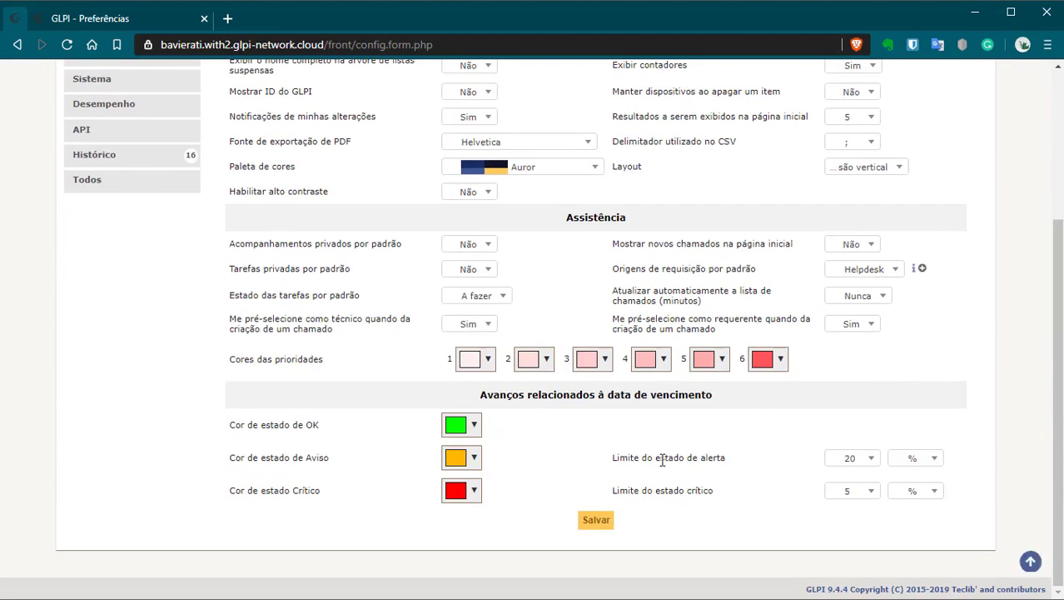
{"action": "left_click", "coordinate": [607, 520]}
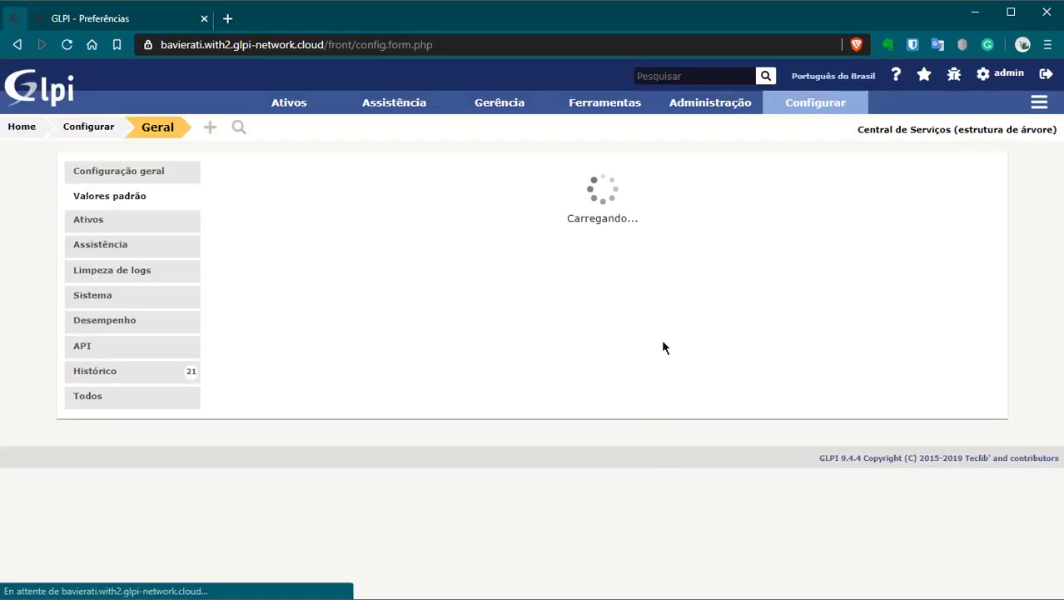
Step: Log out, sign back in with the admin account and password, and decline Bitwarden's save-password offer
{"action": "left_click", "coordinate": [1037, 75]}
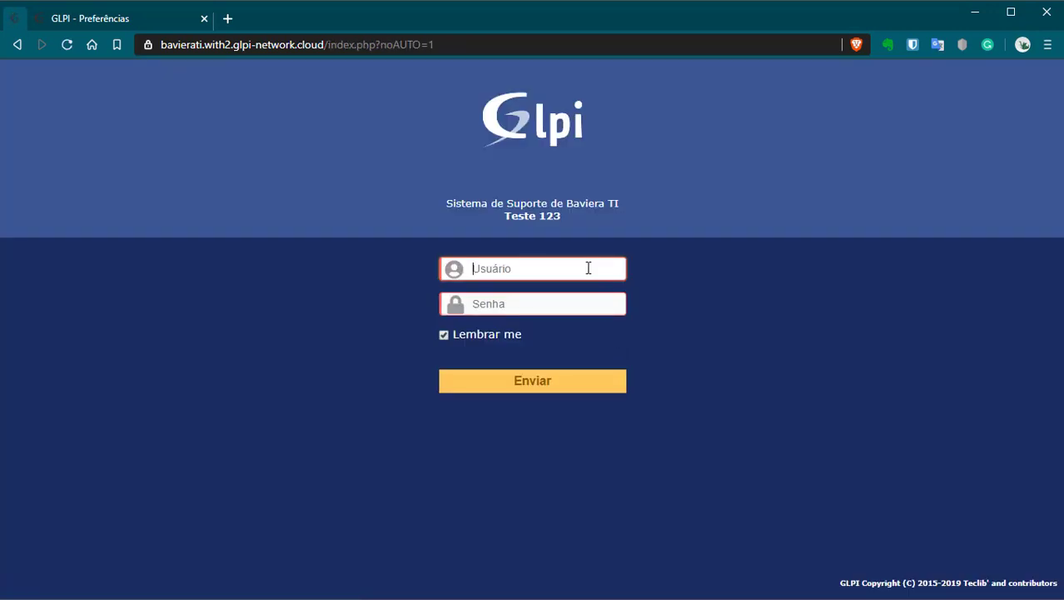
{"action": "type", "text": "admin"}
{"action": "key", "text": "Tab"}
{"action": "type", "text": "glpi"}
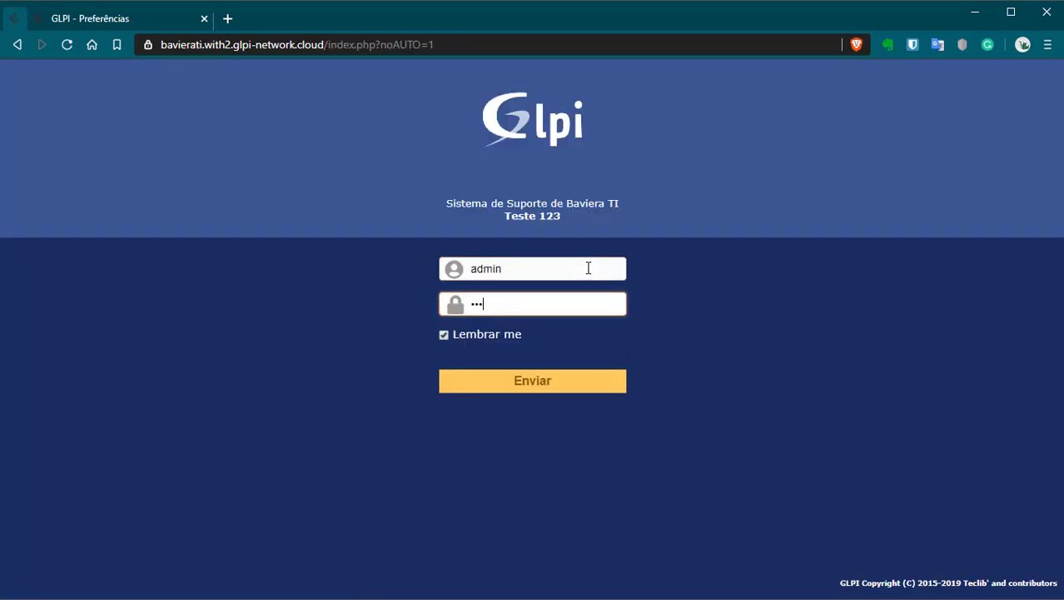
{"action": "key", "text": "Return"}
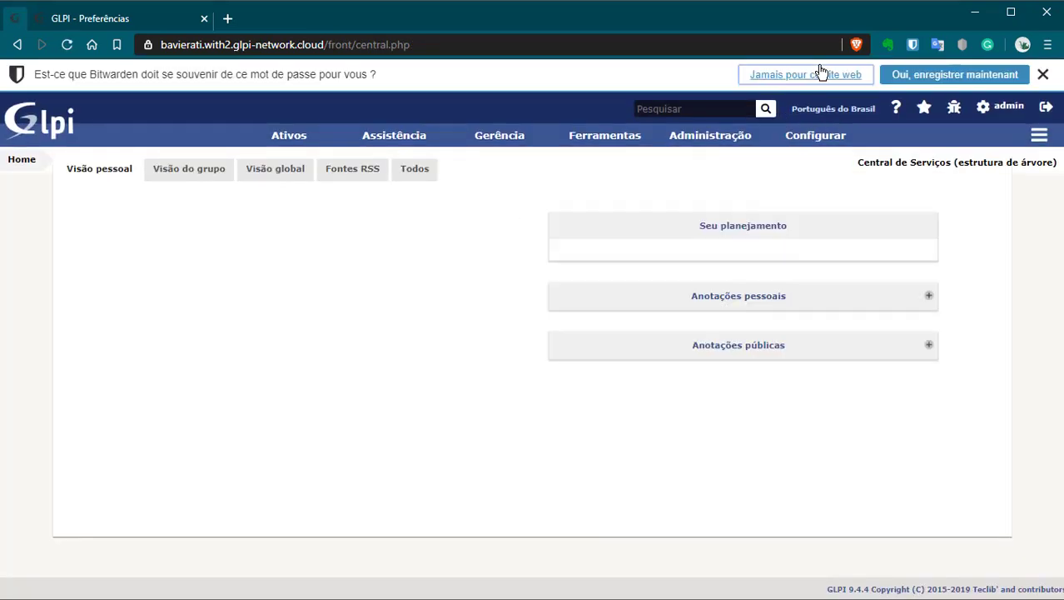
{"action": "left_click", "coordinate": [822, 74]}
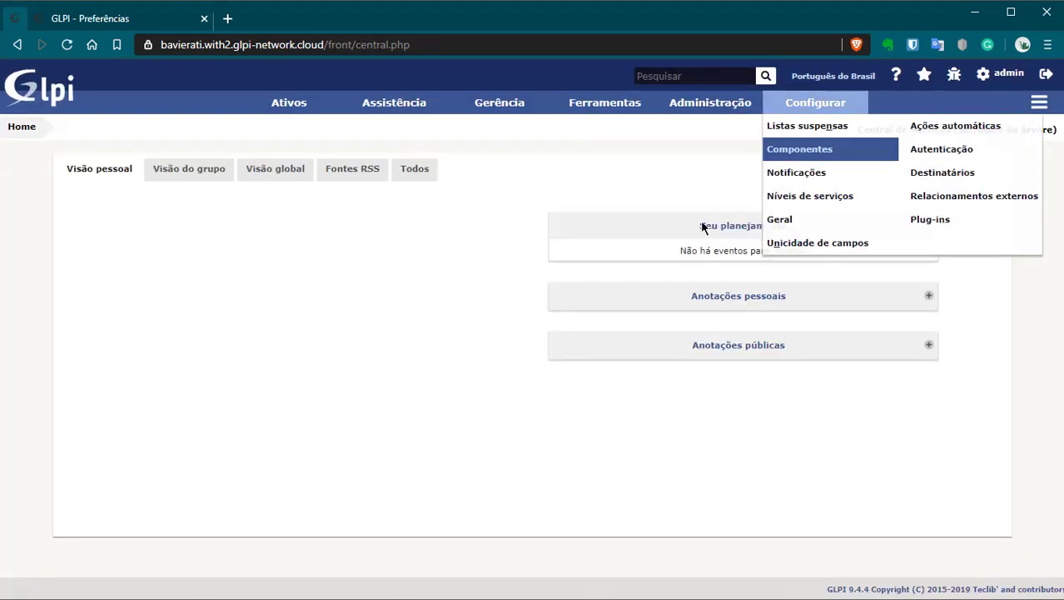
Step: Open the Localizações dropdown list to confirm it is still empty
{"action": "mouse_move", "coordinate": [815, 102]}
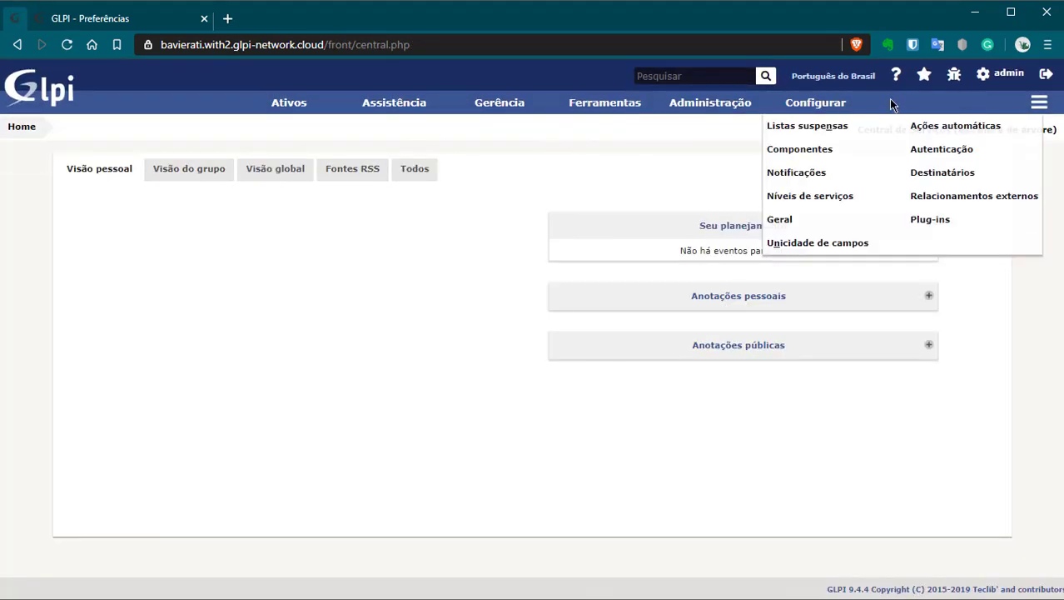
{"action": "left_click", "coordinate": [779, 125]}
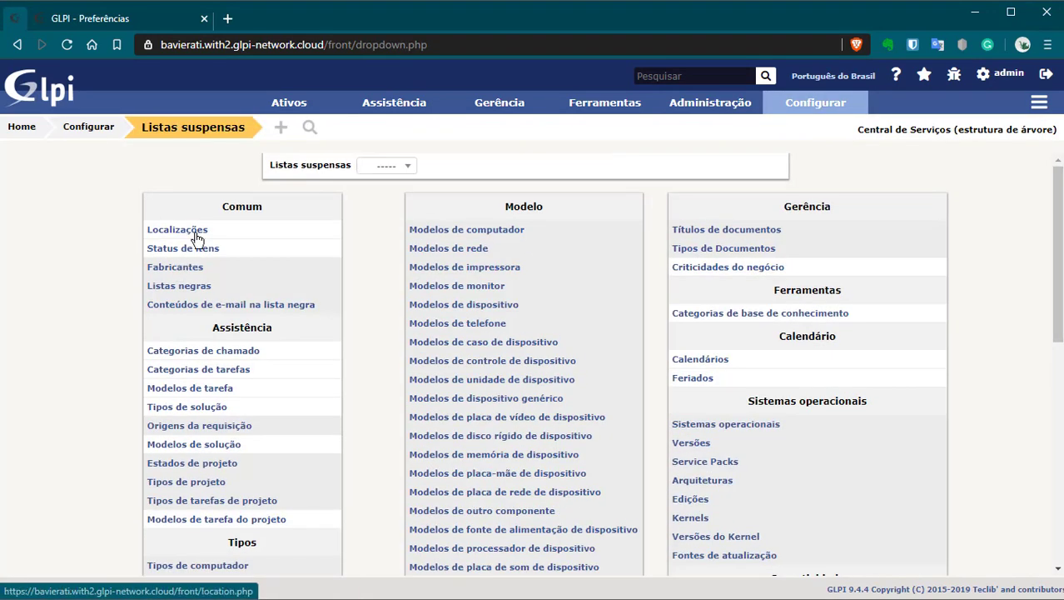
{"action": "left_click", "coordinate": [181, 239]}
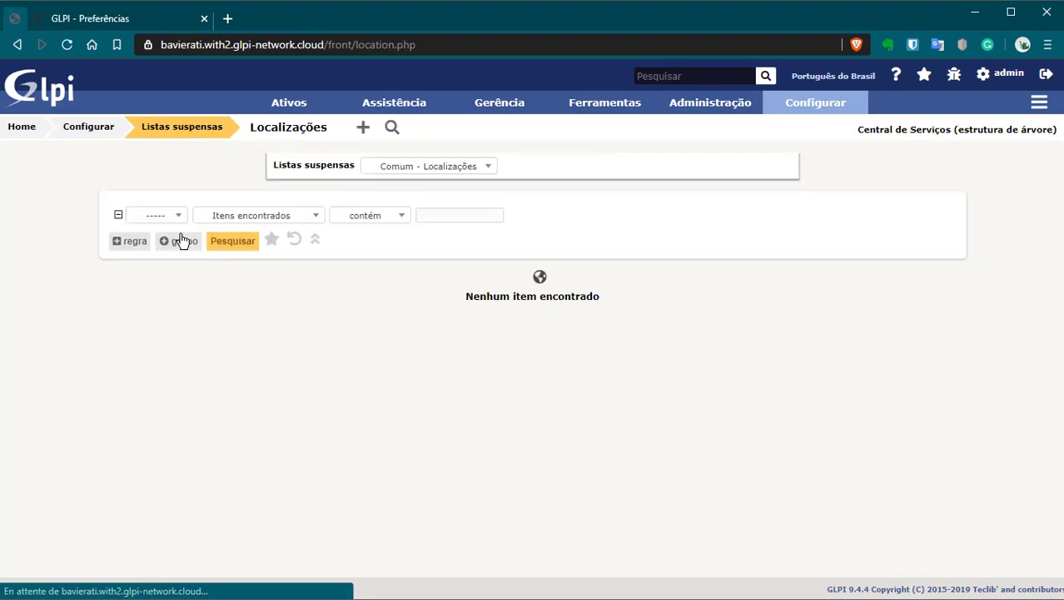
Step: Go to Configurar › Geral and scroll through the general configuration form
{"action": "mouse_move", "coordinate": [815, 104]}
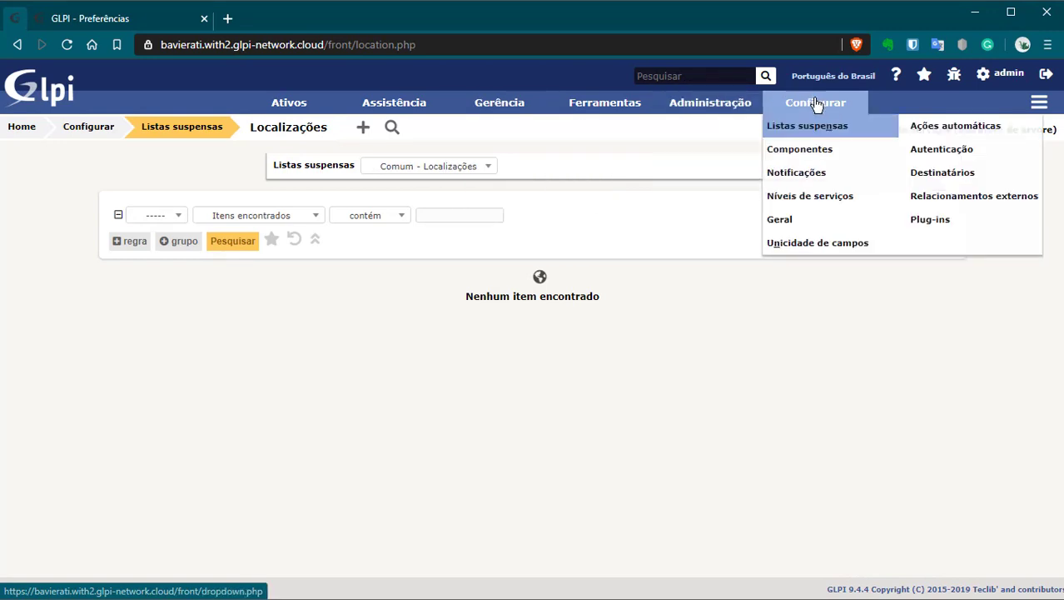
{"action": "left_click", "coordinate": [797, 223]}
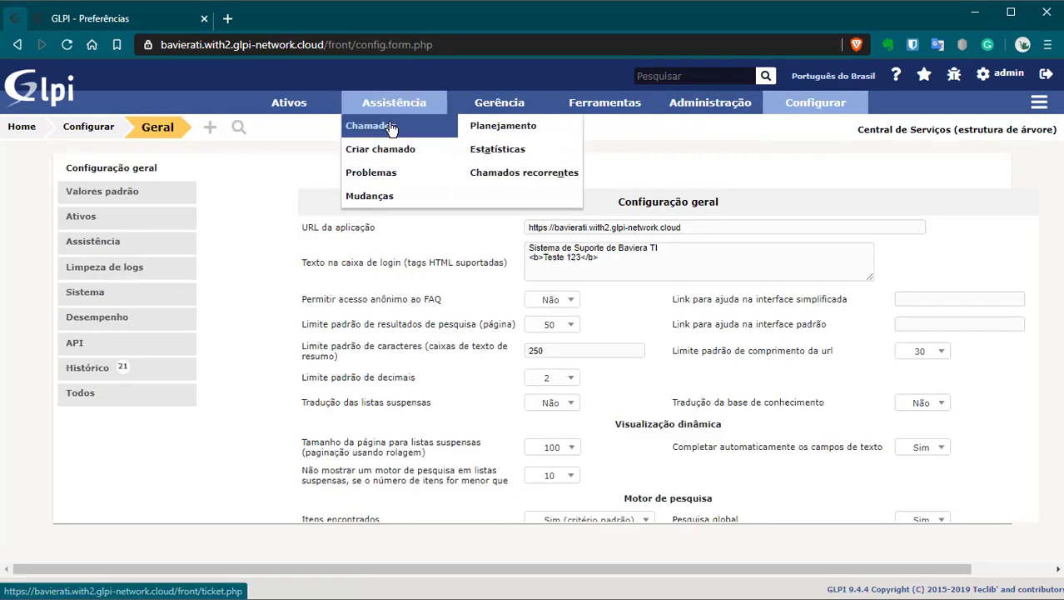
{"action": "scroll", "coordinate": [684, 443], "scroll_direction": "down", "scroll_amount": 5}
{"action": "scroll", "coordinate": [684, 443], "scroll_direction": "up", "scroll_amount": 2}
{"action": "scroll", "coordinate": [684, 443], "scroll_direction": "down", "scroll_amount": 2}
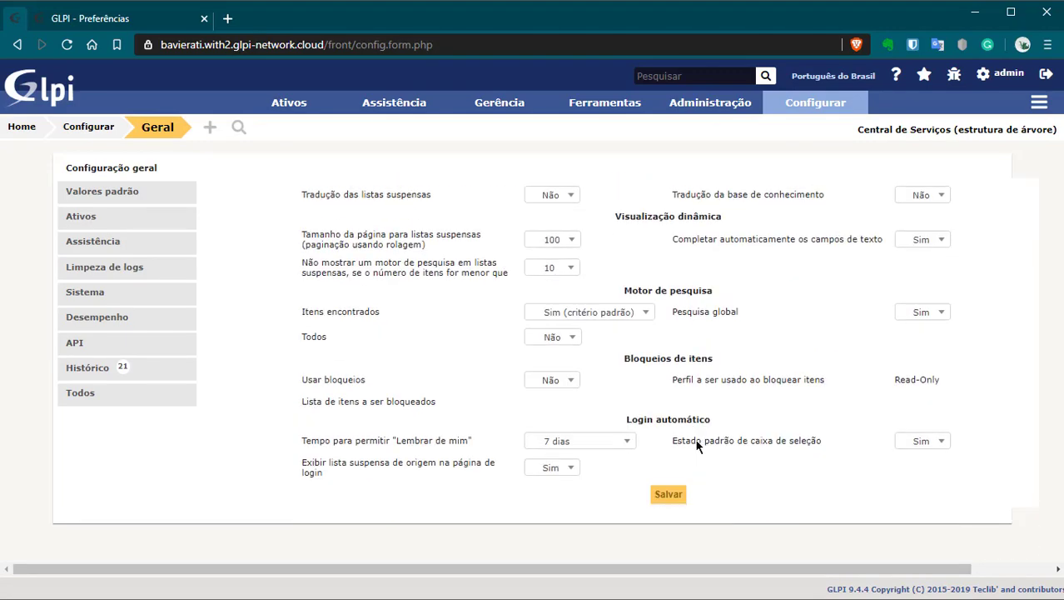
{"action": "scroll", "coordinate": [683, 444], "scroll_direction": "up", "scroll_amount": 5}
{"action": "scroll", "coordinate": [665, 486], "scroll_direction": "down", "scroll_amount": 5}
{"action": "scroll", "coordinate": [638, 473], "scroll_direction": "up", "scroll_amount": 4}
{"action": "scroll", "coordinate": [733, 508], "scroll_direction": "down", "scroll_amount": 4}
{"action": "scroll", "coordinate": [766, 508], "scroll_direction": "up", "scroll_amount": 5}
{"action": "scroll", "coordinate": [757, 455], "scroll_direction": "down", "scroll_amount": 5}
{"action": "scroll", "coordinate": [756, 455], "scroll_direction": "up", "scroll_amount": 5}
Step: Create a new ticket with title and description 'TESTE 1', leaving the category empty
{"action": "mouse_move", "coordinate": [394, 105]}
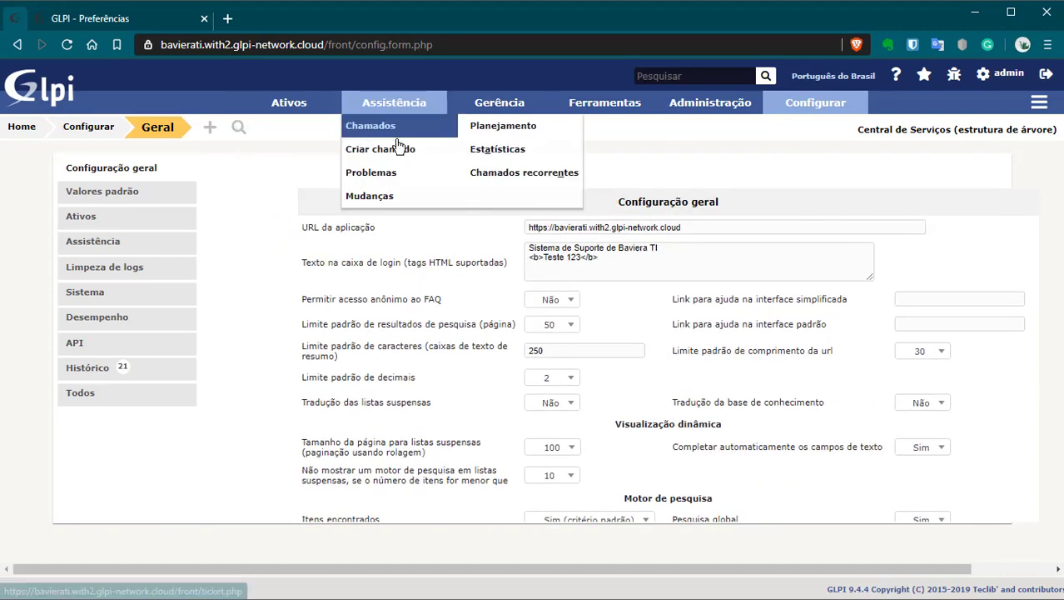
{"action": "left_click", "coordinate": [399, 149]}
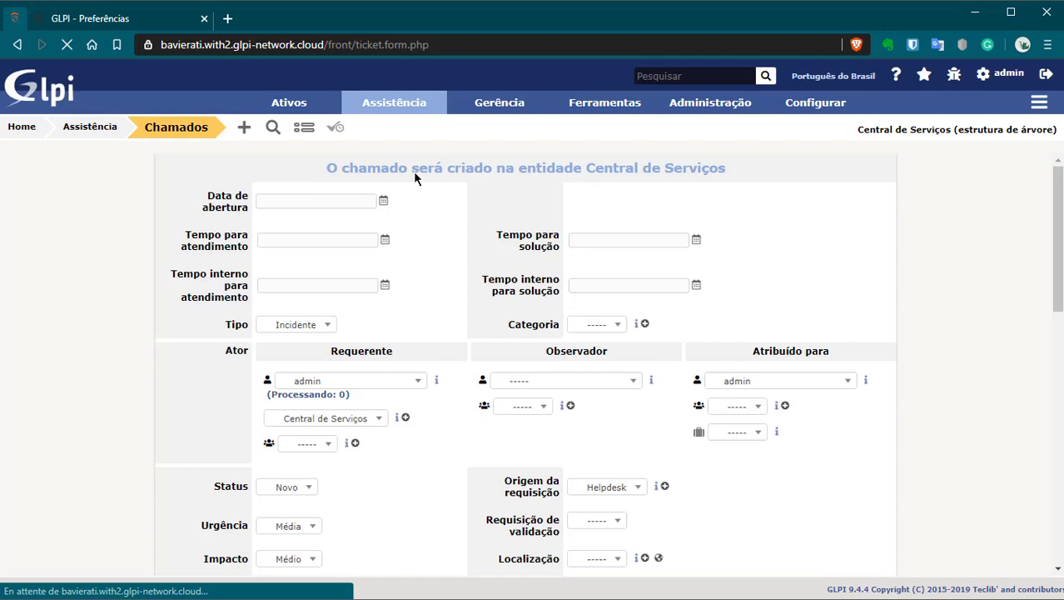
{"action": "left_click_drag", "start_coordinate": [432, 170], "coordinate": [803, 174]}
{"action": "left_click", "coordinate": [339, 188]}
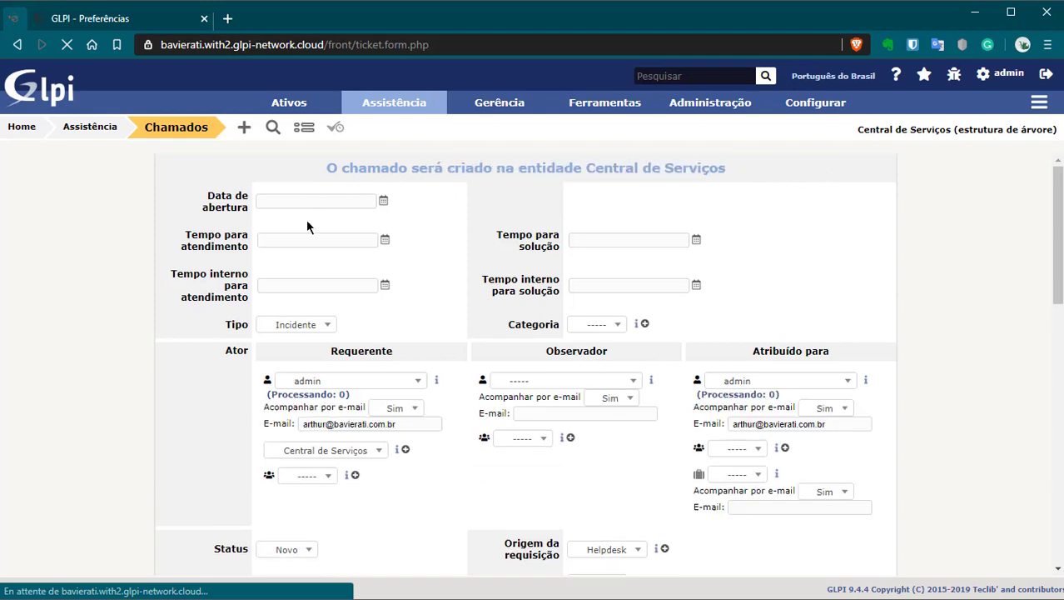
{"action": "left_click", "coordinate": [621, 325]}
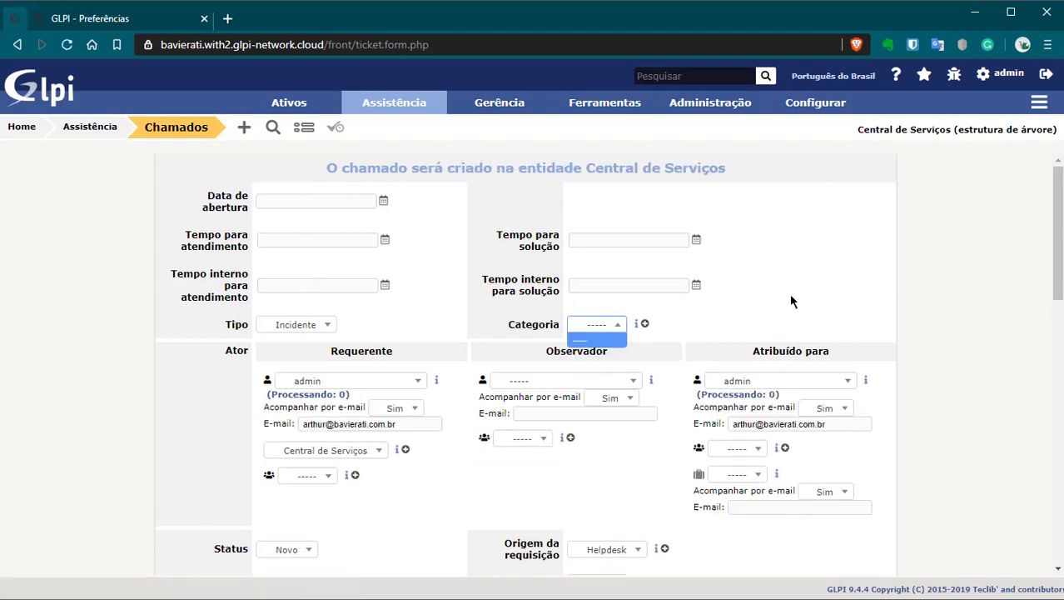
{"action": "left_click", "coordinate": [790, 293]}
{"action": "scroll", "coordinate": [767, 286], "scroll_direction": "down", "scroll_amount": 2}
{"action": "scroll", "coordinate": [312, 341], "scroll_direction": "down", "scroll_amount": 4}
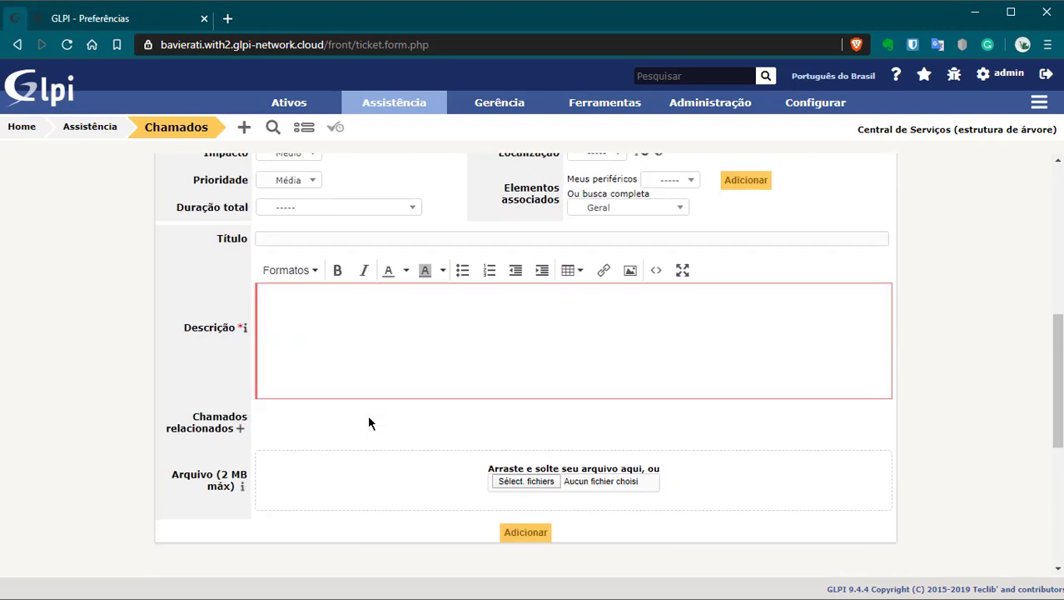
{"action": "left_click", "coordinate": [429, 238]}
{"action": "type", "text": "TESTE 1"}
{"action": "left_click", "coordinate": [432, 330]}
{"action": "type", "text": "TESTE 1"}
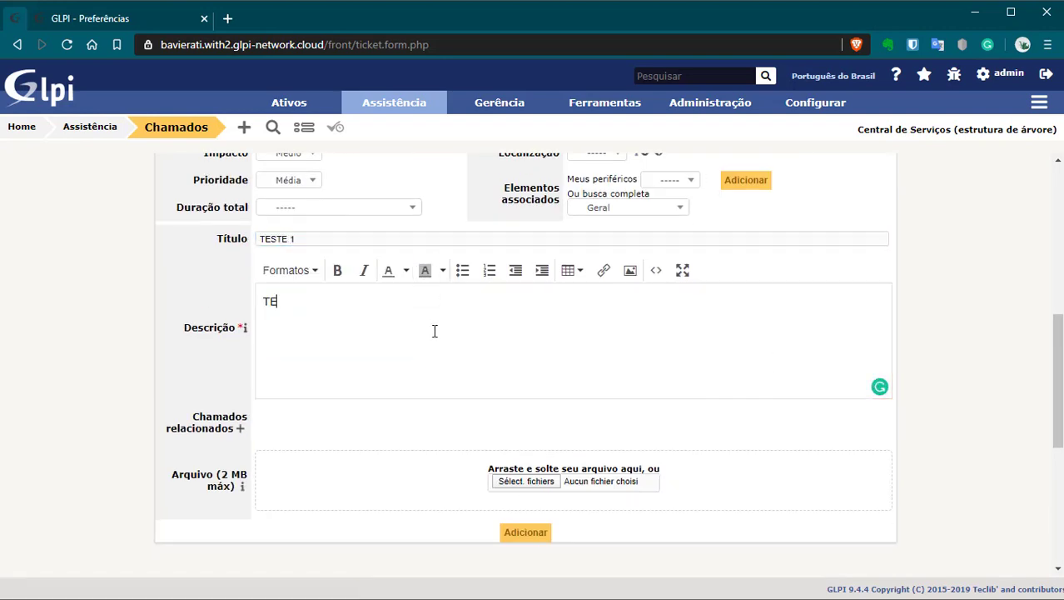
{"action": "left_click", "coordinate": [525, 531]}
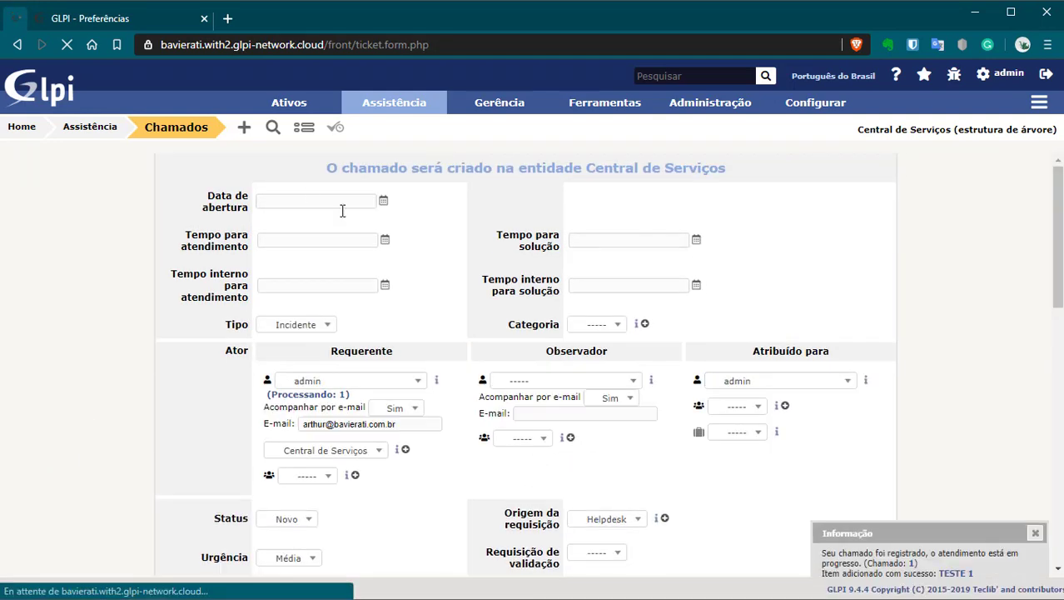
Step: Open the TESTE 1 ticket from the notice and review its statistics and processing history
{"action": "left_click", "coordinate": [956, 573]}
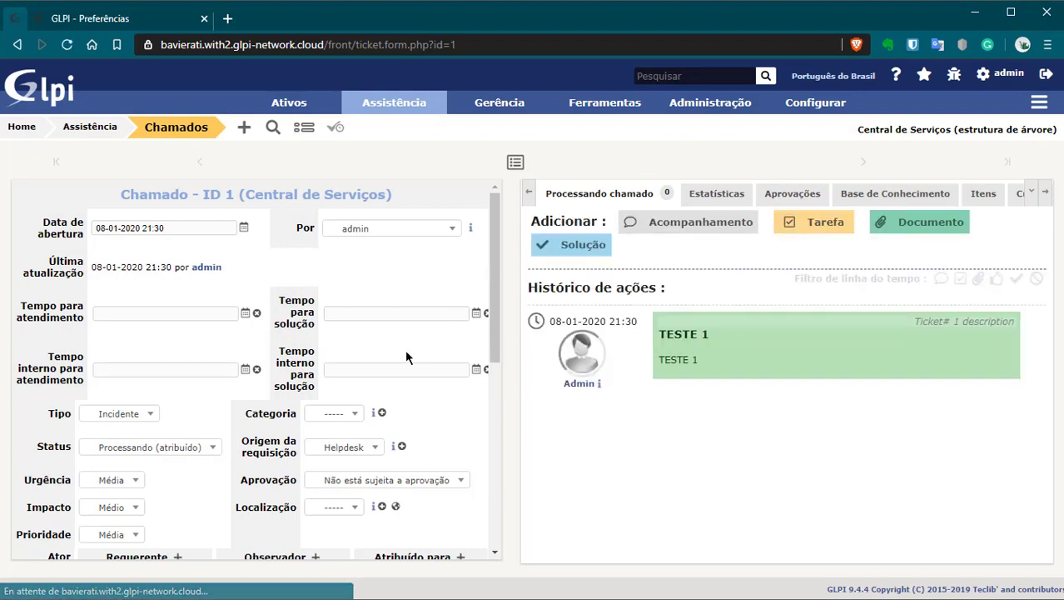
{"action": "scroll", "coordinate": [366, 383], "scroll_direction": "down", "scroll_amount": 5}
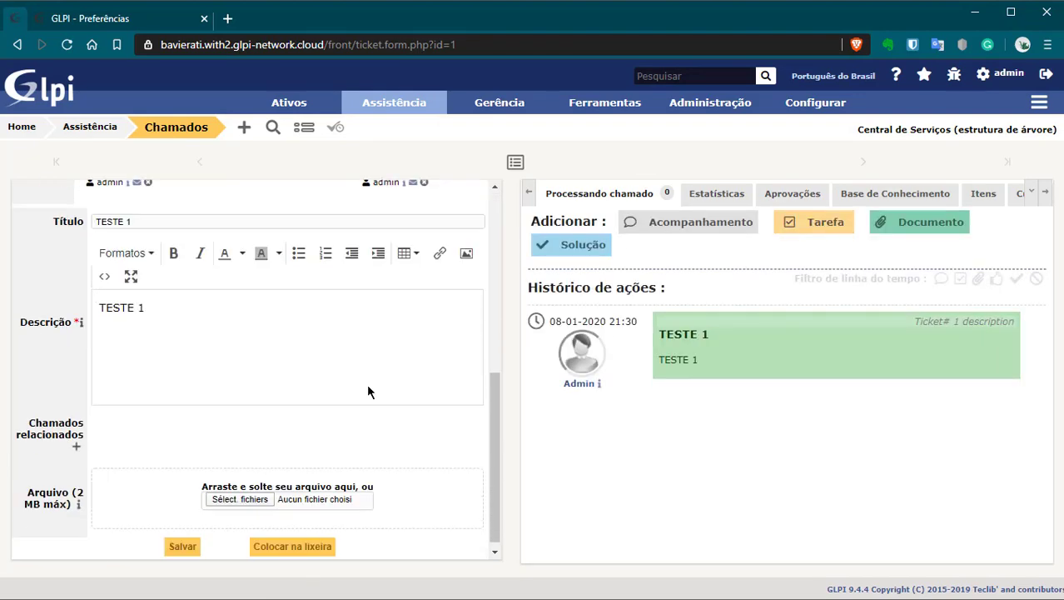
{"action": "scroll", "coordinate": [341, 388], "scroll_direction": "up", "scroll_amount": 6}
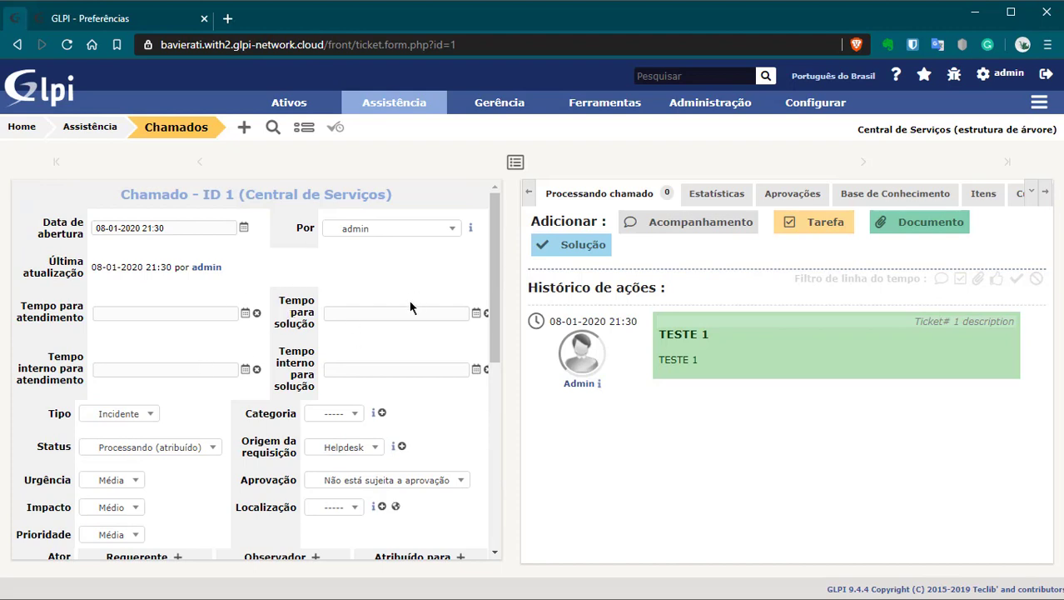
{"action": "left_click", "coordinate": [705, 198]}
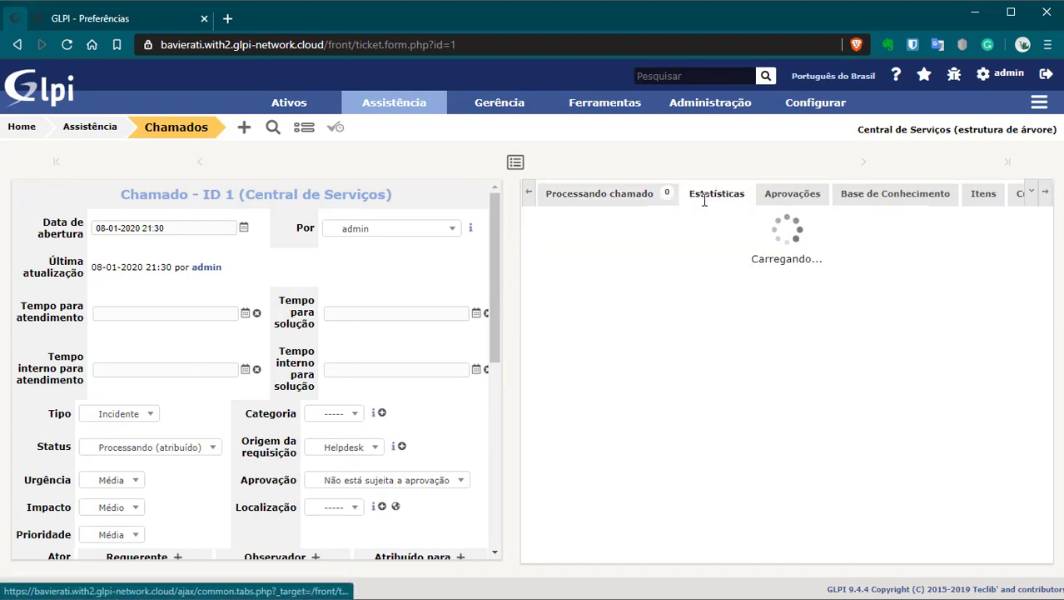
{"action": "left_click", "coordinate": [595, 198]}
{"action": "left_click", "coordinate": [714, 200]}
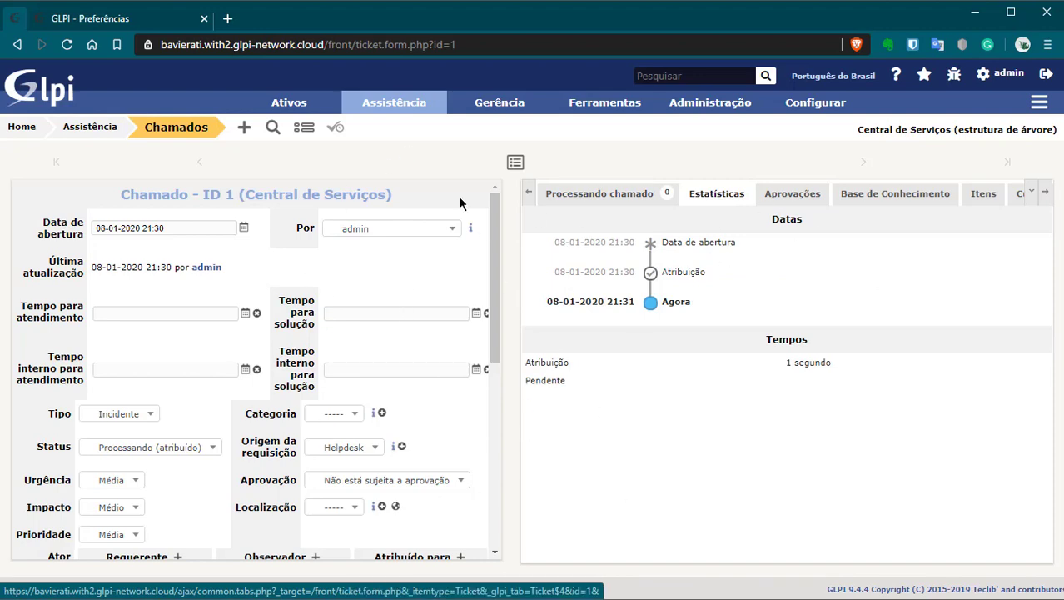
{"action": "scroll", "coordinate": [192, 431], "scroll_direction": "down", "scroll_amount": 5}
{"action": "scroll", "coordinate": [198, 404], "scroll_direction": "up", "scroll_amount": 2}
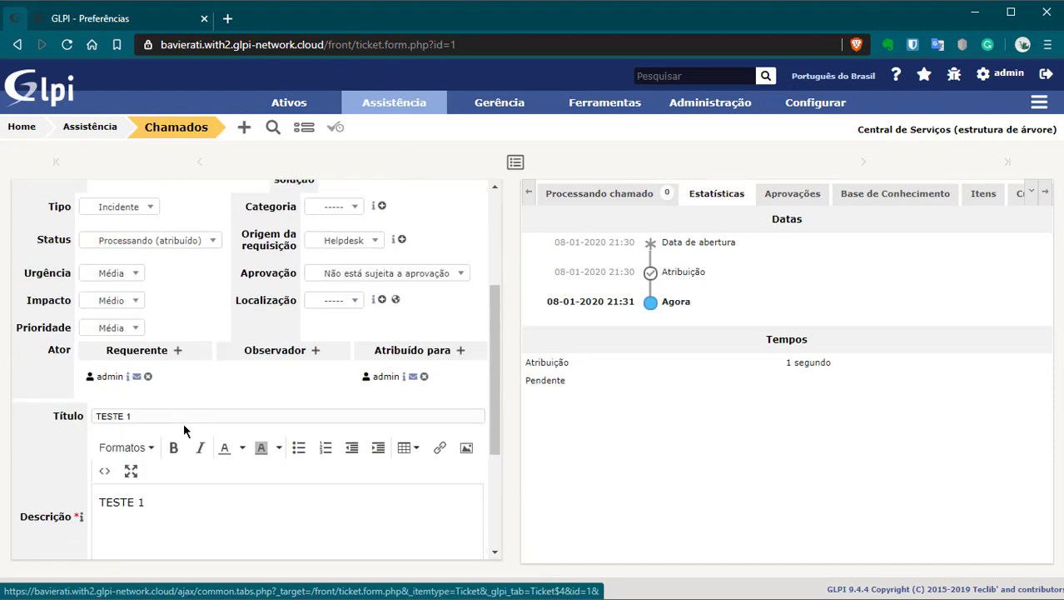
{"action": "scroll", "coordinate": [184, 431], "scroll_direction": "up", "scroll_amount": 2}
{"action": "scroll", "coordinate": [184, 408], "scroll_direction": "down", "scroll_amount": 4}
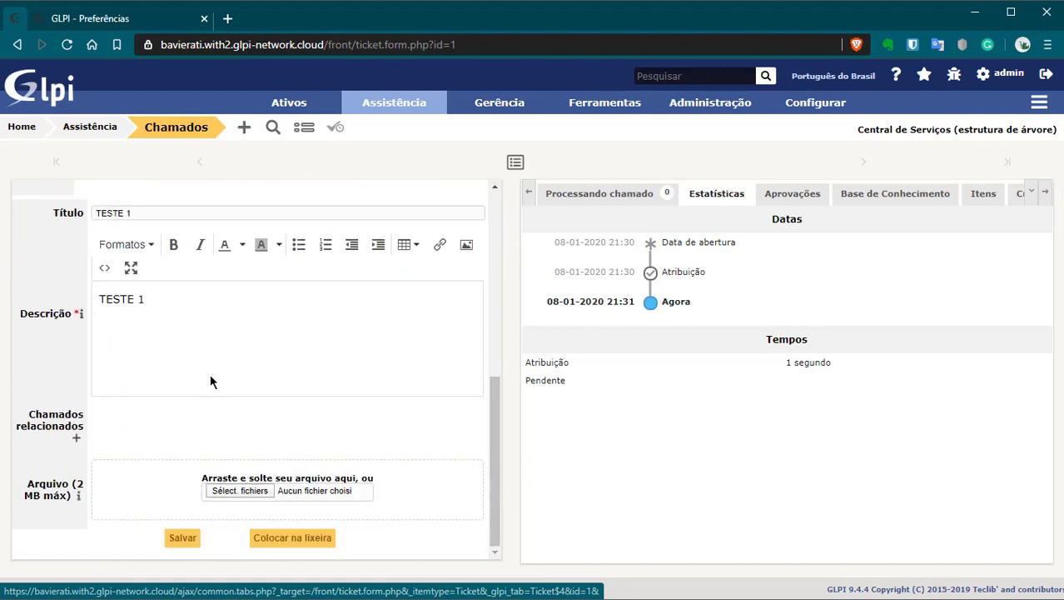
Step: Check the ticket's Aprovações, Base de Conhecimento and Itens, then return to its processing history
{"action": "left_click", "coordinate": [812, 196]}
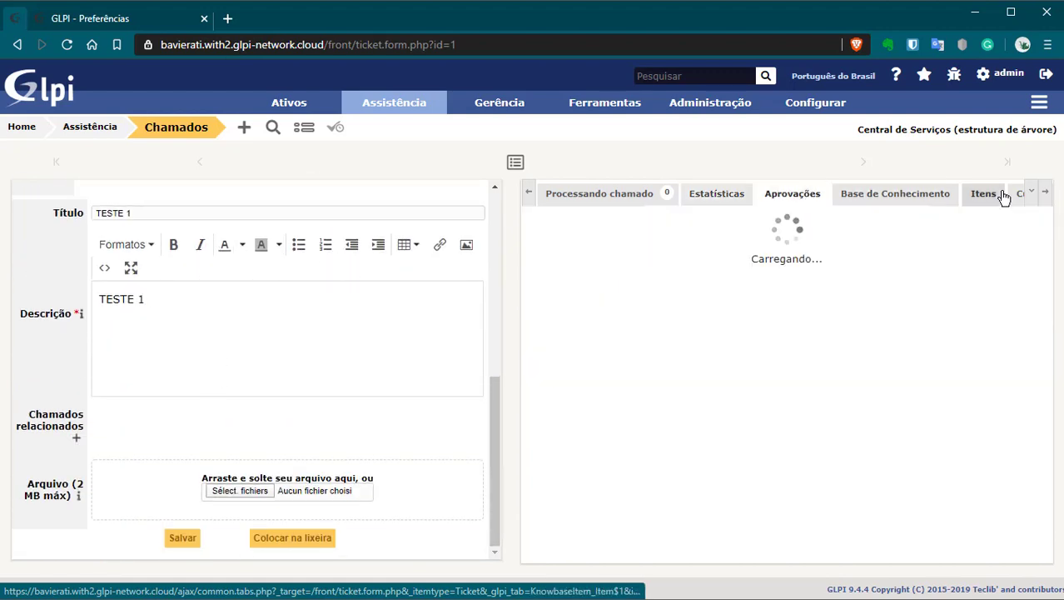
{"action": "left_click", "coordinate": [884, 189]}
{"action": "left_click", "coordinate": [987, 196]}
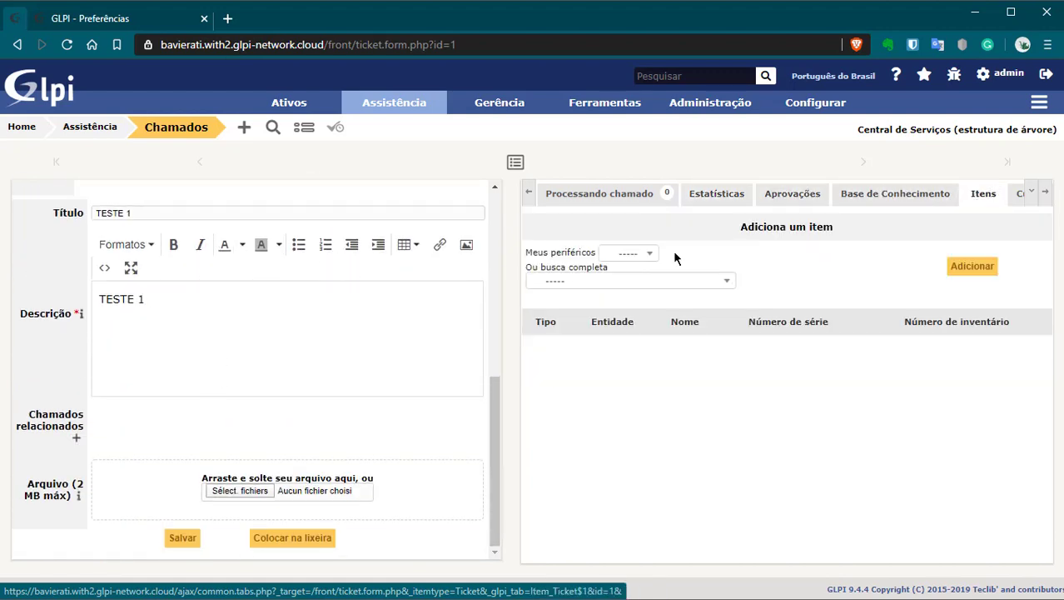
{"action": "left_click", "coordinate": [602, 193]}
Step: Change the Valores padrão layout to Abas à esquerda and save the defaults
{"action": "mouse_move", "coordinate": [816, 103]}
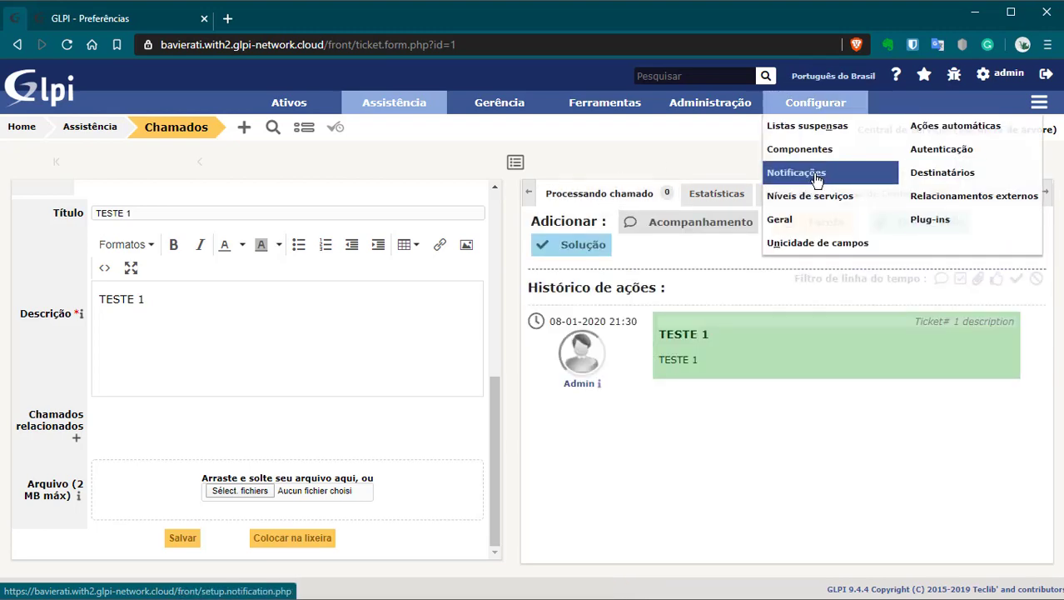
{"action": "left_click", "coordinate": [795, 220]}
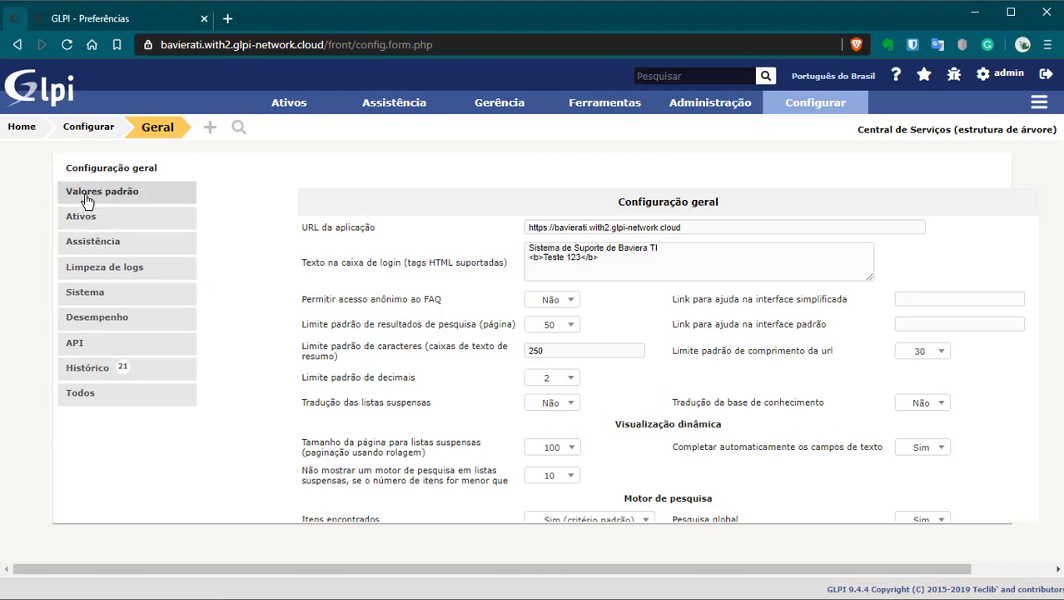
{"action": "left_click", "coordinate": [87, 193]}
{"action": "left_click", "coordinate": [939, 407]}
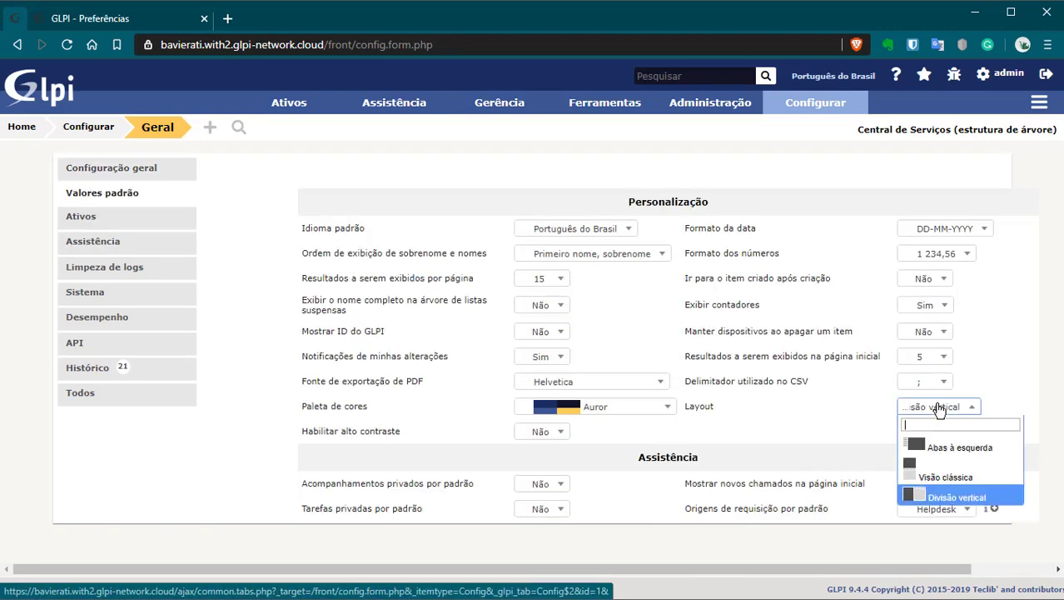
{"action": "left_click", "coordinate": [918, 443]}
{"action": "scroll", "coordinate": [724, 447], "scroll_direction": "down", "scroll_amount": 3}
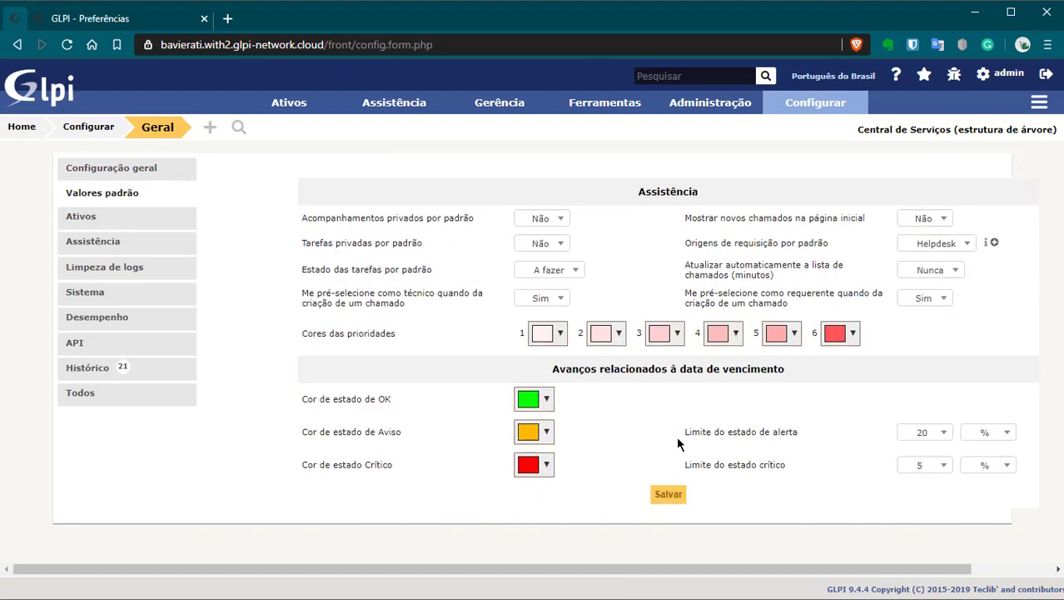
{"action": "left_click", "coordinate": [675, 494]}
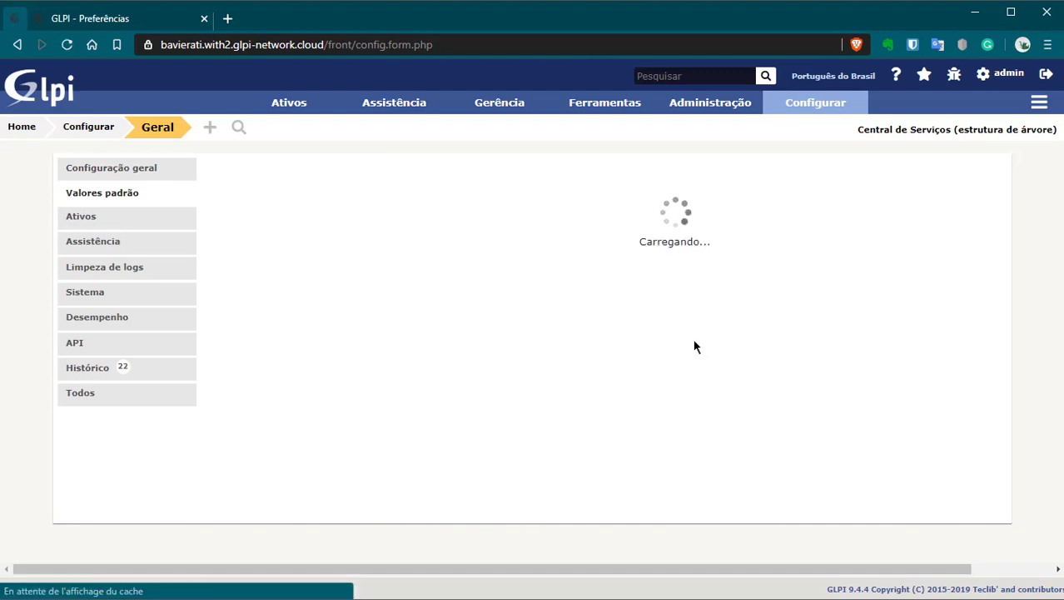
{"action": "scroll", "coordinate": [822, 345], "scroll_direction": "down", "scroll_amount": 3}
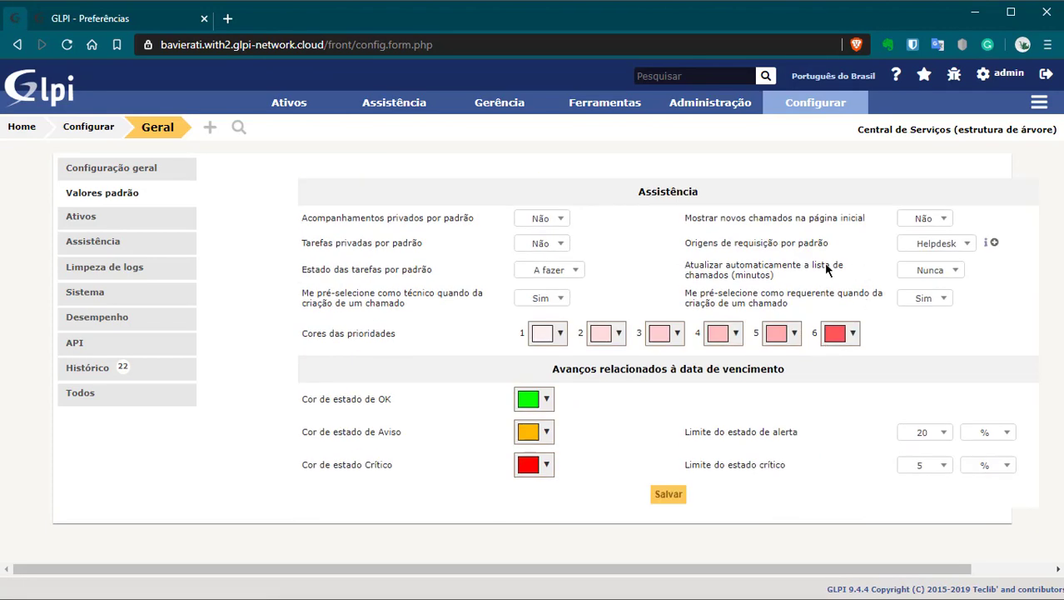
Step: Check the default request source and task status, leaving Helpdesk and A fazer
{"action": "left_click", "coordinate": [917, 249]}
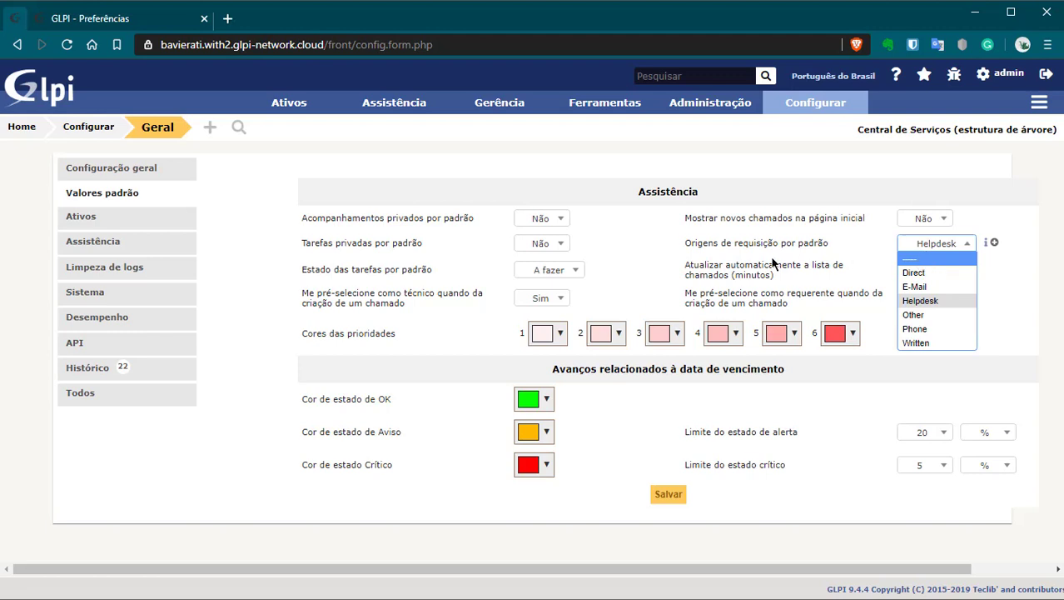
{"action": "left_click", "coordinate": [258, 202]}
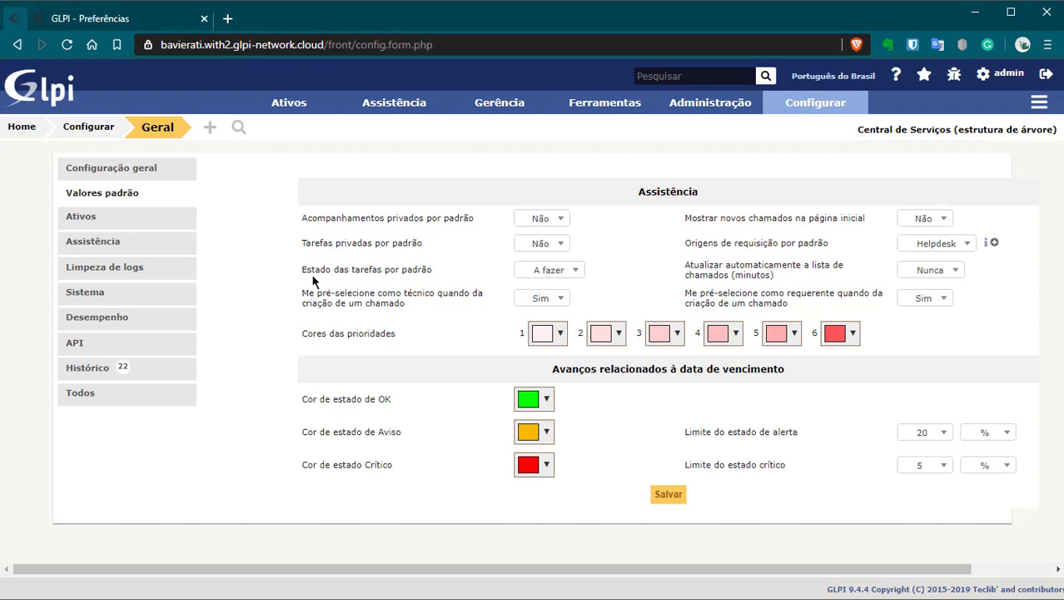
{"action": "left_click", "coordinate": [548, 279]}
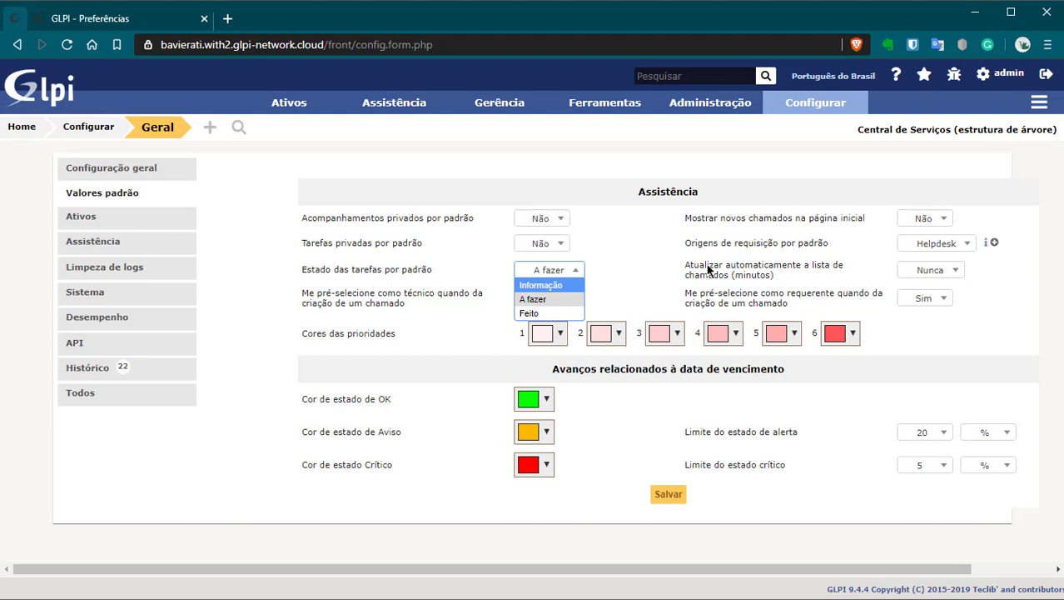
{"action": "left_click", "coordinate": [301, 388]}
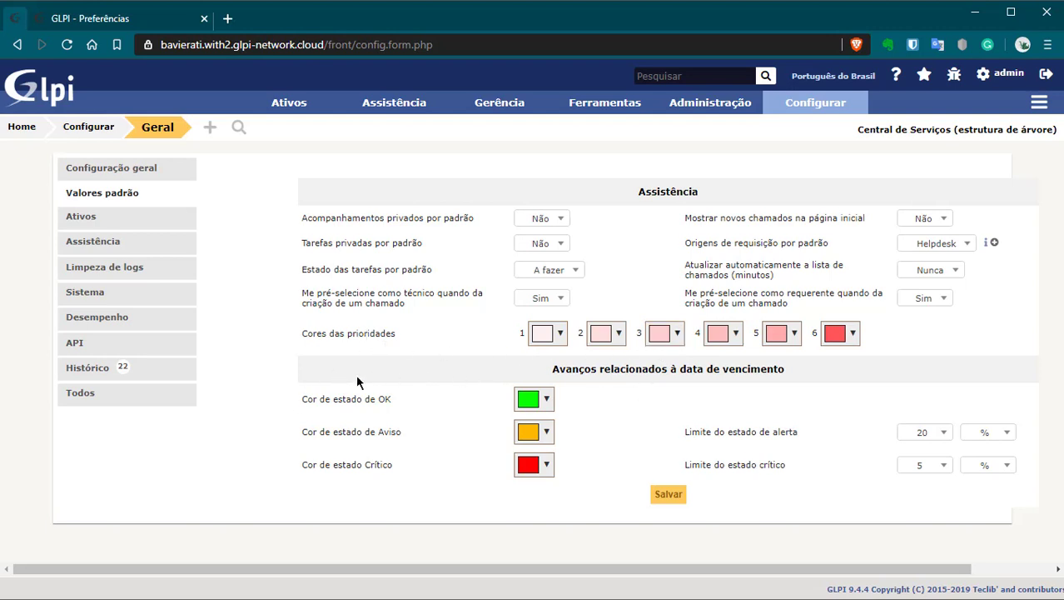
Step: Open Assistência › Chamados in a background tab
{"action": "left_click_drag", "start_coordinate": [547, 372], "coordinate": [783, 376]}
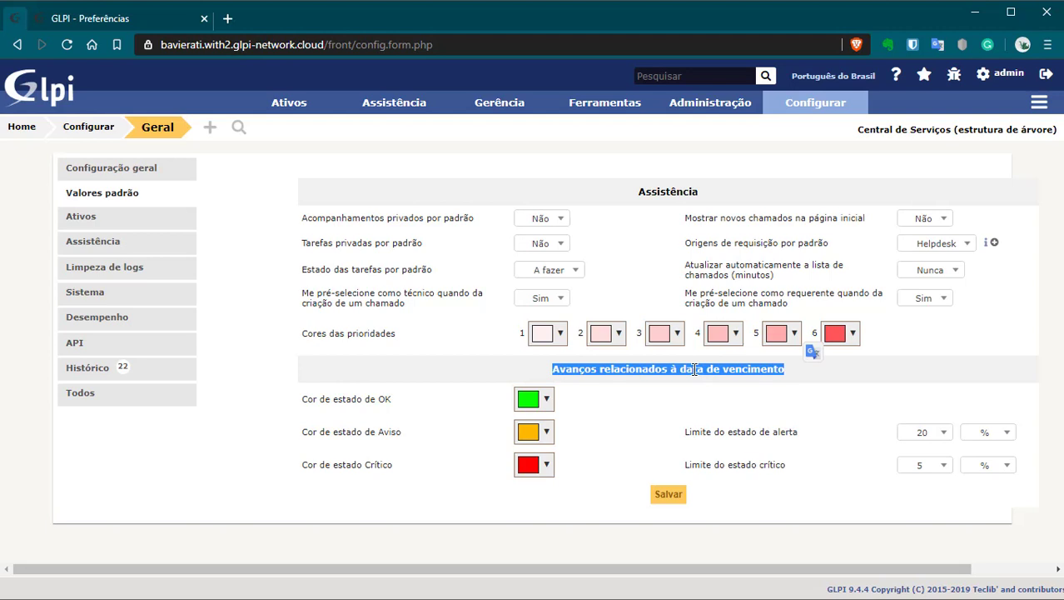
{"action": "mouse_move", "coordinate": [392, 102]}
{"action": "middle_click", "coordinate": [388, 136]}
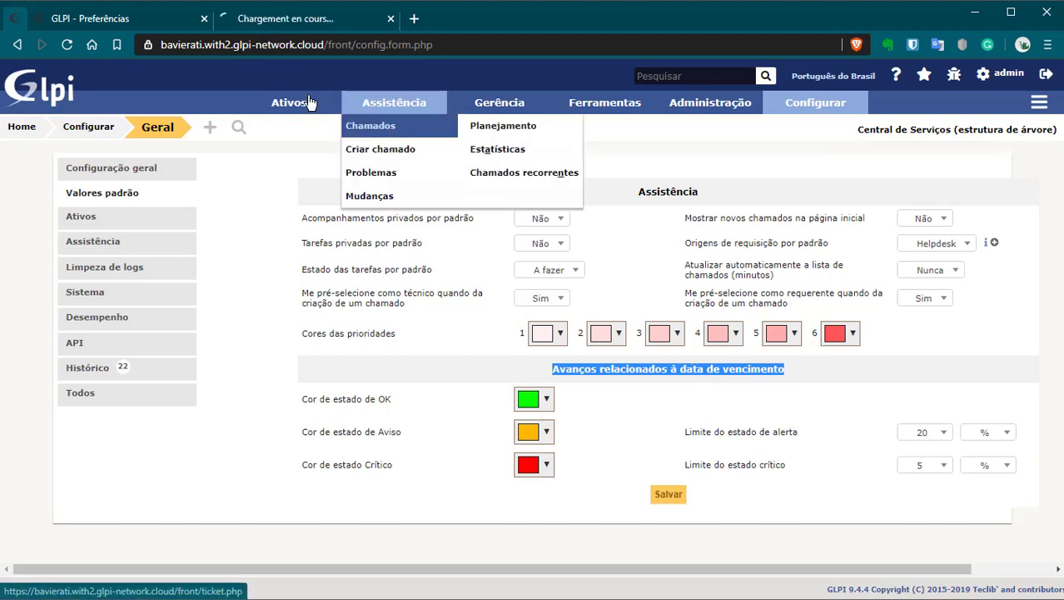
Step: In the Chamados list, search the addable columns for 'PROGR' and close without adding one
{"action": "left_click", "coordinate": [271, 25]}
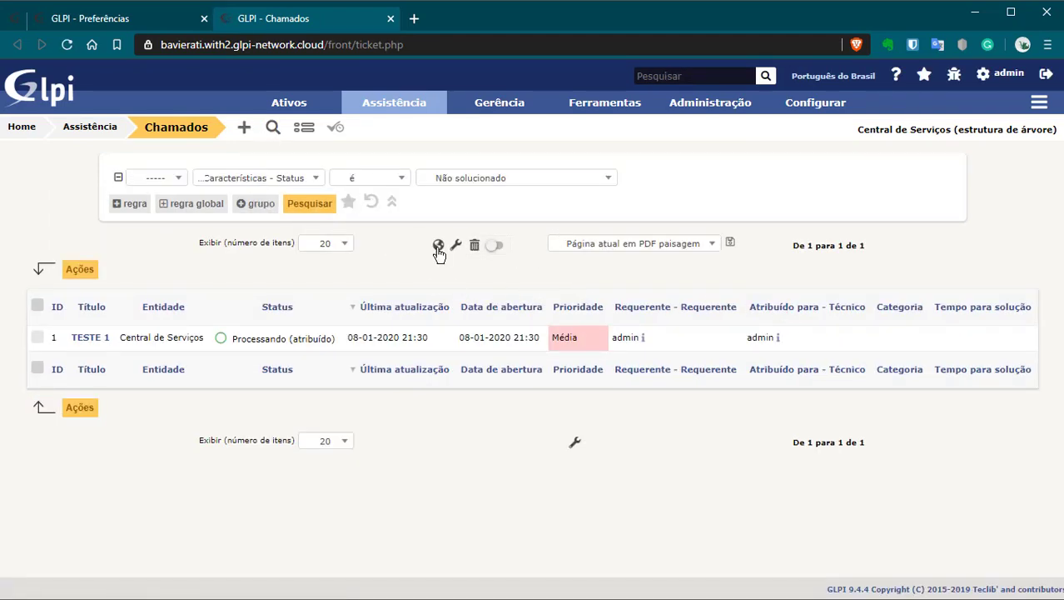
{"action": "left_click", "coordinate": [457, 246]}
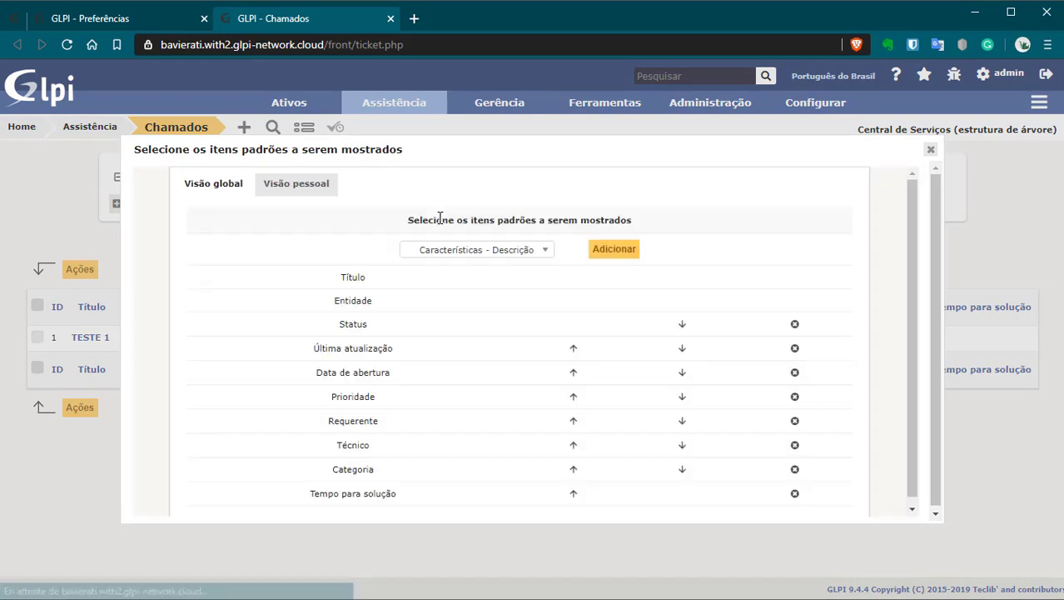
{"action": "left_click", "coordinate": [513, 250]}
{"action": "type", "text": "PROGR"}
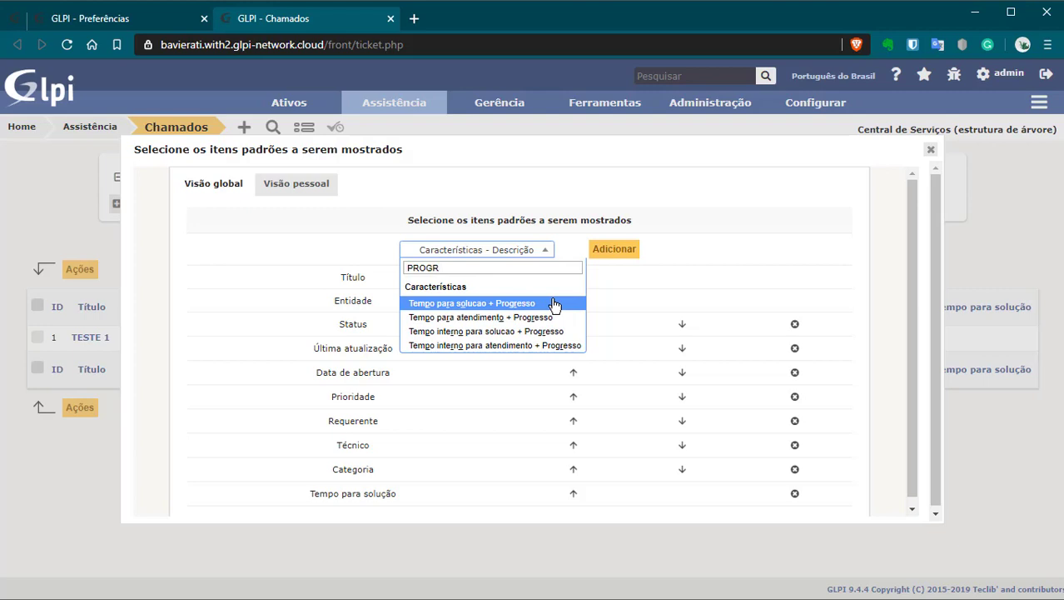
{"action": "left_click", "coordinate": [930, 149]}
Step: Open Configurar › Geral in a new tab and look over the due-date progress settings
{"action": "mouse_move", "coordinate": [815, 102]}
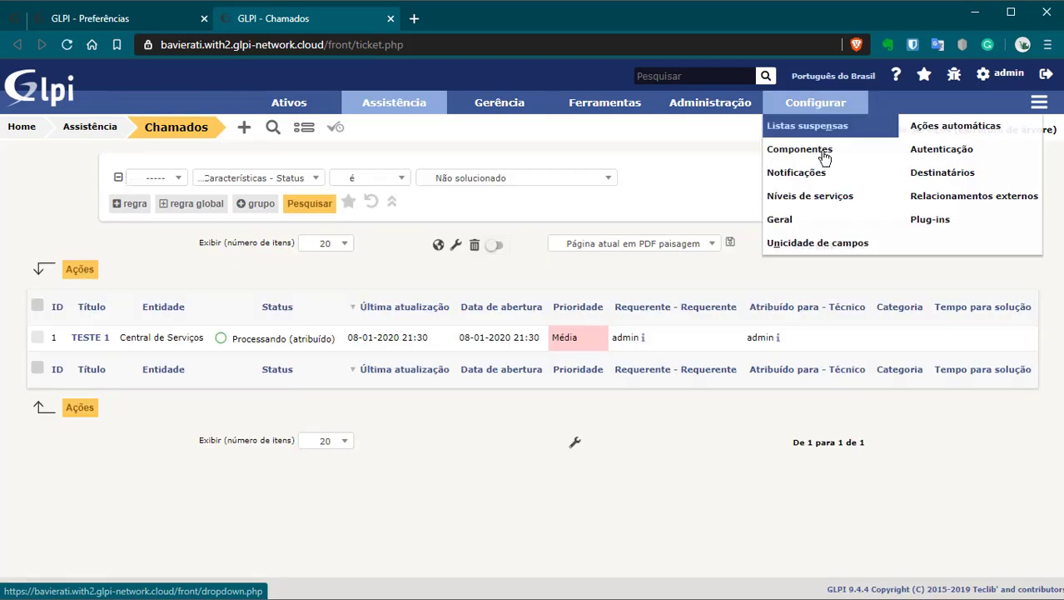
{"action": "middle_click", "coordinate": [800, 219]}
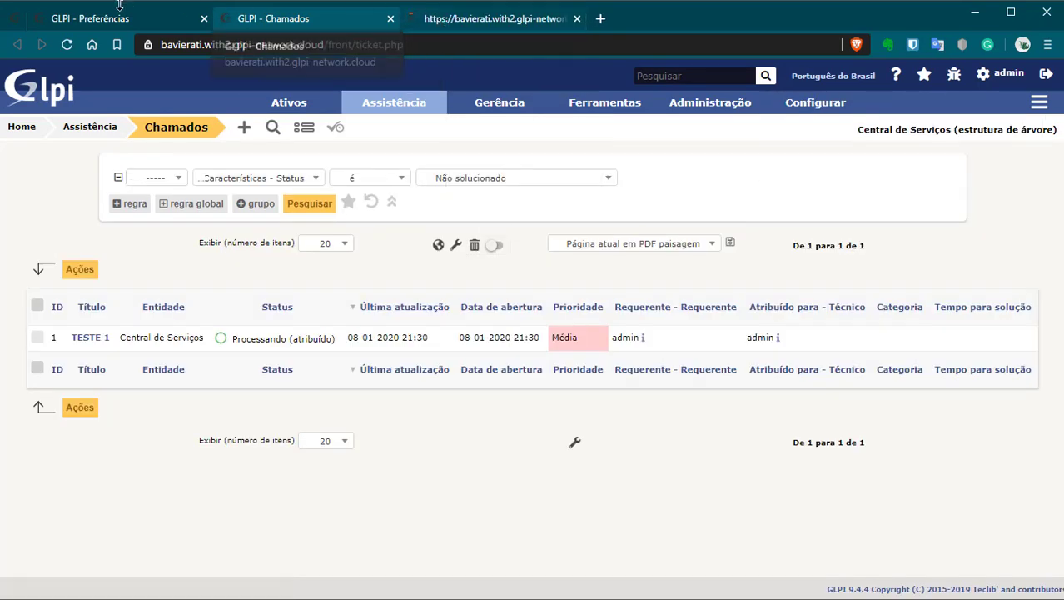
{"action": "key", "text": "ctrl+Tab"}
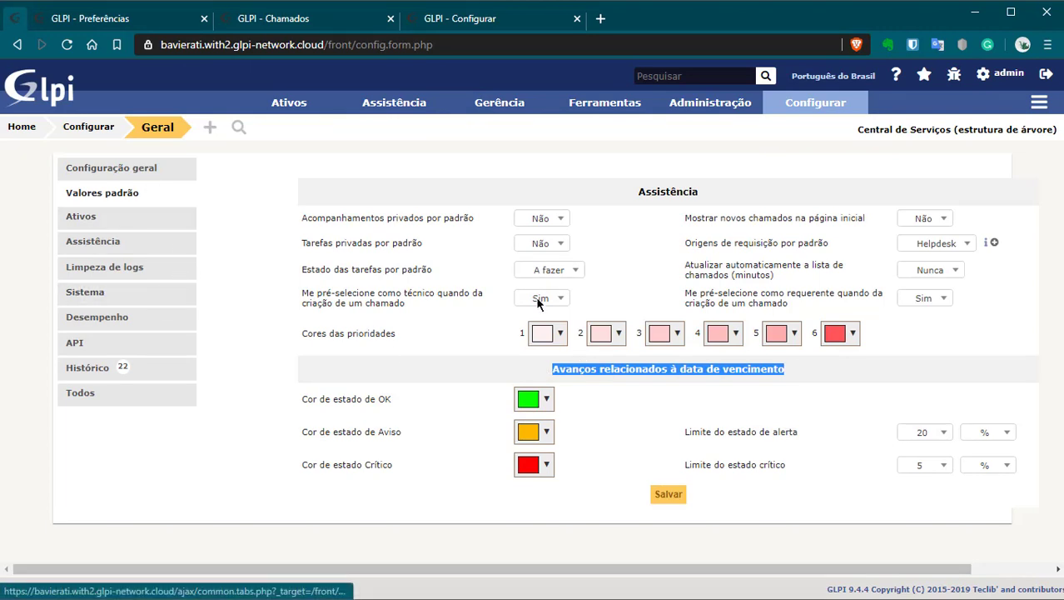
{"action": "left_click_drag", "start_coordinate": [552, 372], "coordinate": [814, 369]}
{"action": "left_click", "coordinate": [829, 374]}
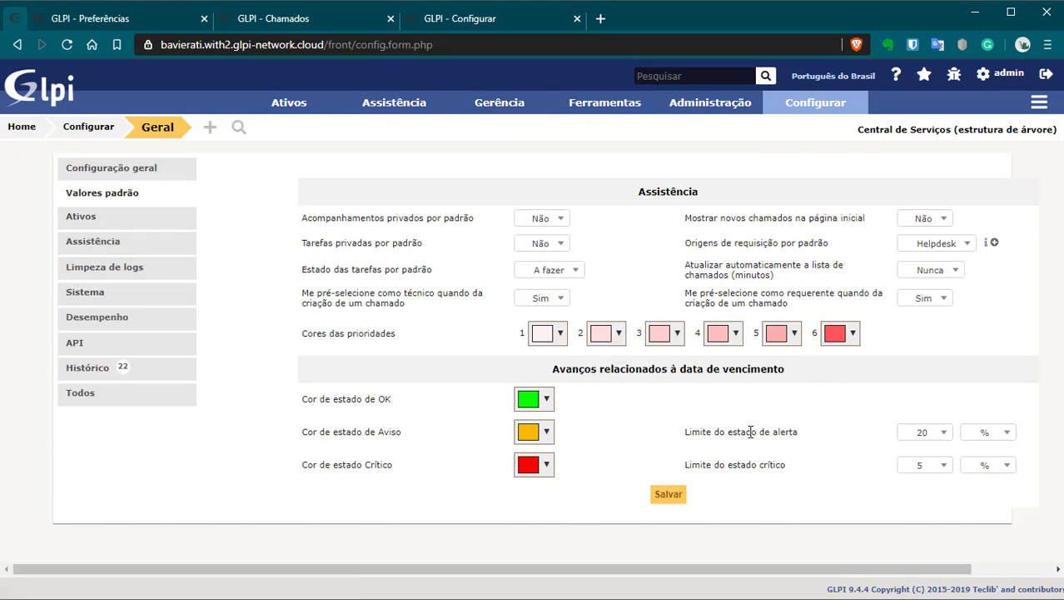
{"action": "left_click_drag", "start_coordinate": [302, 433], "coordinate": [403, 434]}
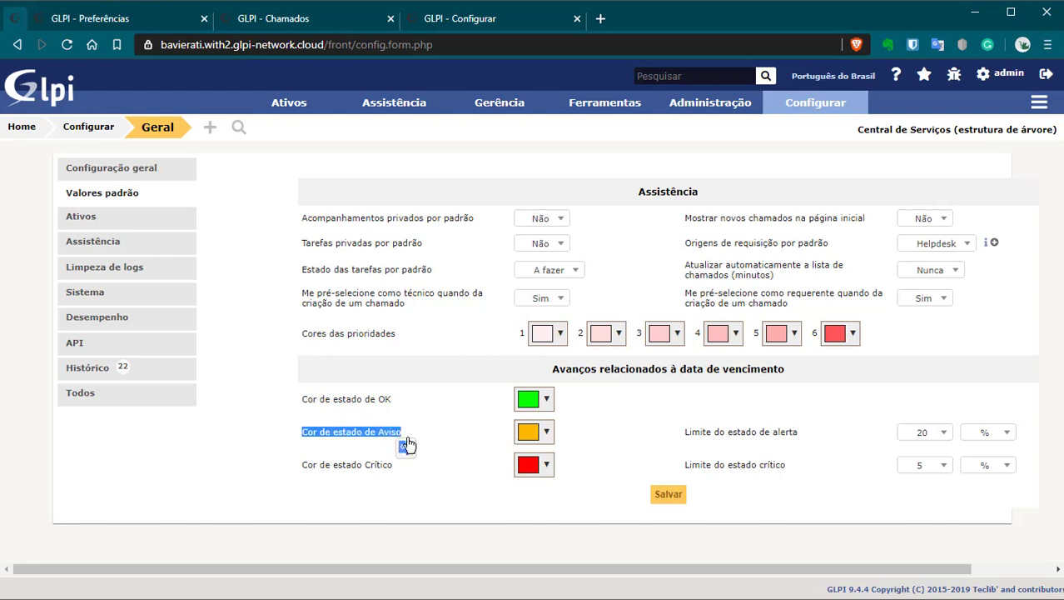
{"action": "left_click_drag", "start_coordinate": [683, 467], "coordinate": [787, 466]}
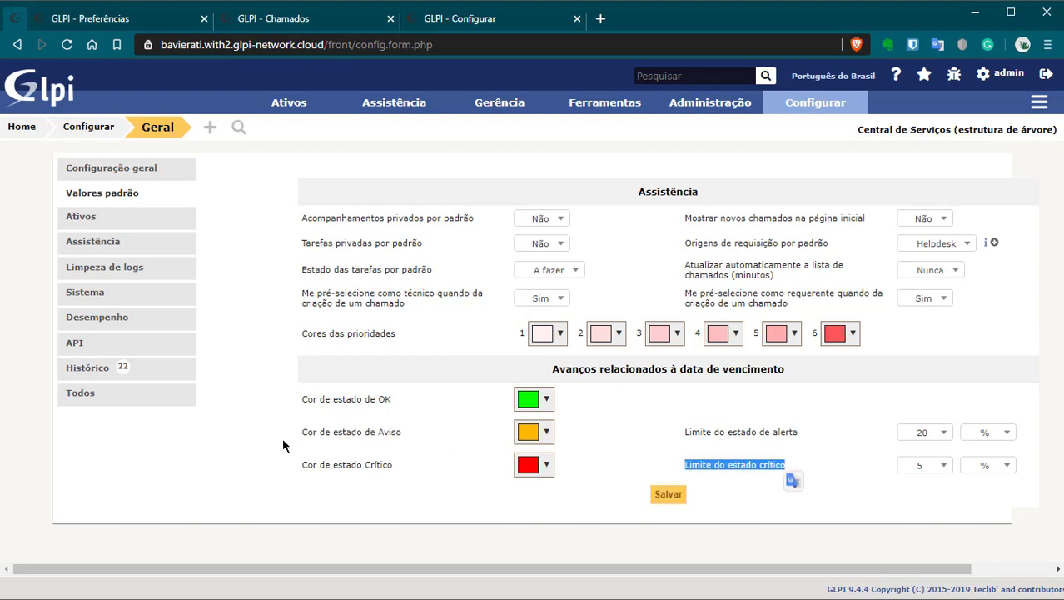
{"action": "left_click_drag", "start_coordinate": [293, 468], "coordinate": [583, 189]}
{"action": "left_click", "coordinate": [401, 462]}
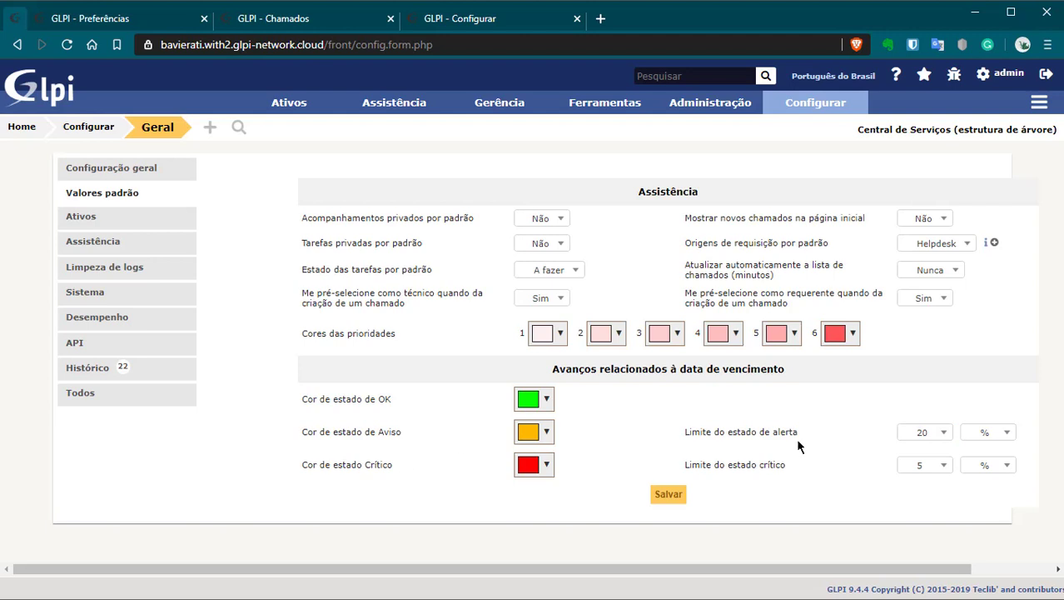
Step: Keep the alert limit at 20, change the critical-state limit to 98 then back to 5, and save
{"action": "left_click", "coordinate": [940, 444]}
{"action": "left_click", "coordinate": [942, 444]}
{"action": "left_click", "coordinate": [937, 466]}
{"action": "scroll", "coordinate": [943, 367], "scroll_direction": "down", "scroll_amount": 15}
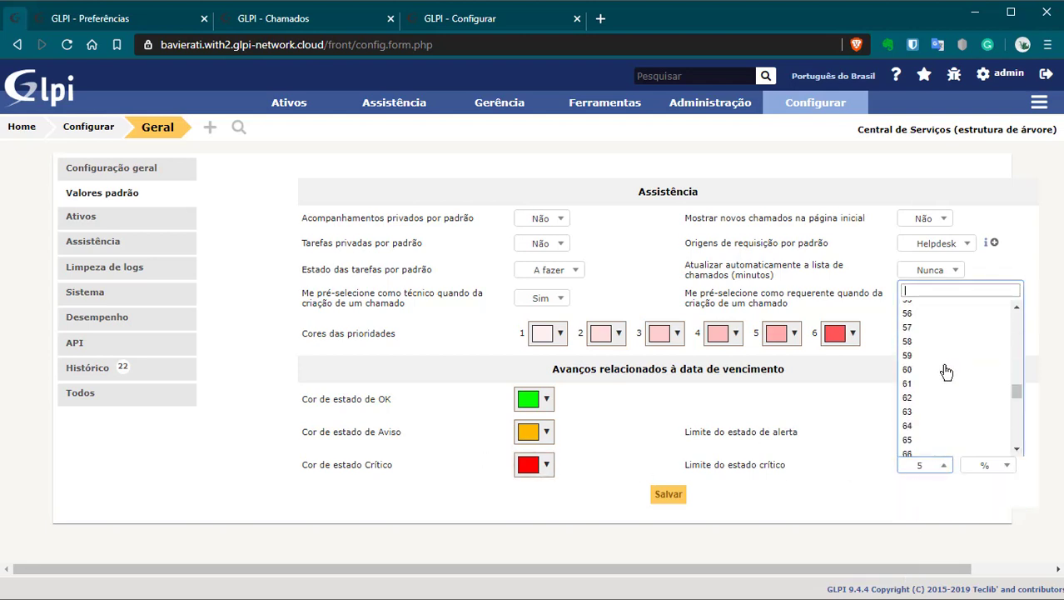
{"action": "left_click", "coordinate": [950, 426]}
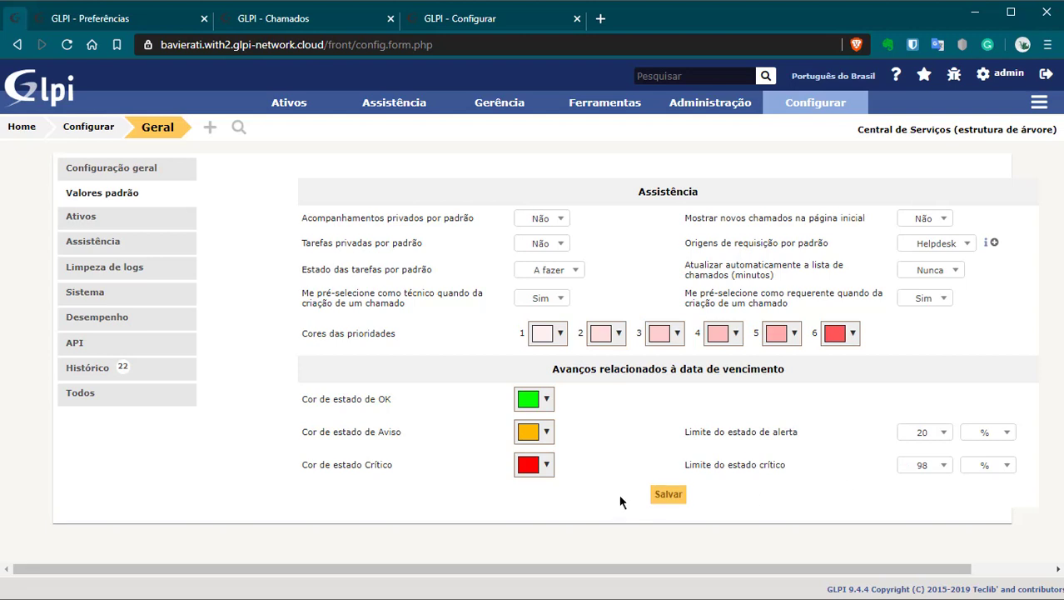
{"action": "left_click", "coordinate": [907, 465]}
{"action": "scroll", "coordinate": [937, 350], "scroll_direction": "up", "scroll_amount": 15}
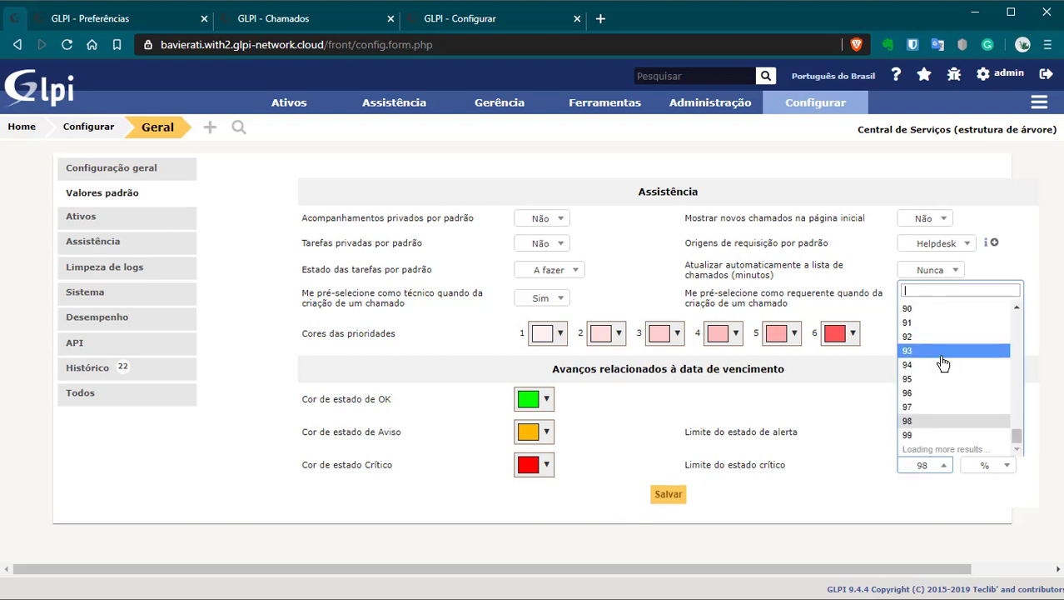
{"action": "scroll", "coordinate": [941, 358], "scroll_direction": "down", "scroll_amount": 5}
{"action": "scroll", "coordinate": [939, 370], "scroll_direction": "up", "scroll_amount": 8}
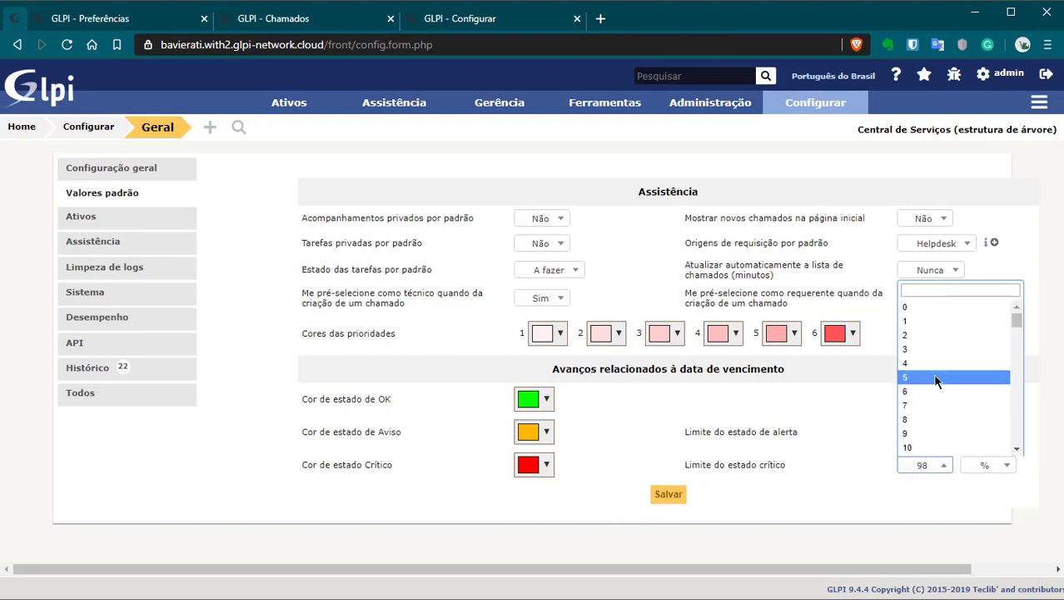
{"action": "left_click", "coordinate": [939, 377]}
{"action": "left_click", "coordinate": [666, 494]}
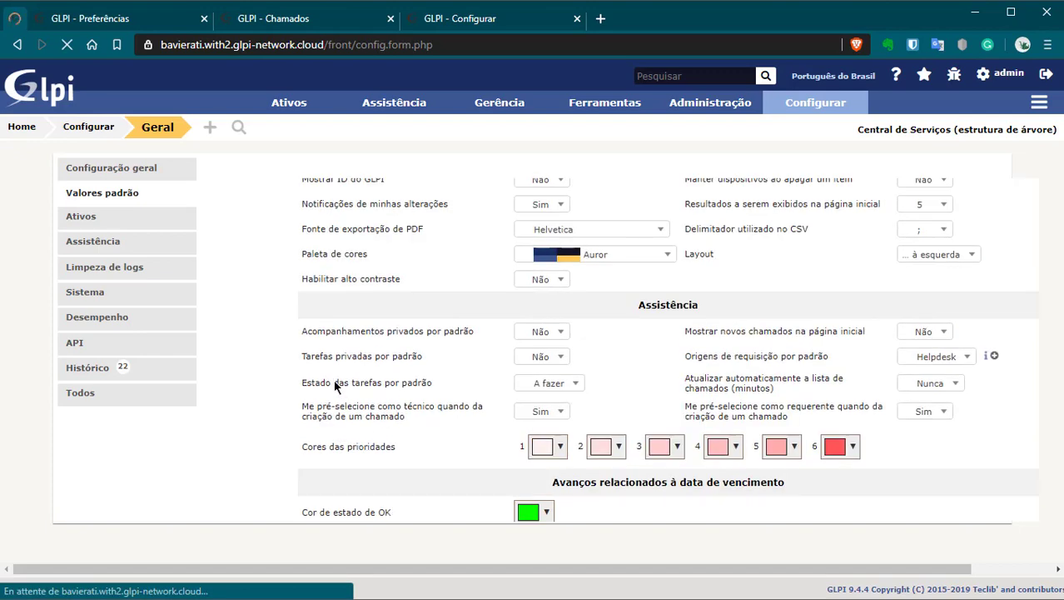
Step: Review the Ativos settings, keeping FUSION as the excluded software category
{"action": "left_click", "coordinate": [119, 224]}
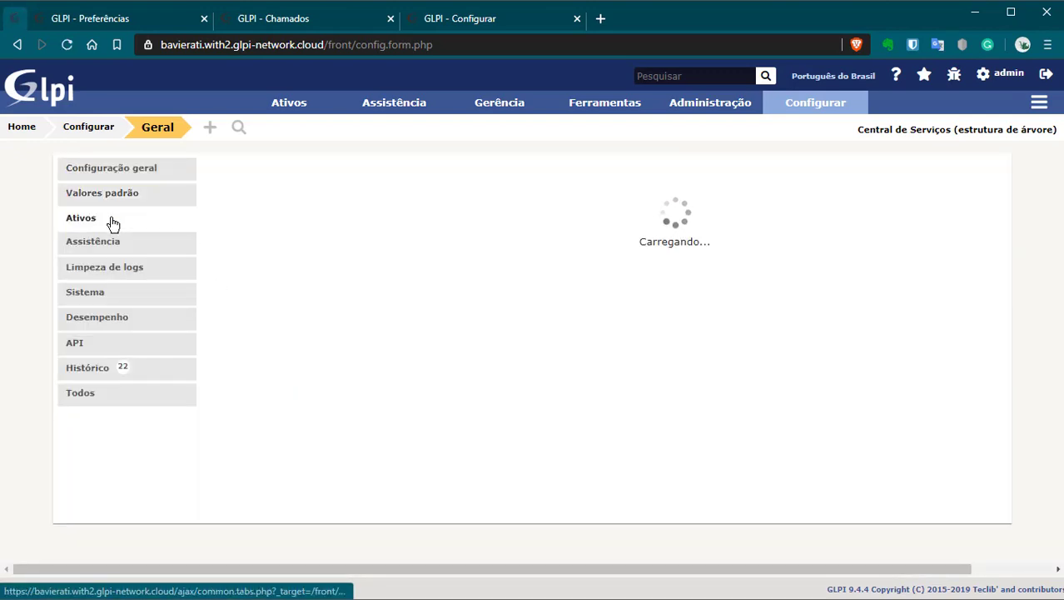
{"action": "scroll", "coordinate": [370, 328], "scroll_direction": "down", "scroll_amount": 1}
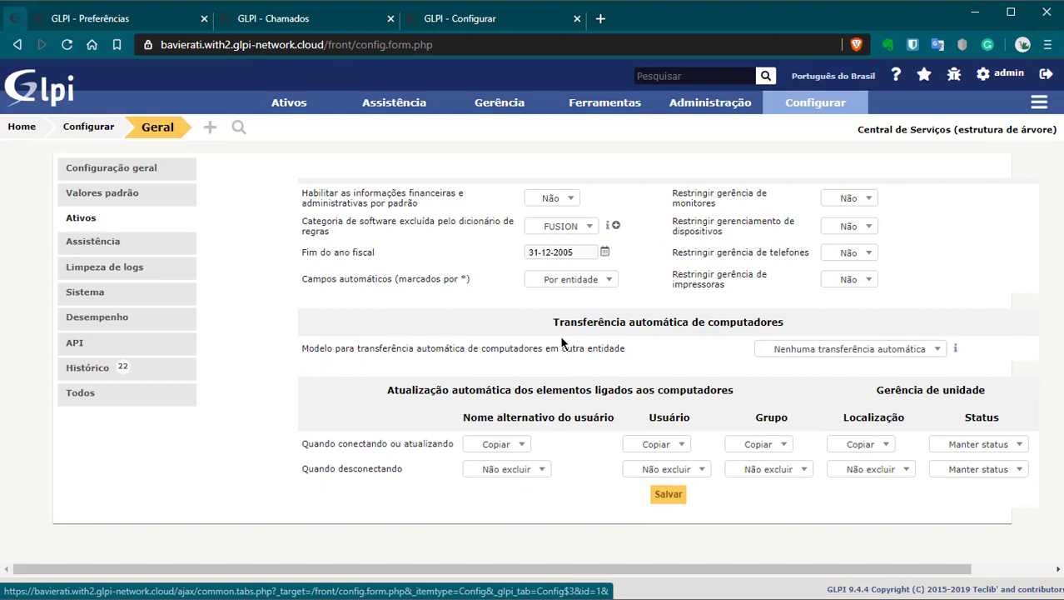
{"action": "left_click", "coordinate": [574, 232]}
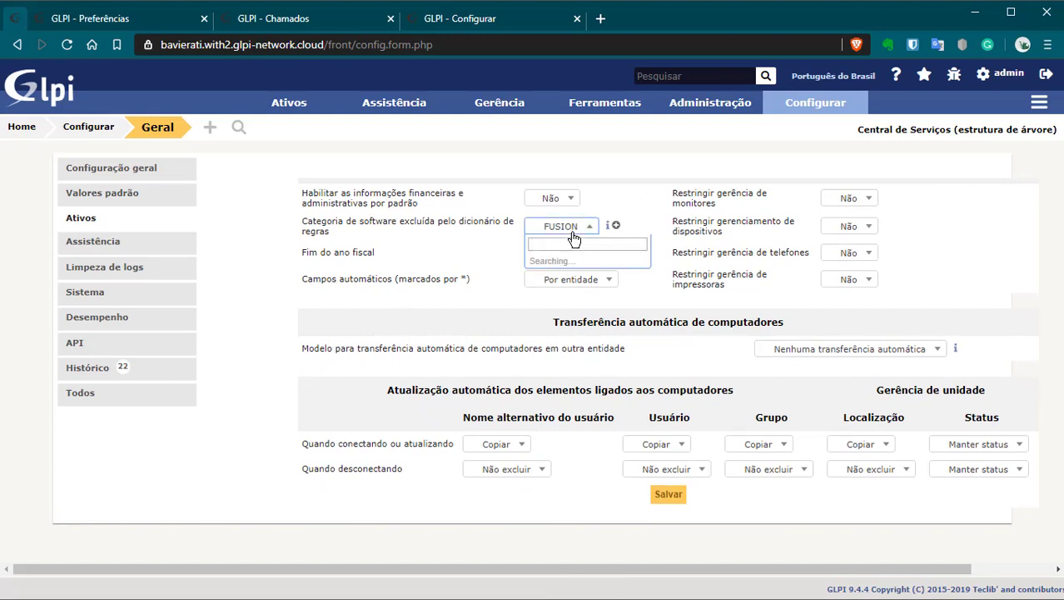
{"action": "left_click", "coordinate": [575, 234]}
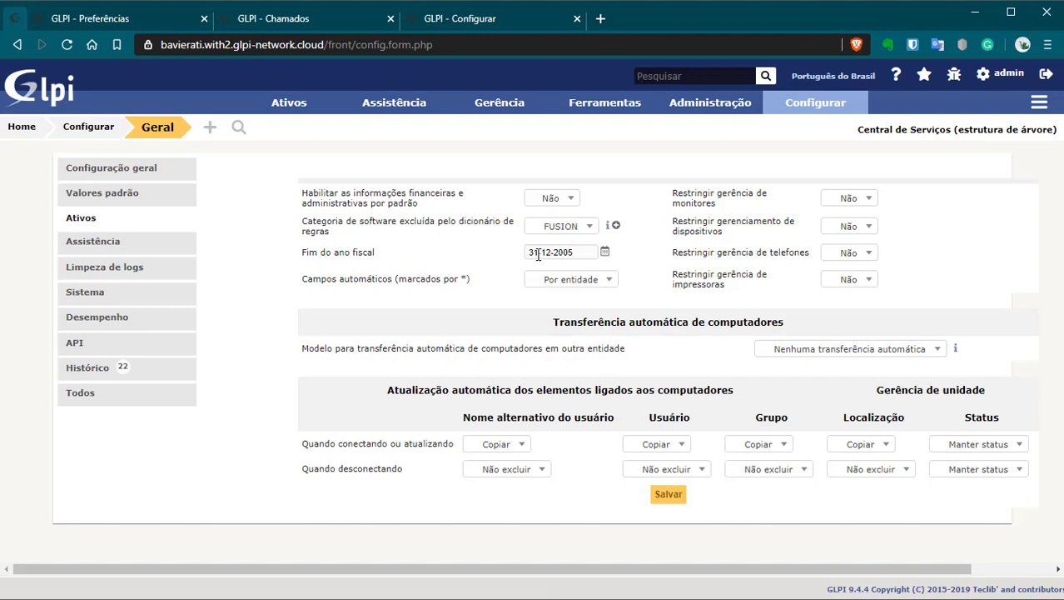
{"action": "left_click", "coordinate": [547, 232]}
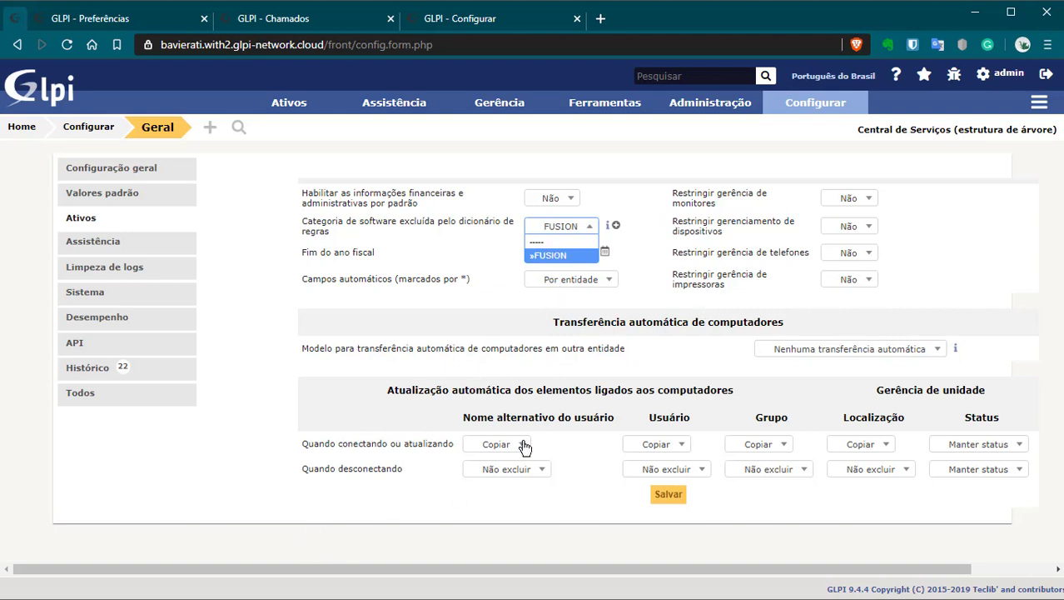
{"action": "left_click", "coordinate": [720, 361]}
Step: Keep Nenhuma transferência automática as the transfer model and move to the Assistência settings
{"action": "left_click_drag", "start_coordinate": [321, 352], "coordinate": [499, 322]}
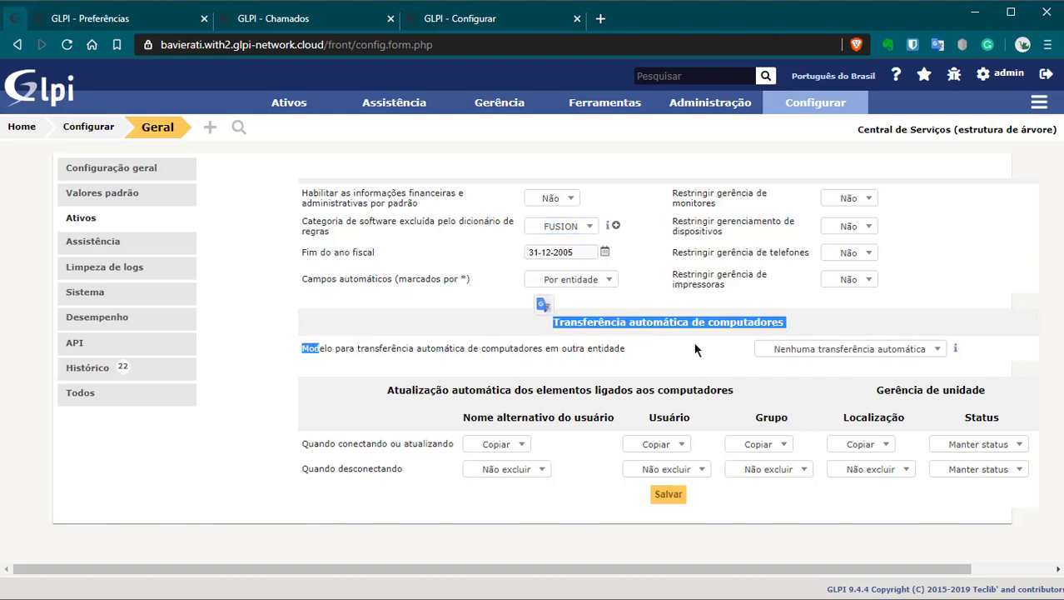
{"action": "left_click", "coordinate": [784, 348]}
{"action": "left_click", "coordinate": [972, 284]}
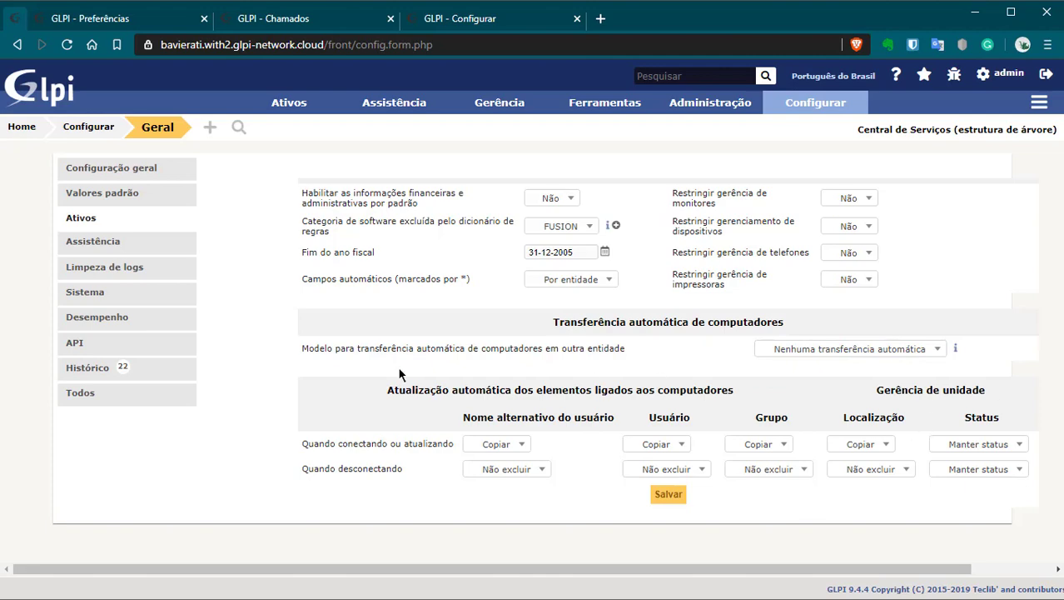
{"action": "left_click", "coordinate": [92, 243]}
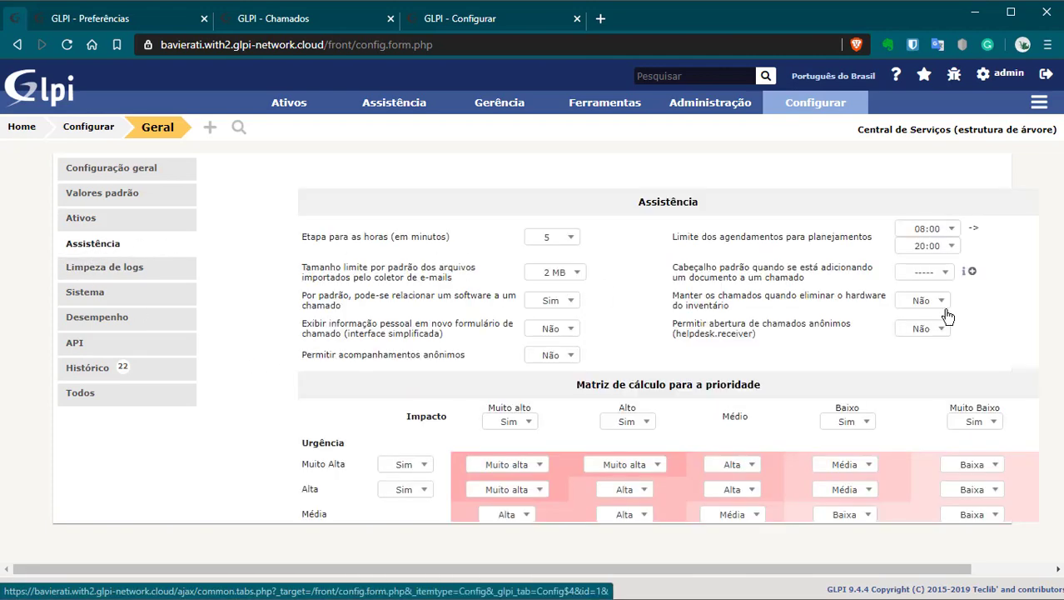
Step: Highlight the Urgência label and the Impacto header row of the priority matrix
{"action": "left_click_drag", "start_coordinate": [769, 566], "coordinate": [818, 569]}
{"action": "scroll", "coordinate": [667, 409], "scroll_direction": "down", "scroll_amount": 2}
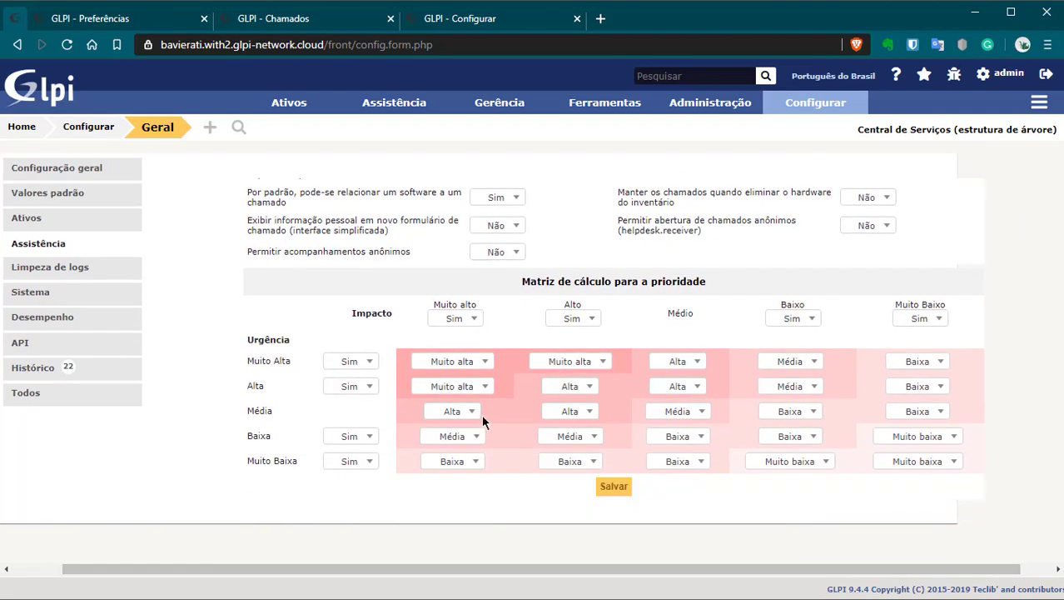
{"action": "double_click", "coordinate": [257, 339]}
{"action": "left_click_drag", "start_coordinate": [354, 313], "coordinate": [385, 314]}
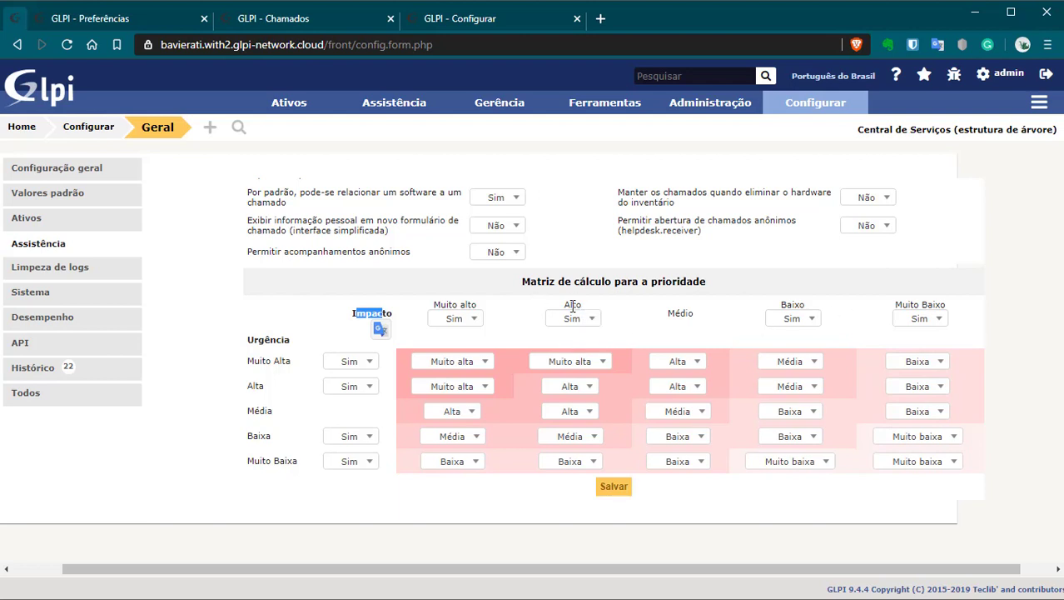
{"action": "left_click_drag", "start_coordinate": [385, 314], "coordinate": [354, 314]}
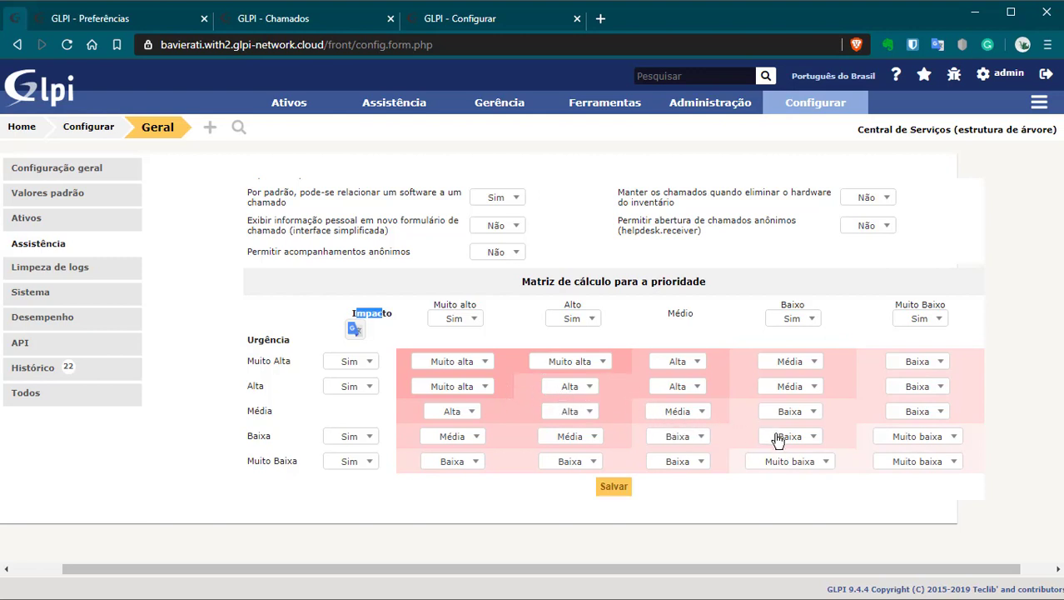
{"action": "left_click", "coordinate": [348, 318]}
{"action": "left_click_drag", "start_coordinate": [351, 318], "coordinate": [938, 321]}
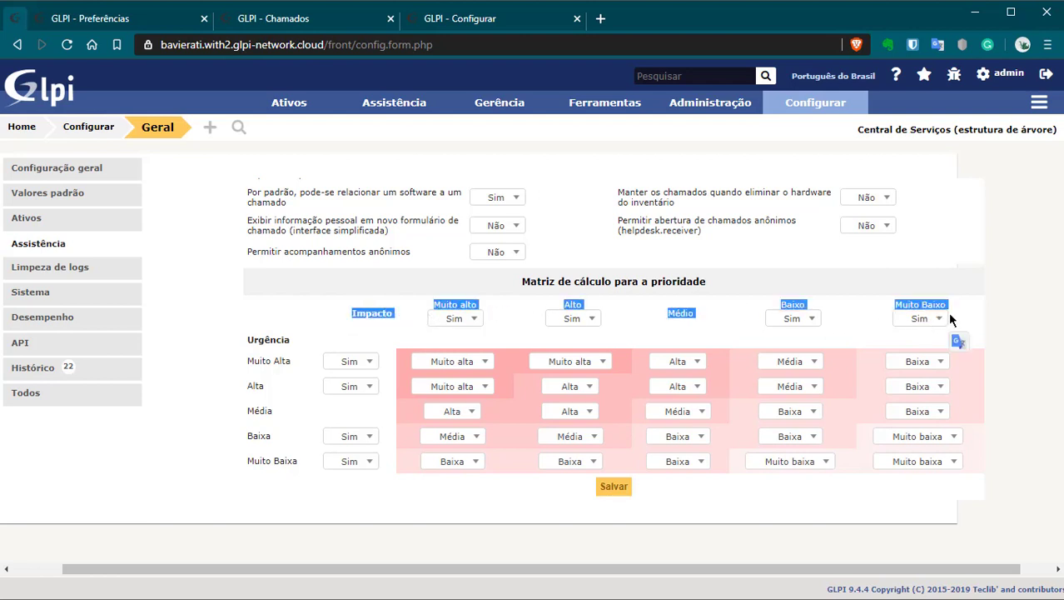
{"action": "left_click_drag", "start_coordinate": [574, 283], "coordinate": [680, 285]}
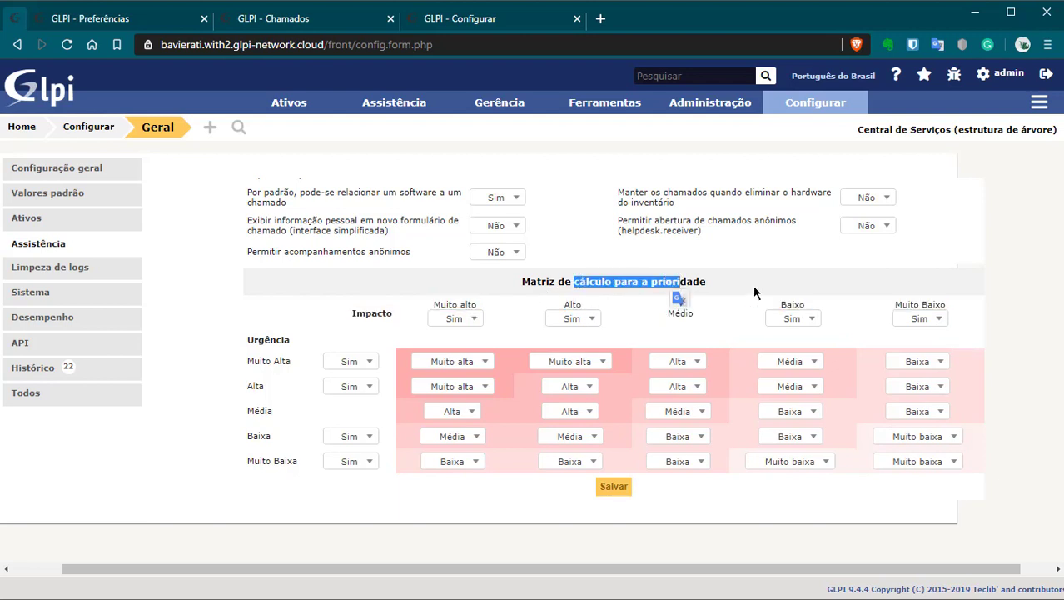
{"action": "left_click", "coordinate": [752, 284]}
{"action": "left_click_drag", "start_coordinate": [342, 319], "coordinate": [483, 317]}
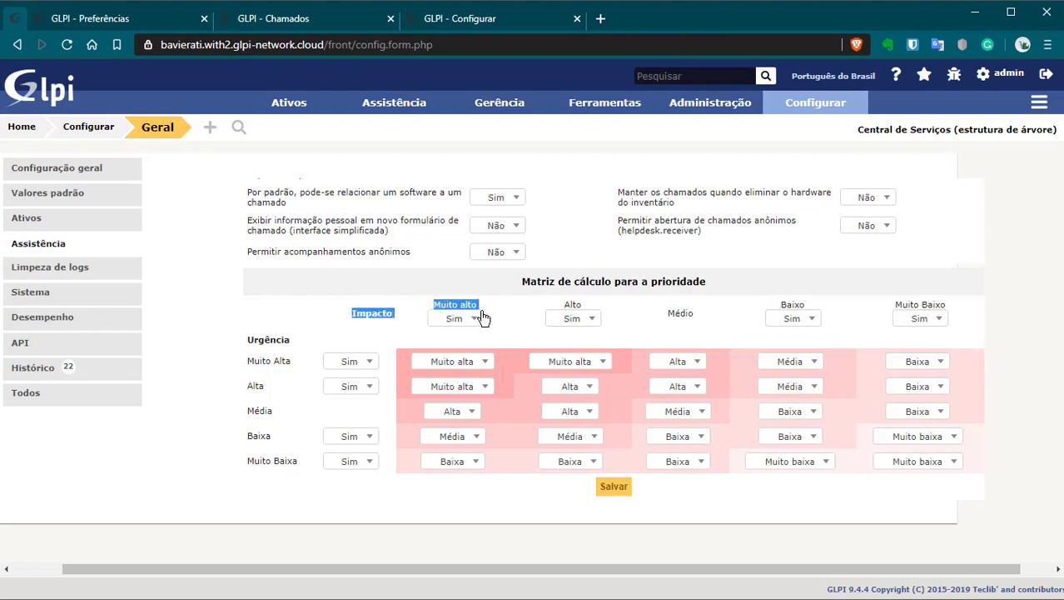
{"action": "left_click_drag", "start_coordinate": [747, 287], "coordinate": [926, 320]}
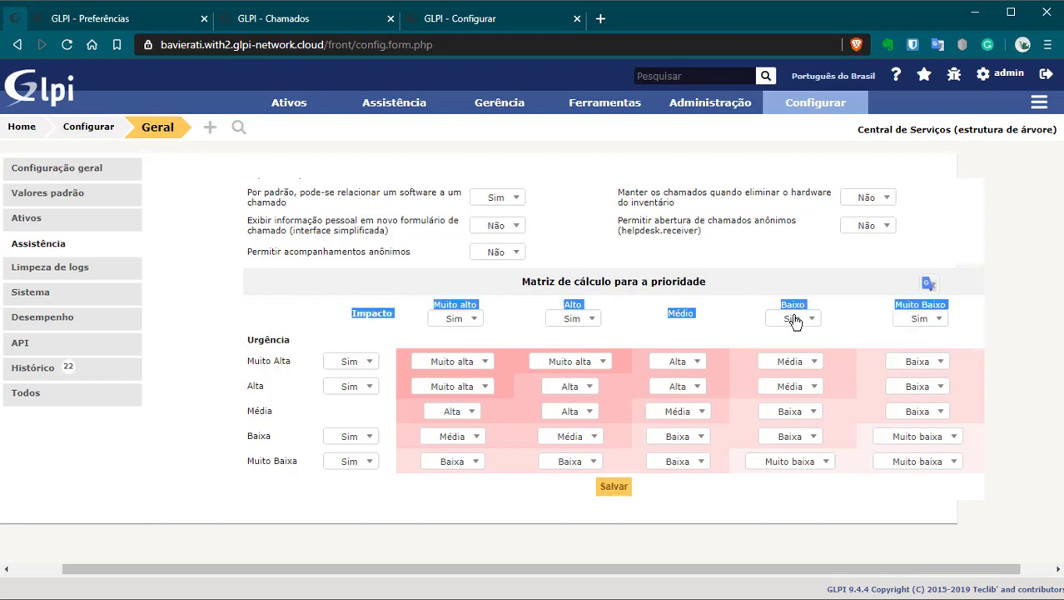
Step: Set the Muito alto impact level to Não and save the assistance settings
{"action": "left_click", "coordinate": [468, 324]}
{"action": "left_click", "coordinate": [446, 335]}
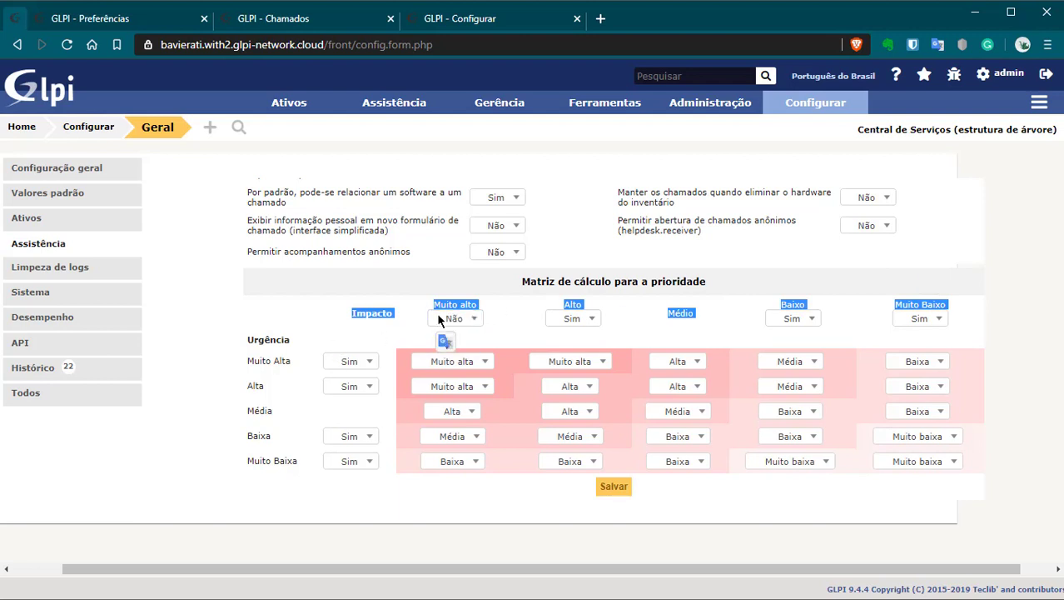
{"action": "left_click", "coordinate": [455, 308]}
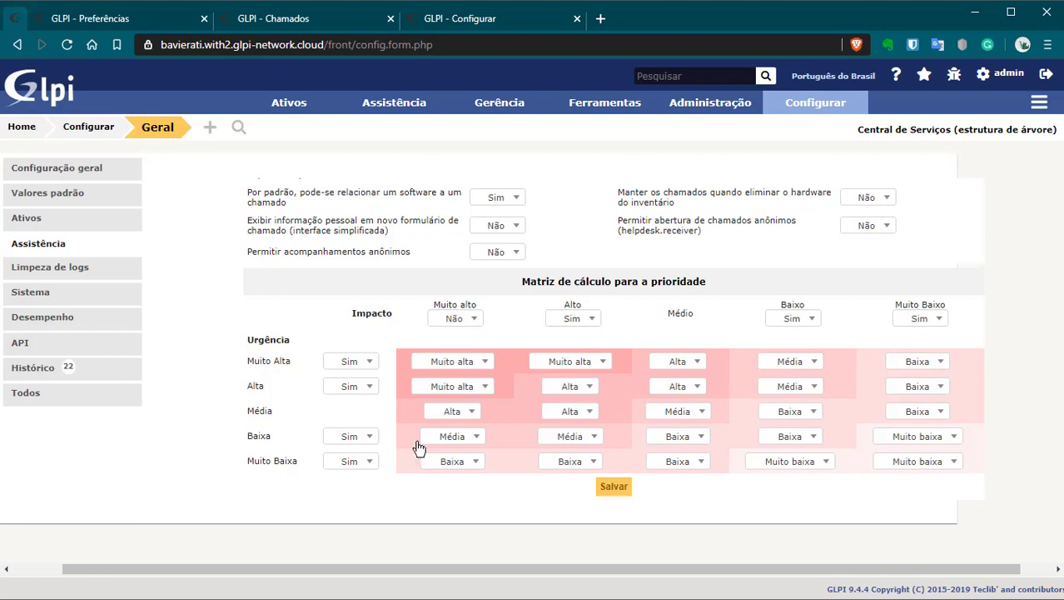
{"action": "left_click", "coordinate": [614, 486]}
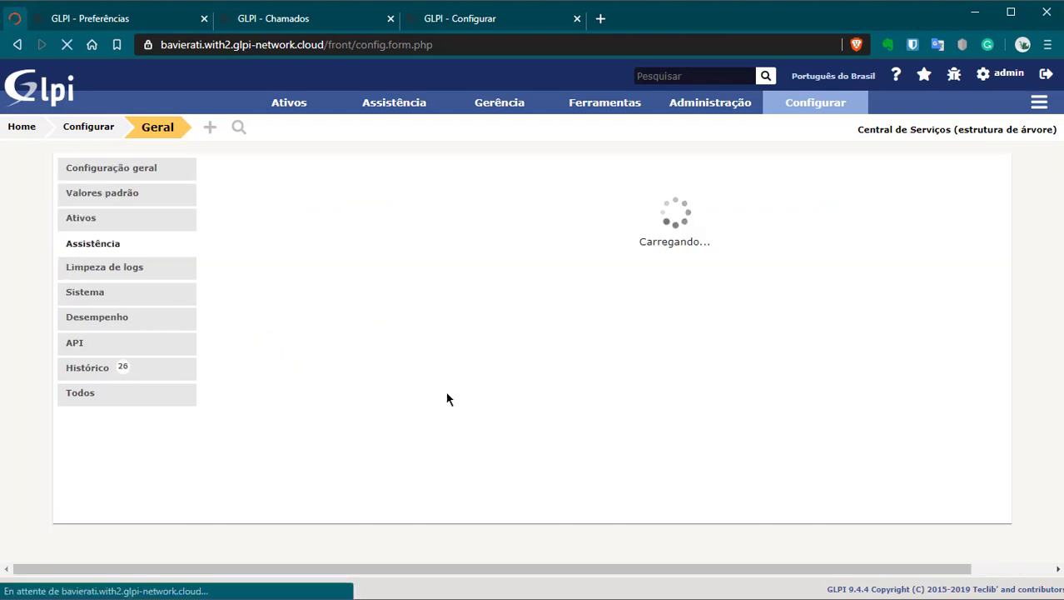
Step: Set the Muito alto impact level back to Sim and save
{"action": "scroll", "coordinate": [493, 432], "scroll_direction": "down", "scroll_amount": 1}
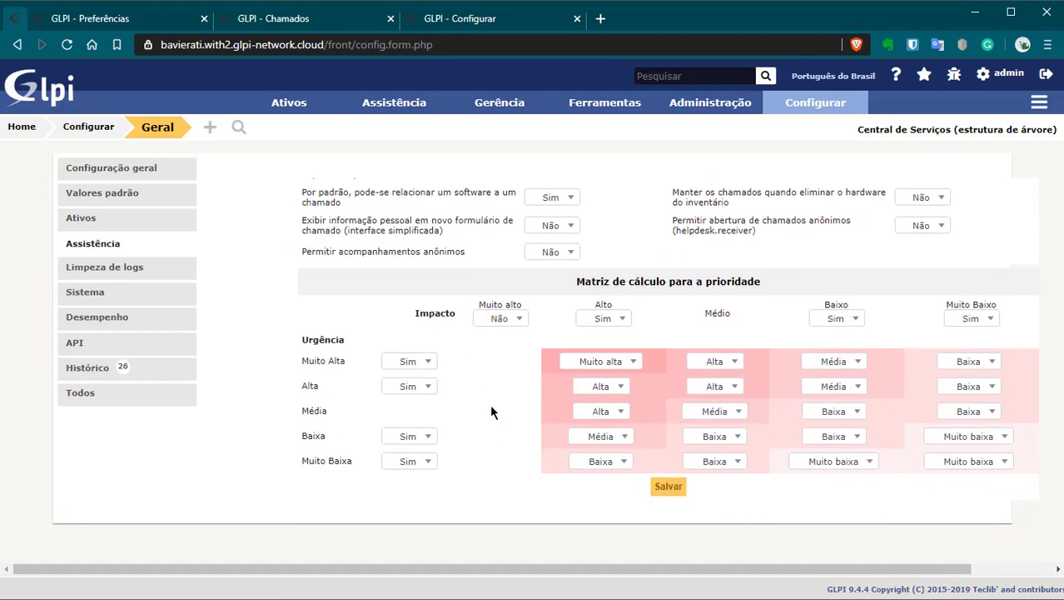
{"action": "left_click", "coordinate": [498, 319]}
{"action": "left_click", "coordinate": [496, 348]}
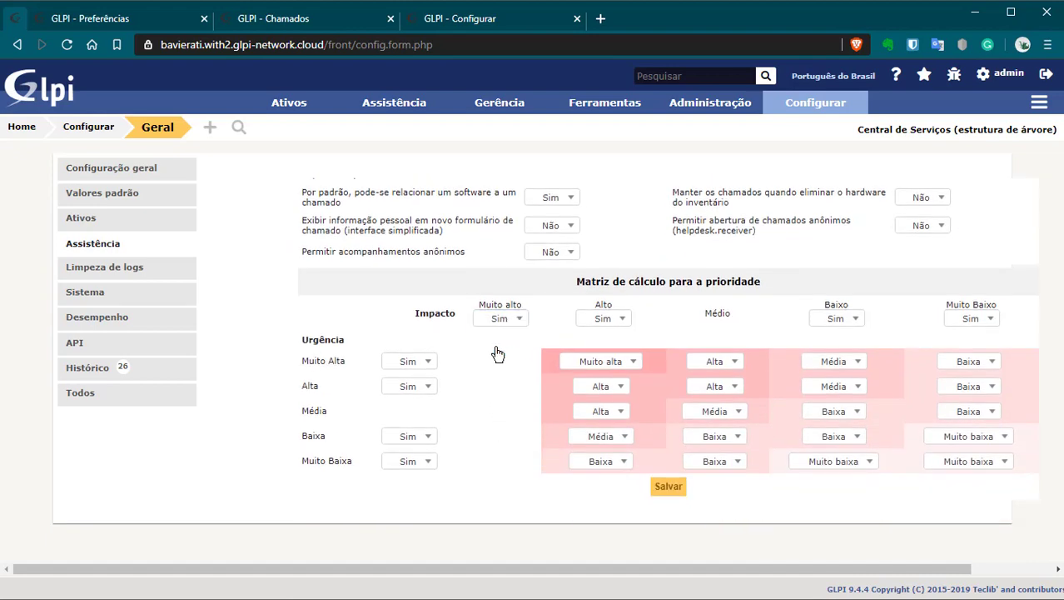
{"action": "left_click", "coordinate": [669, 487]}
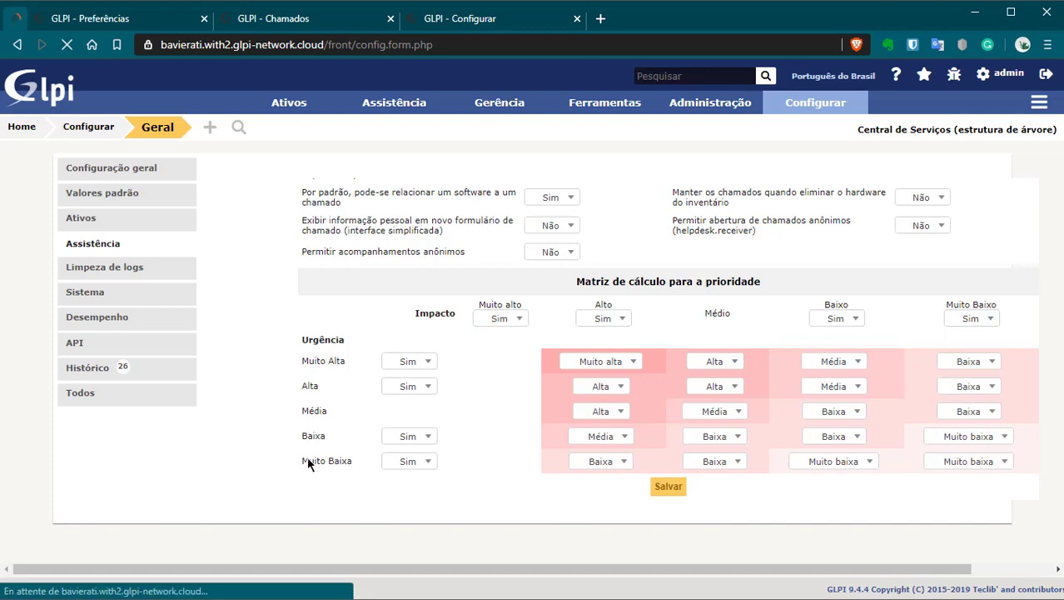
Step: Highlight the impact header row and urgency row labels of the priority matrix
{"action": "scroll", "coordinate": [293, 475], "scroll_direction": "down", "scroll_amount": 2}
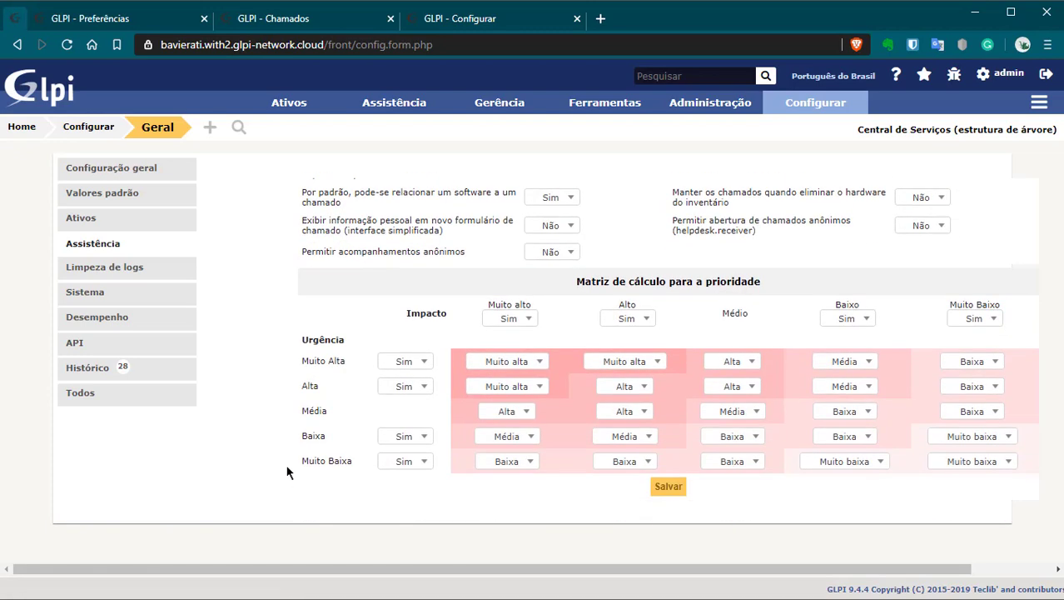
{"action": "left_click_drag", "start_coordinate": [974, 305], "coordinate": [1015, 313]}
{"action": "left_click_drag", "start_coordinate": [854, 304], "coordinate": [421, 315]}
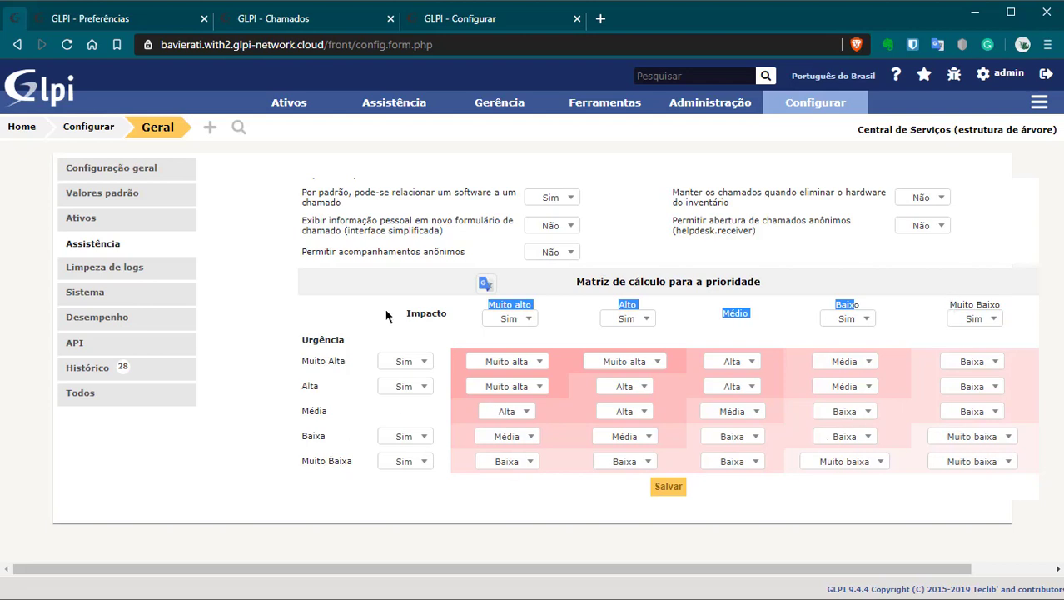
{"action": "left_click_drag", "start_coordinate": [399, 312], "coordinate": [1022, 315]}
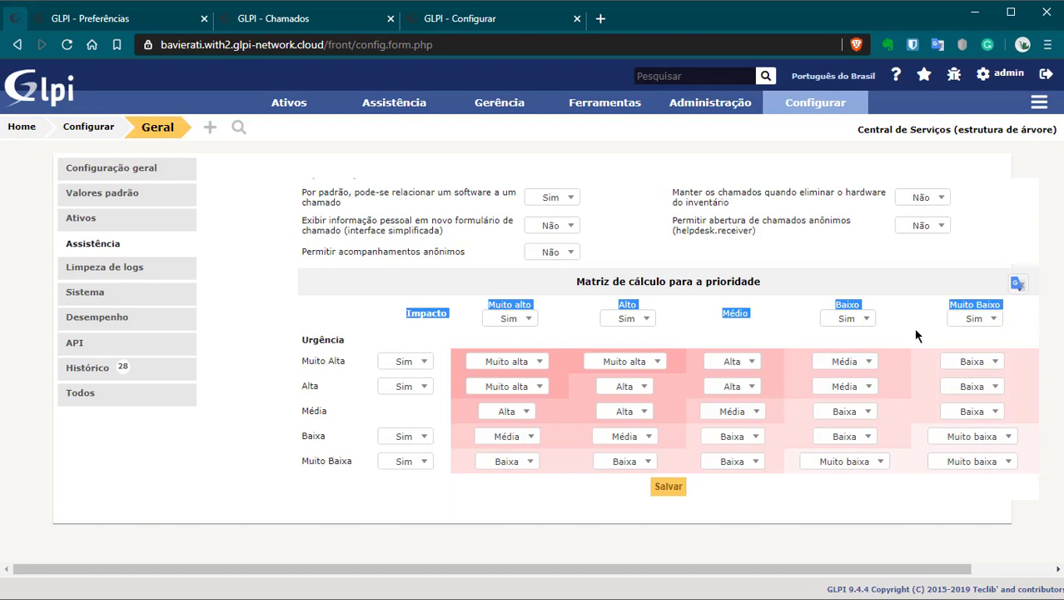
{"action": "left_click_drag", "start_coordinate": [313, 340], "coordinate": [326, 457]}
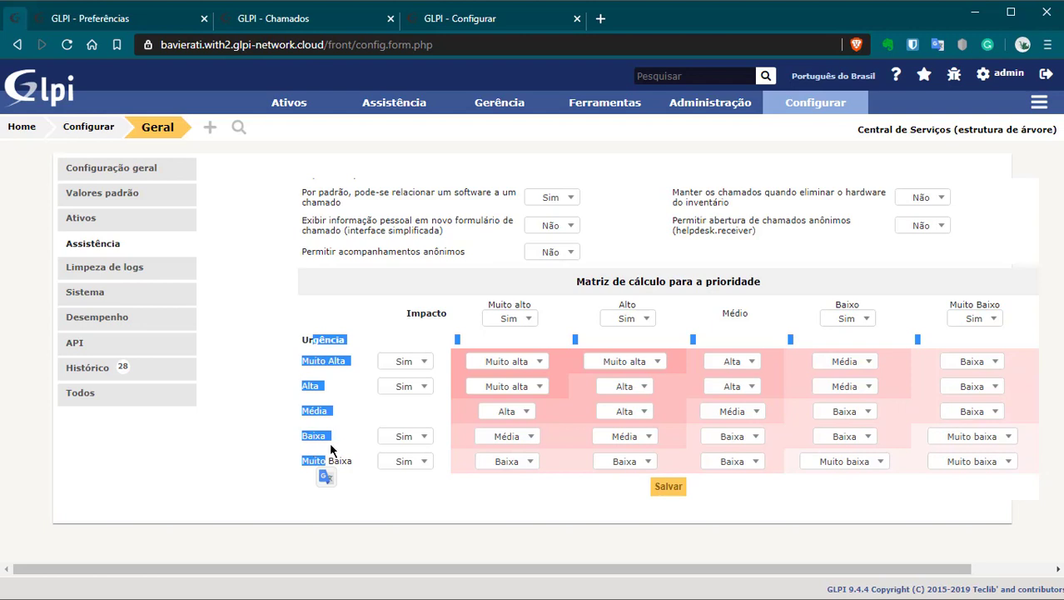
{"action": "left_click", "coordinate": [371, 516]}
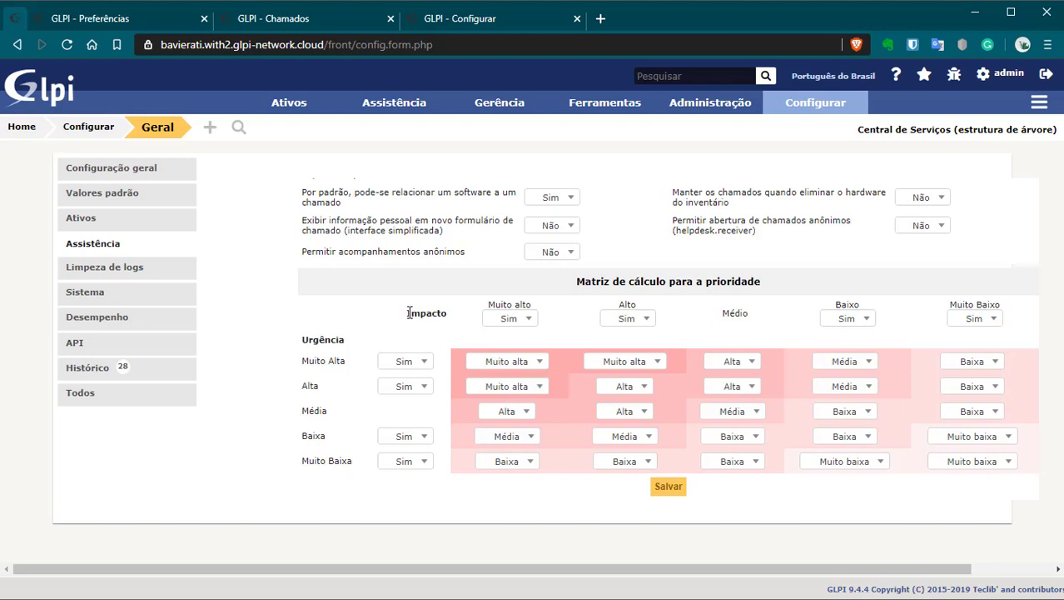
{"action": "left_click_drag", "start_coordinate": [409, 312], "coordinate": [449, 313]}
{"action": "left_click_drag", "start_coordinate": [315, 340], "coordinate": [375, 338]}
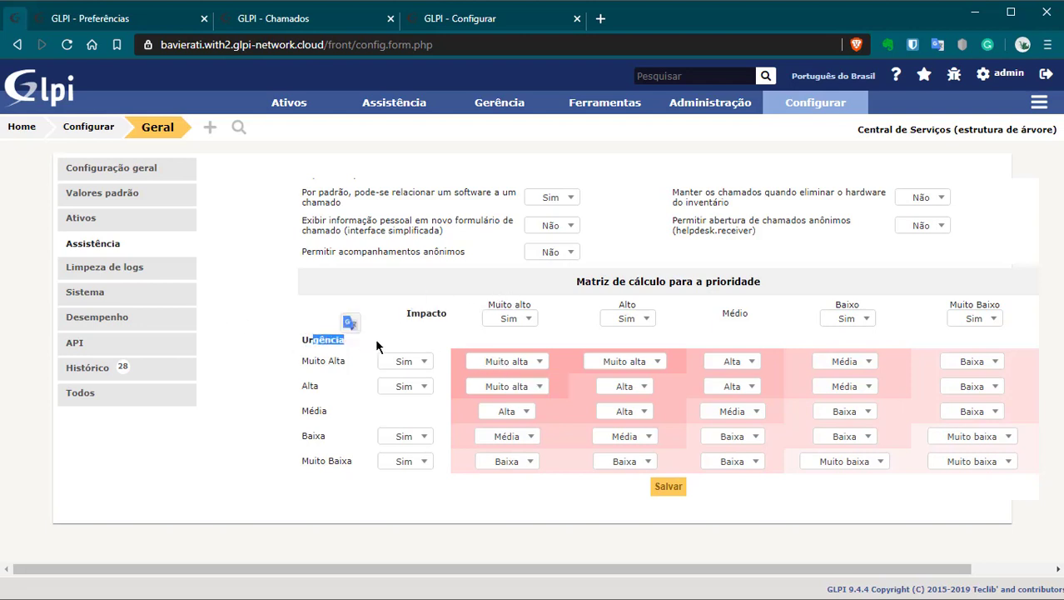
Step: Change the Muito Alta urgency / Muito alto impact priority to Muito baixa and save
{"action": "left_click", "coordinate": [502, 361]}
{"action": "left_click", "coordinate": [509, 433]}
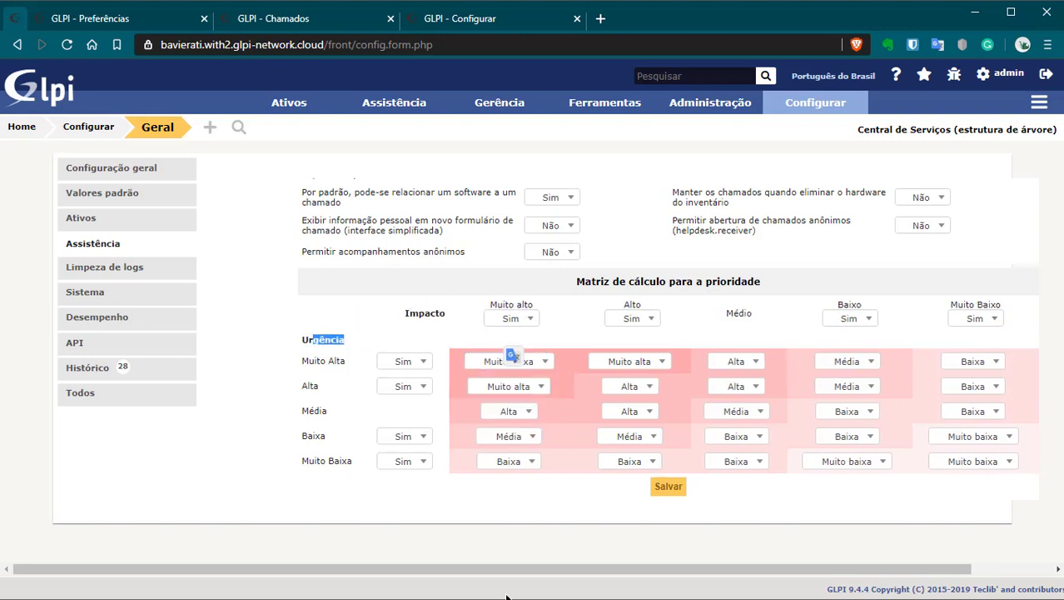
{"action": "left_click", "coordinate": [488, 533]}
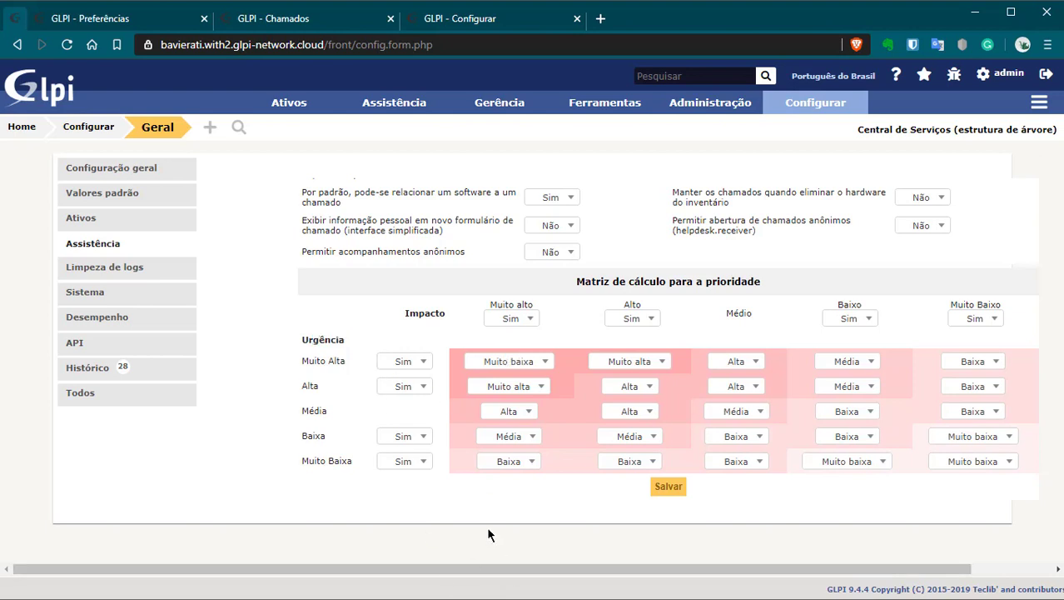
{"action": "left_click", "coordinate": [672, 495]}
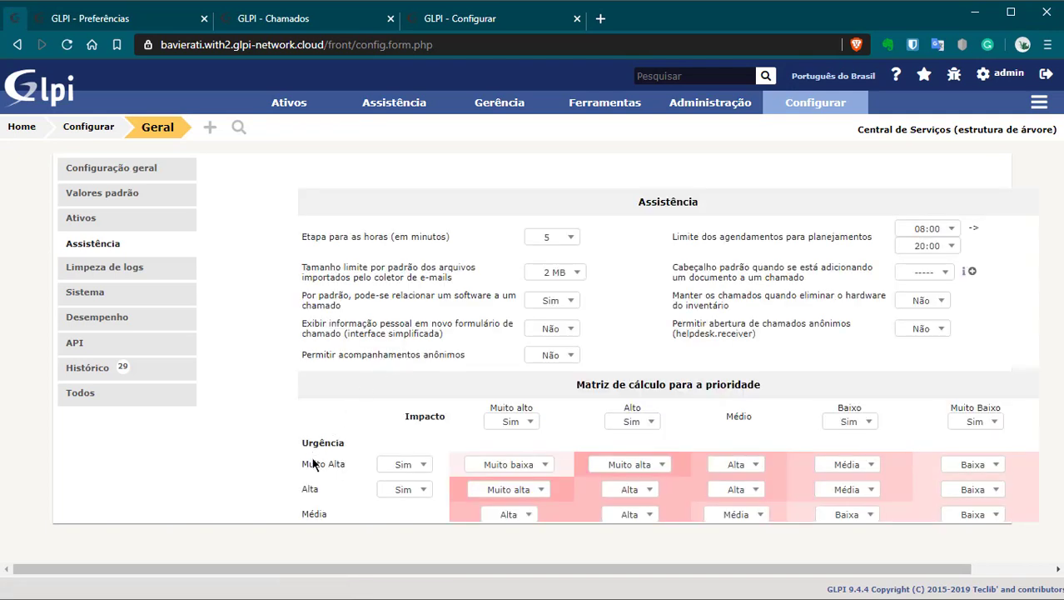
Step: Restore the Muito Alta / Muito alto priority to Muito alta and save
{"action": "scroll", "coordinate": [314, 464], "scroll_direction": "down", "scroll_amount": 3}
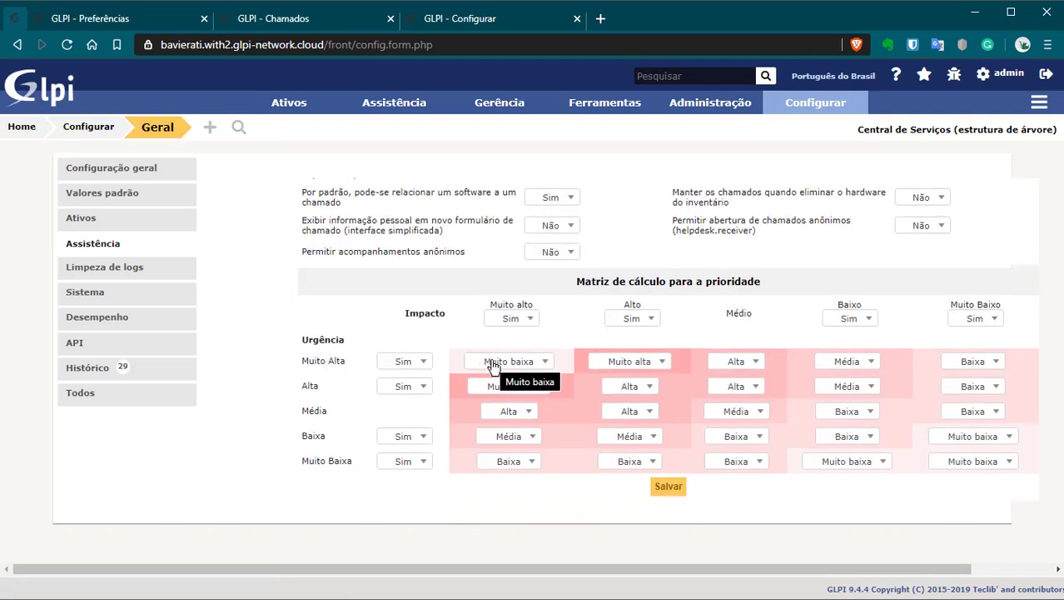
{"action": "left_click", "coordinate": [492, 362]}
{"action": "left_click", "coordinate": [498, 372]}
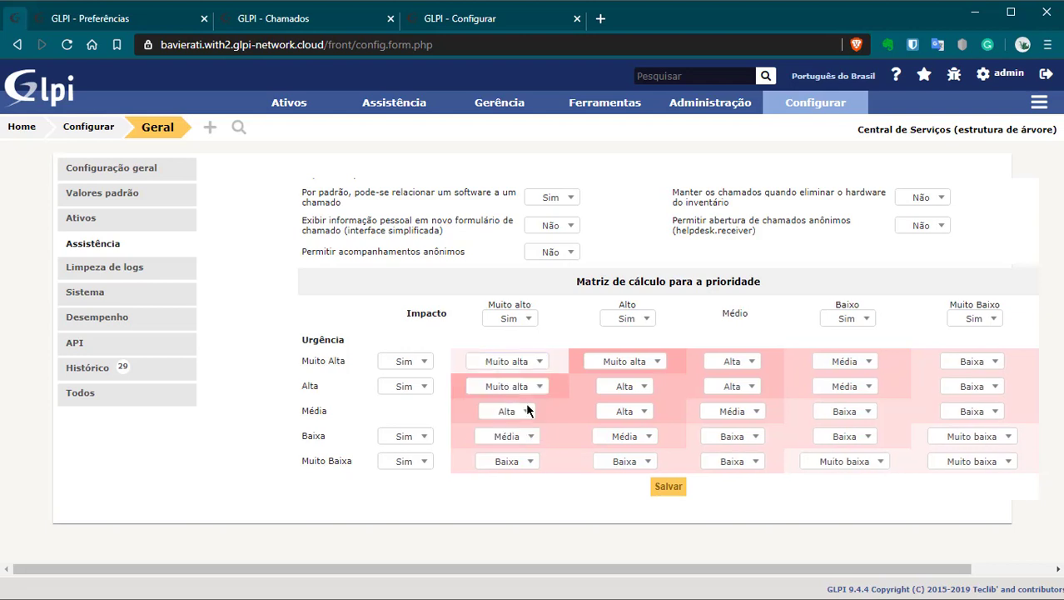
{"action": "left_click", "coordinate": [668, 489]}
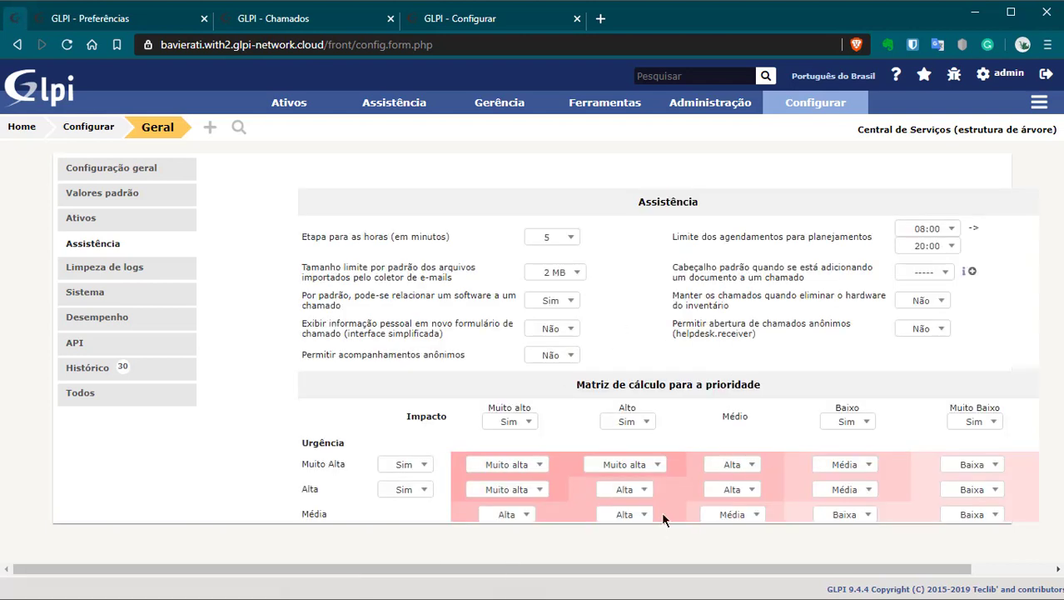
{"action": "scroll", "coordinate": [569, 412], "scroll_direction": "down", "scroll_amount": 3}
{"action": "scroll", "coordinate": [741, 482], "scroll_direction": "up", "scroll_amount": 3}
Step: Review the Assistência default document header and anonymous ticket opening, leaving both unchanged
{"action": "double_click", "coordinate": [648, 201]}
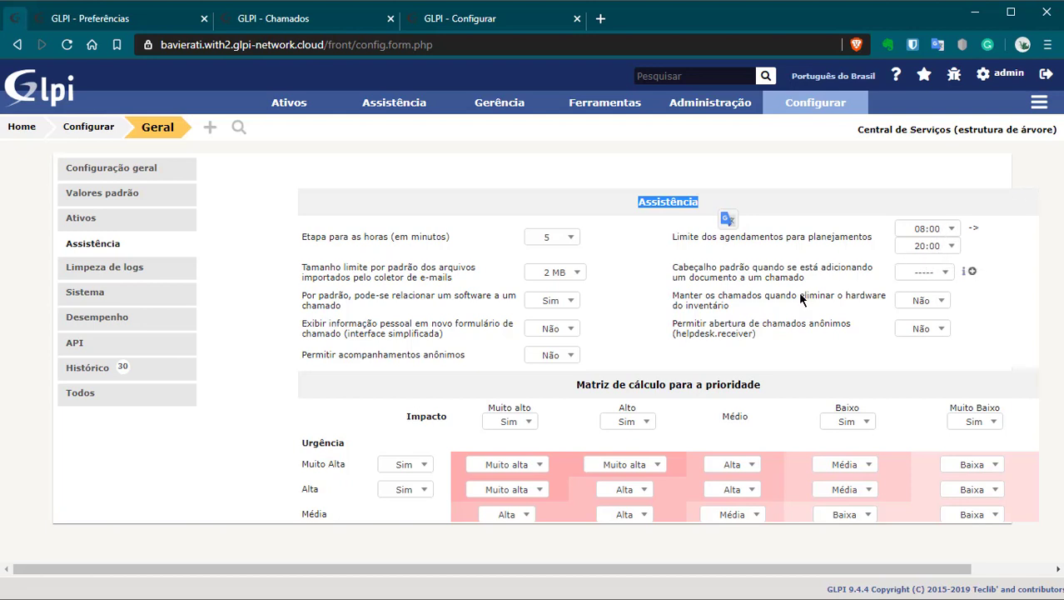
{"action": "left_click", "coordinate": [935, 274]}
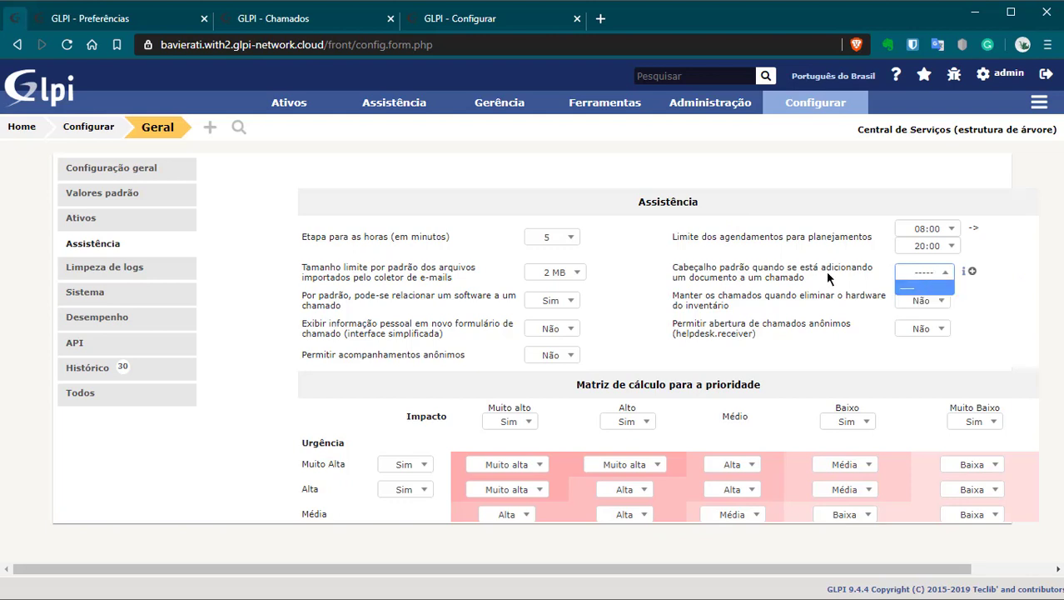
{"action": "left_click", "coordinate": [1000, 303]}
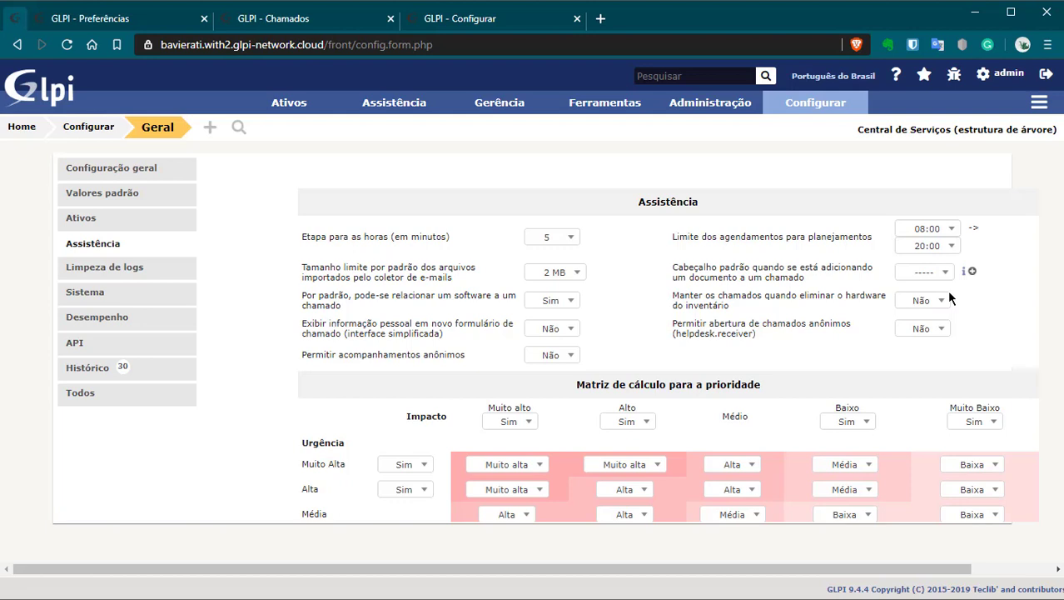
{"action": "left_click_drag", "start_coordinate": [677, 324], "coordinate": [848, 325]}
{"action": "left_click", "coordinate": [921, 329]}
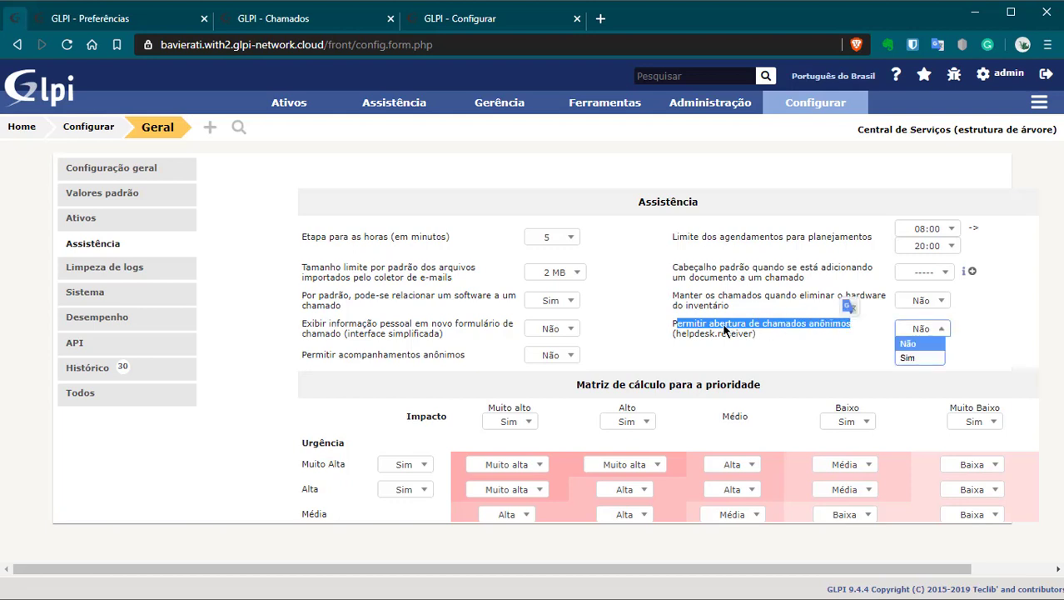
{"action": "left_click", "coordinate": [1000, 335]}
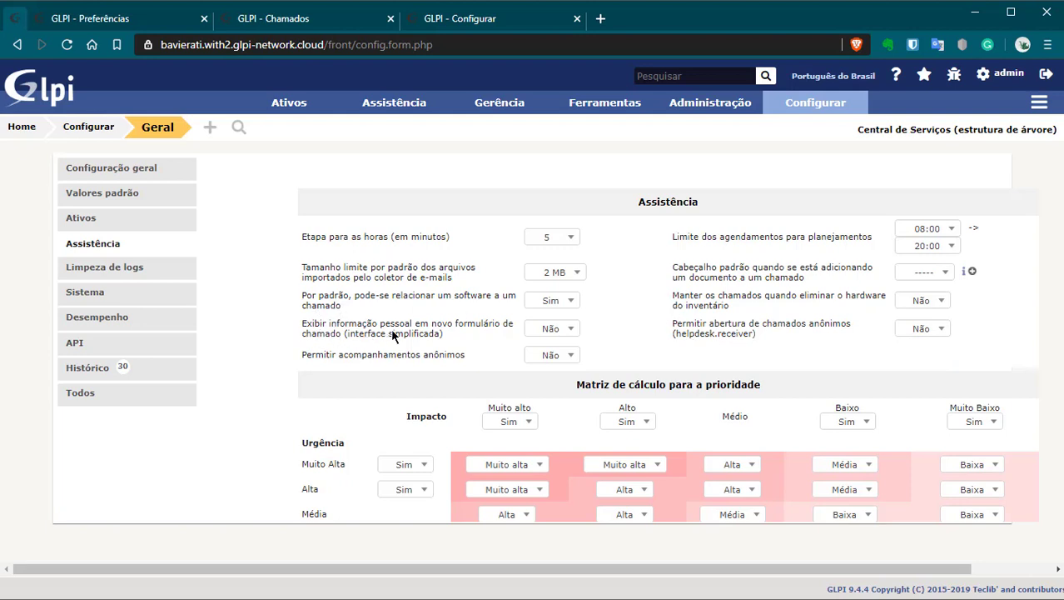
Step: Check the mail collector attachment size limit, keeping it at 2 MB
{"action": "left_click_drag", "start_coordinate": [320, 325], "coordinate": [459, 344]}
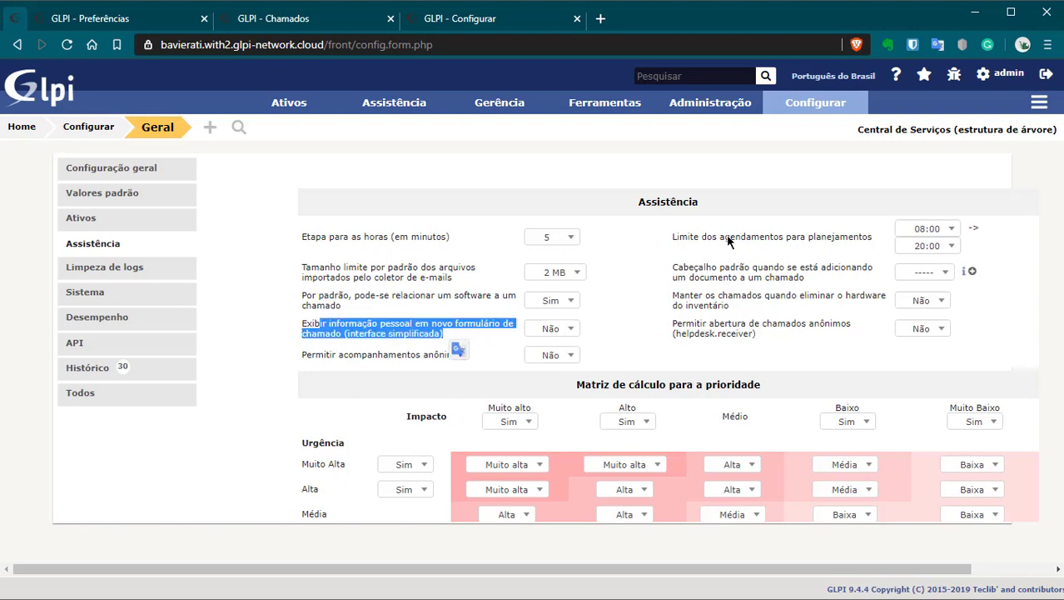
{"action": "mouse_move", "coordinate": [714, 103]}
{"action": "left_click", "coordinate": [288, 379]}
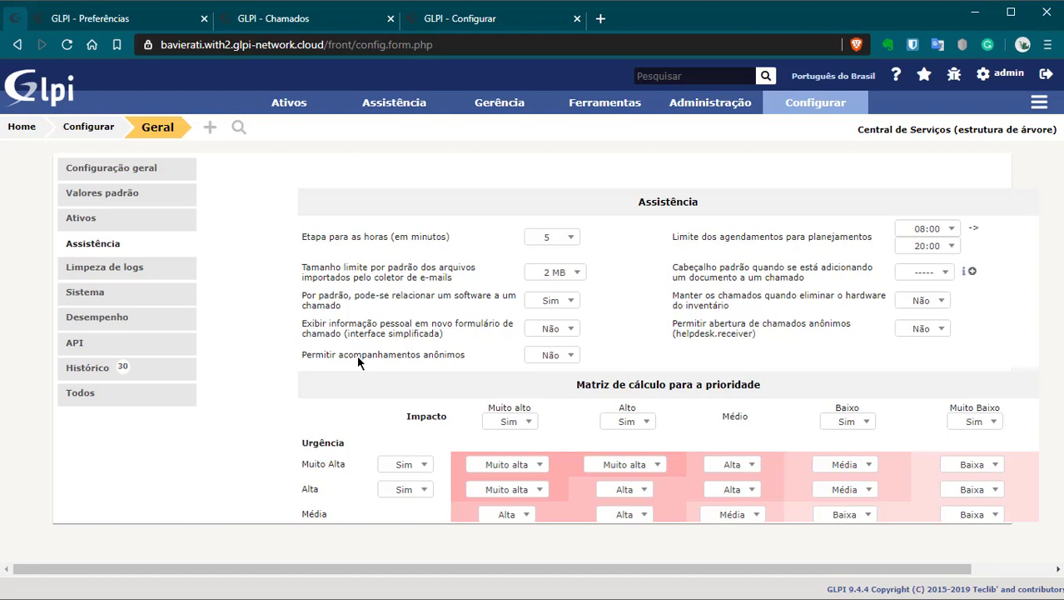
{"action": "left_click", "coordinate": [552, 271]}
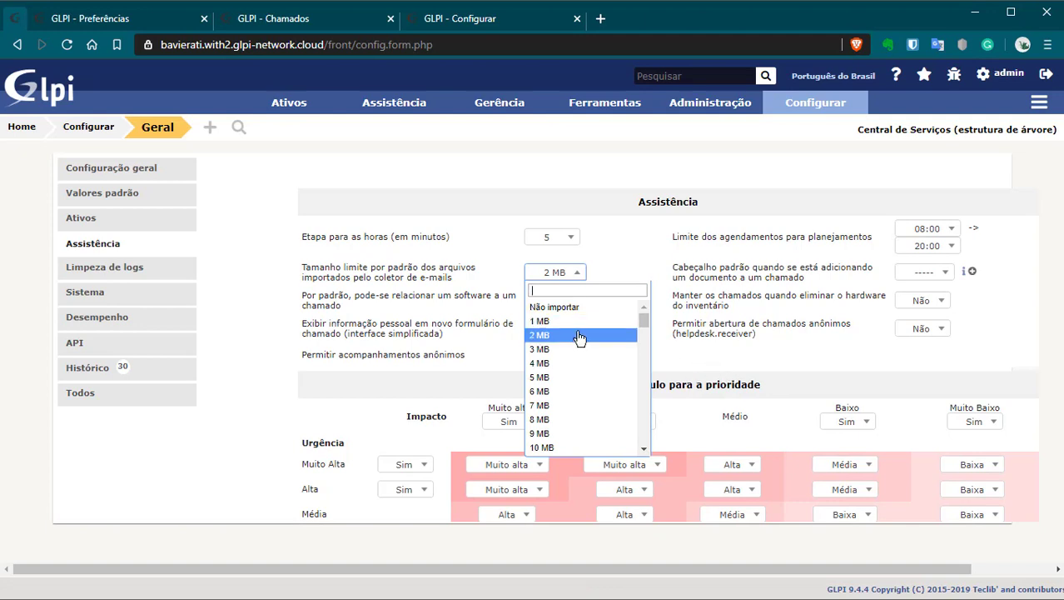
{"action": "scroll", "coordinate": [568, 391], "scroll_direction": "down", "scroll_amount": 15}
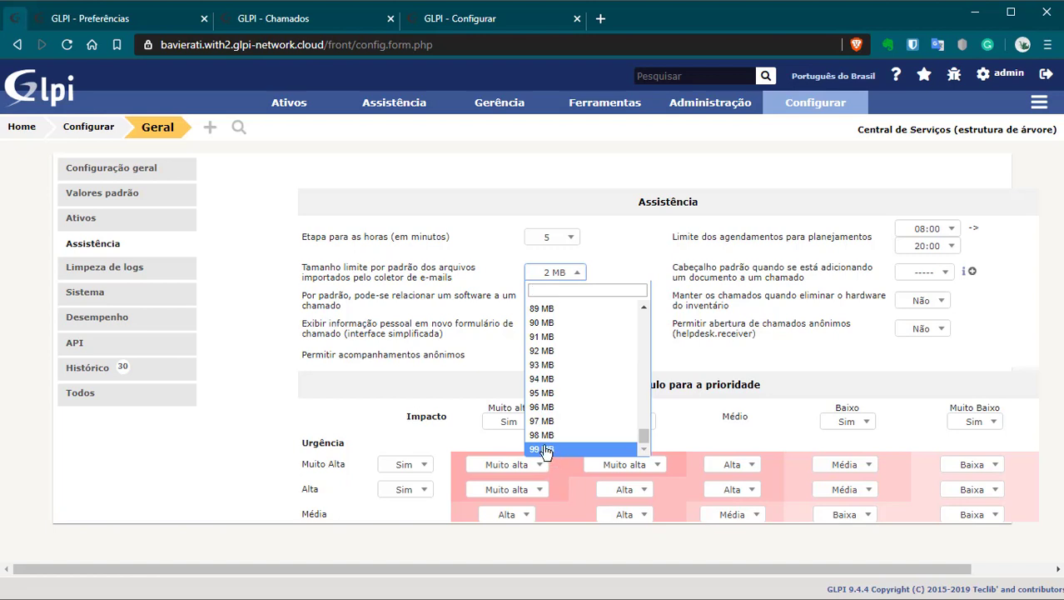
{"action": "scroll", "coordinate": [561, 364], "scroll_direction": "up", "scroll_amount": 10}
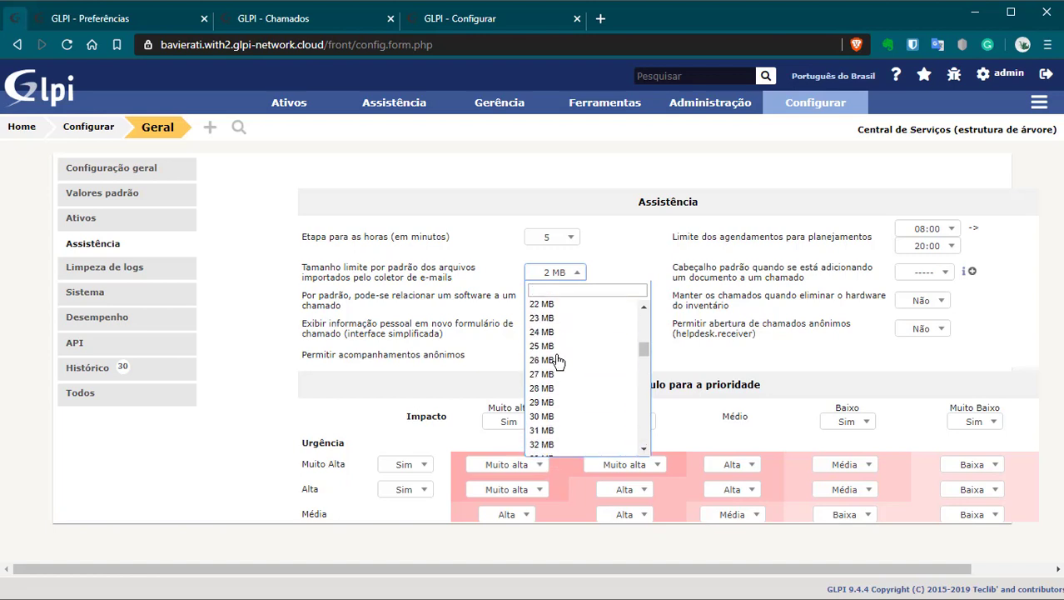
{"action": "scroll", "coordinate": [583, 333], "scroll_direction": "down", "scroll_amount": 5}
{"action": "scroll", "coordinate": [583, 429], "scroll_direction": "down", "scroll_amount": 2}
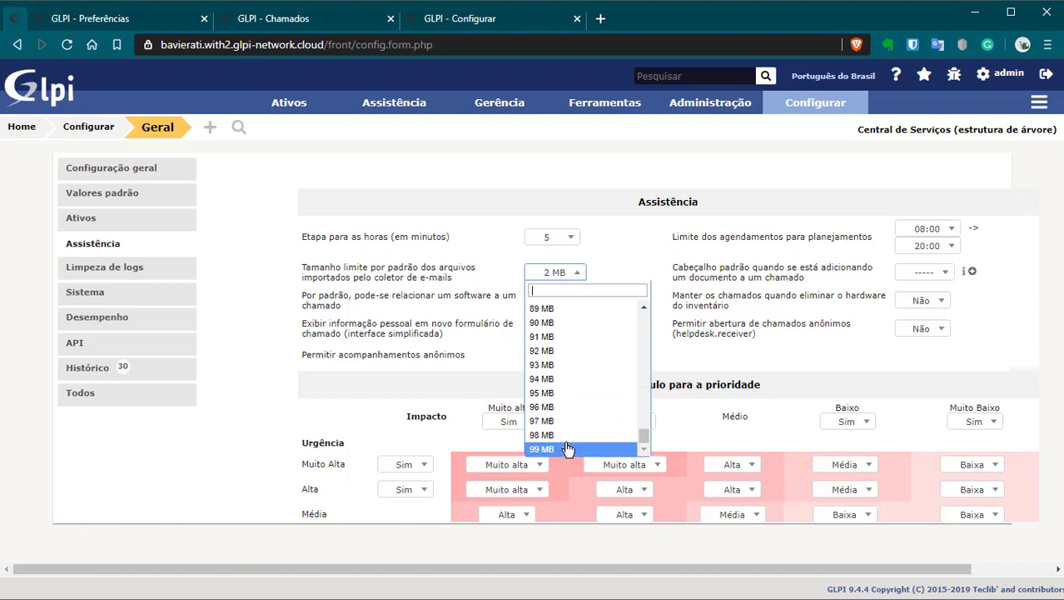
{"action": "left_click", "coordinate": [753, 275]}
{"action": "left_click", "coordinate": [709, 185]}
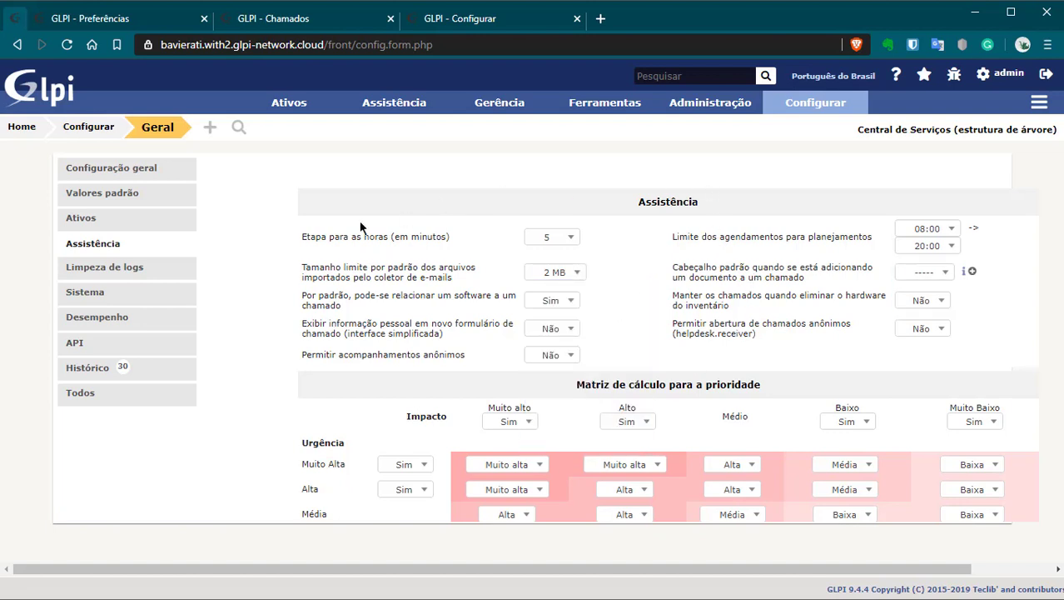
Step: Open the Sistema settings and scroll through the server information
{"action": "left_click", "coordinate": [112, 292]}
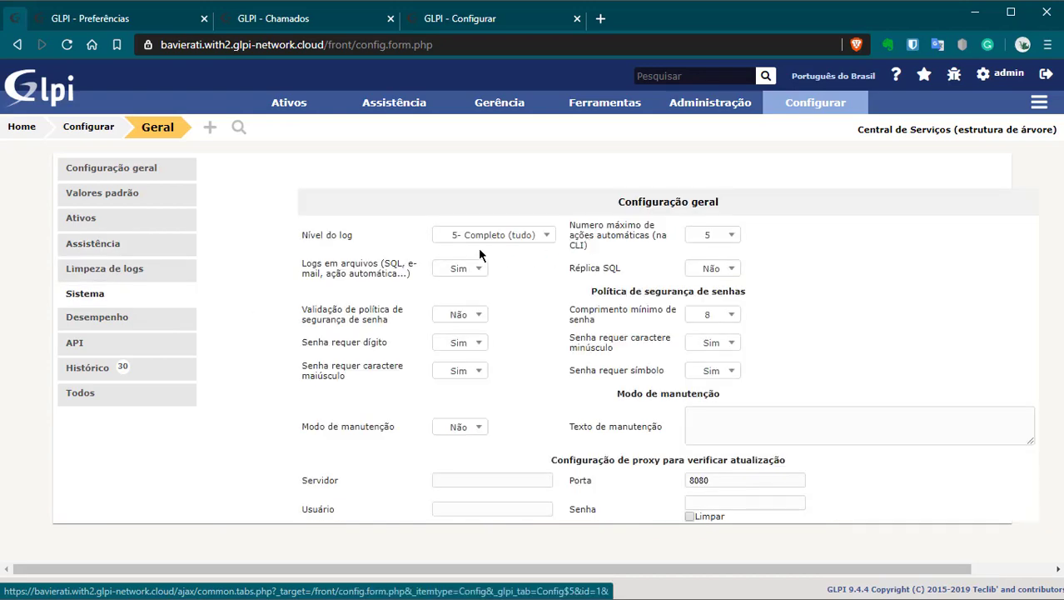
{"action": "scroll", "coordinate": [298, 251], "scroll_direction": "down", "scroll_amount": 10}
{"action": "scroll", "coordinate": [476, 377], "scroll_direction": "down", "scroll_amount": 8}
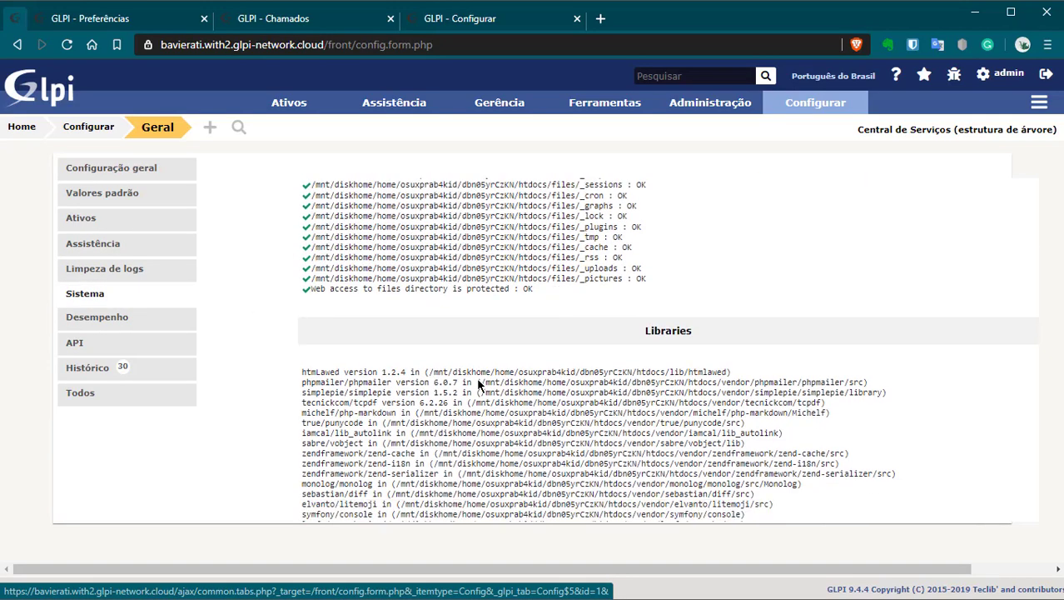
{"action": "scroll", "coordinate": [455, 374], "scroll_direction": "up", "scroll_amount": 7}
{"action": "scroll", "coordinate": [611, 299], "scroll_direction": "down", "scroll_amount": 5}
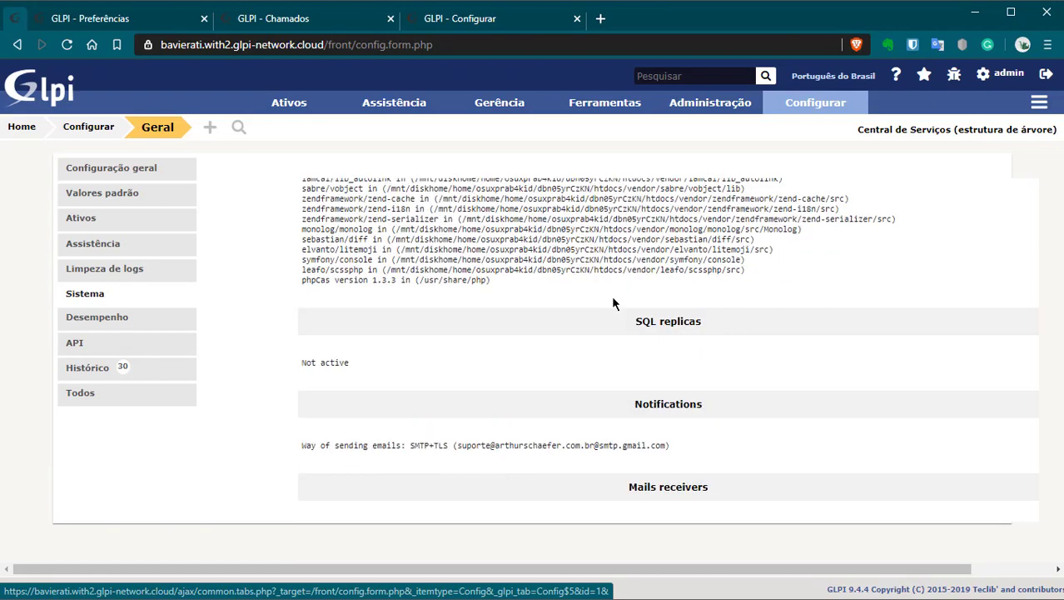
{"action": "scroll", "coordinate": [499, 380], "scroll_direction": "up", "scroll_amount": 9}
{"action": "scroll", "coordinate": [494, 375], "scroll_direction": "up", "scroll_amount": 3}
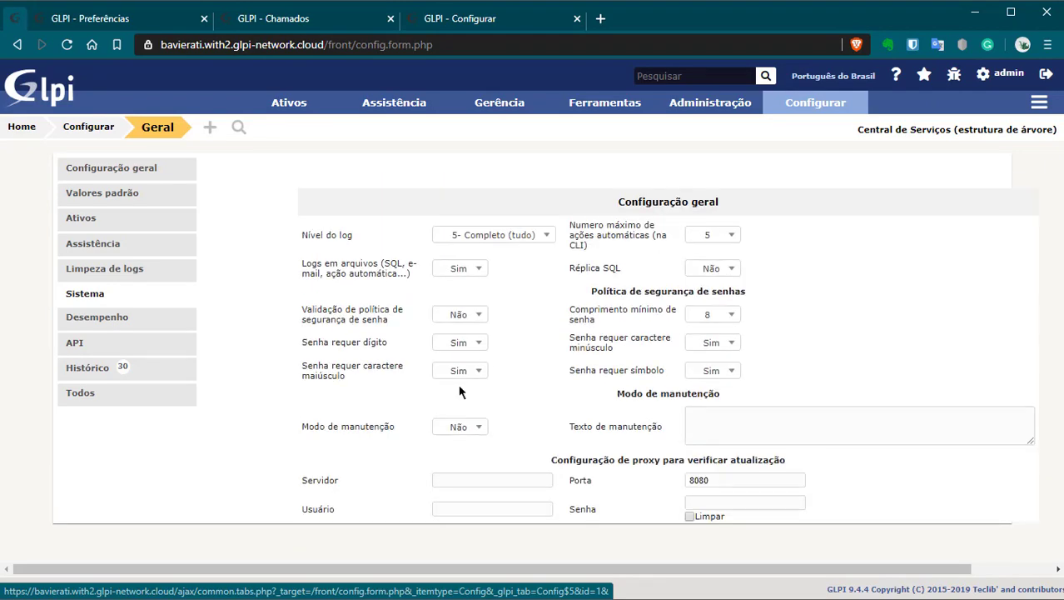
{"action": "scroll", "coordinate": [461, 324], "scroll_direction": "down", "scroll_amount": 3}
{"action": "left_click_drag", "start_coordinate": [356, 383], "coordinate": [565, 340]}
{"action": "left_click", "coordinate": [431, 372]}
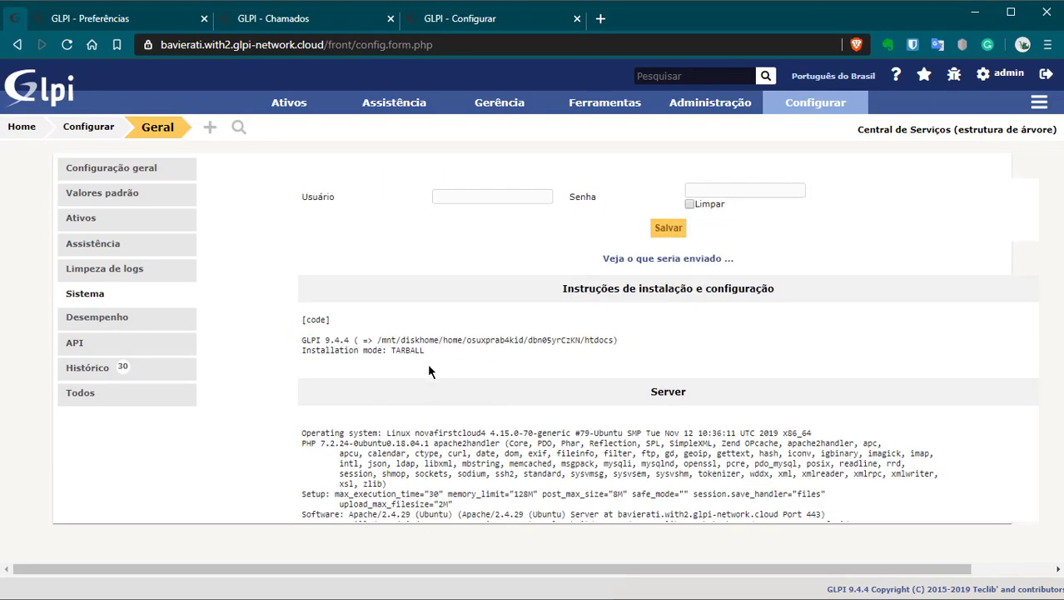
{"action": "scroll", "coordinate": [331, 362], "scroll_direction": "down", "scroll_amount": 3}
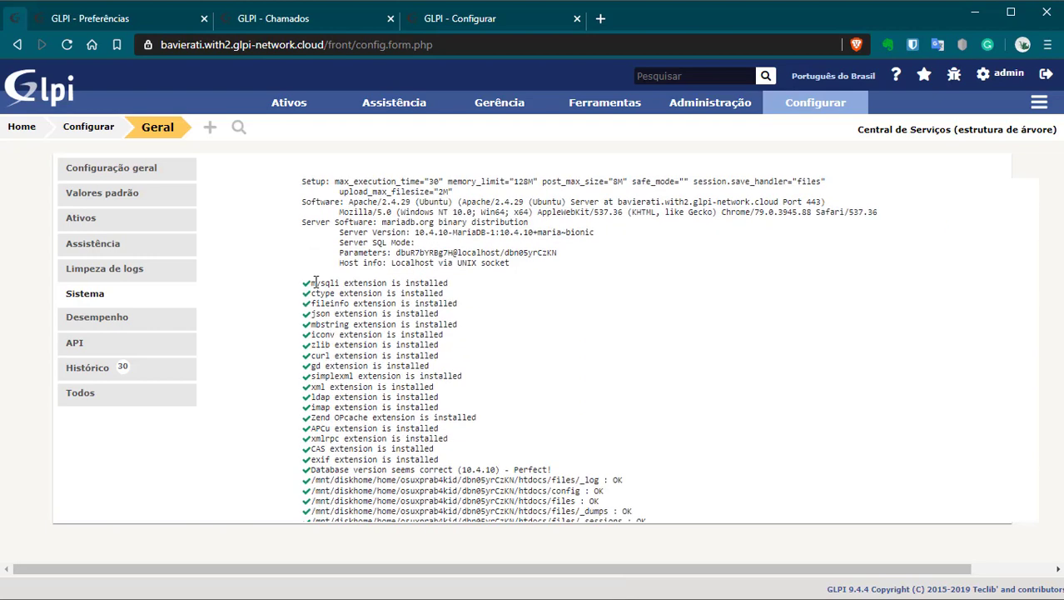
{"action": "left_click_drag", "start_coordinate": [304, 277], "coordinate": [508, 504]}
{"action": "scroll", "coordinate": [428, 406], "scroll_direction": "down", "scroll_amount": 2}
{"action": "scroll", "coordinate": [417, 392], "scroll_direction": "up", "scroll_amount": 6}
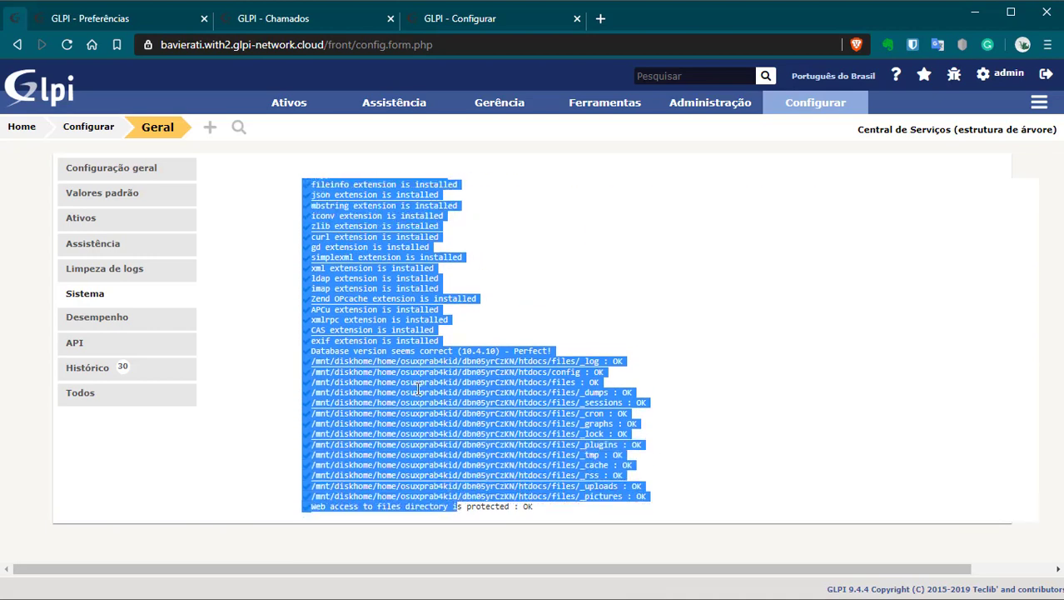
{"action": "scroll", "coordinate": [322, 278], "scroll_direction": "down", "scroll_amount": 2}
Step: Inspect the operating system, PHP limits and TARBALL installation mode lines, then return to the log level
{"action": "left_click_drag", "start_coordinate": [350, 278], "coordinate": [438, 276]}
{"action": "left_click_drag", "start_coordinate": [350, 337], "coordinate": [452, 348]}
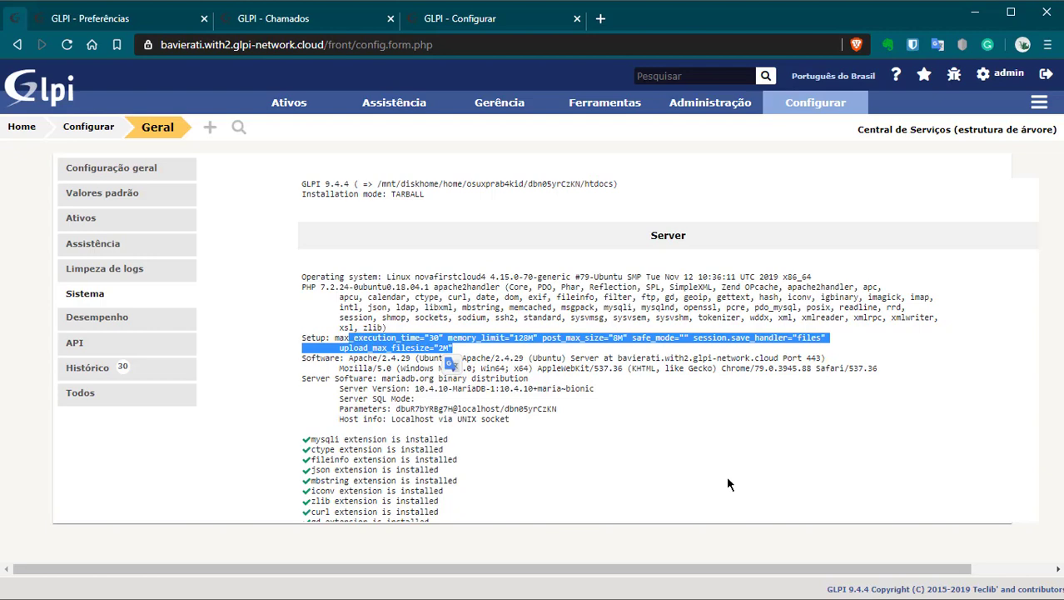
{"action": "scroll", "coordinate": [575, 373], "scroll_direction": "up", "scroll_amount": 2}
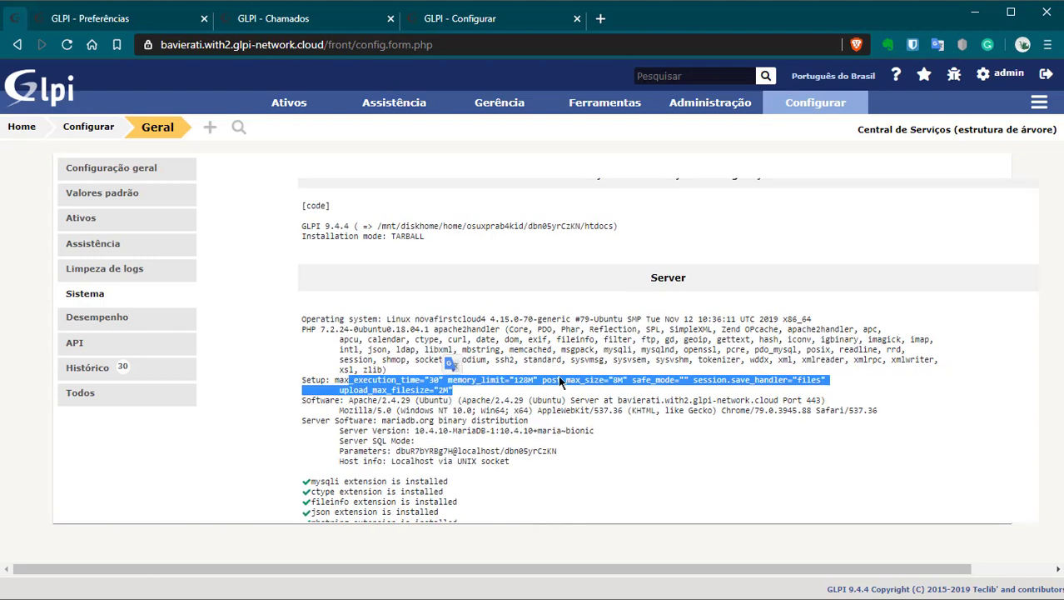
{"action": "left_click_drag", "start_coordinate": [403, 347], "coordinate": [348, 351]}
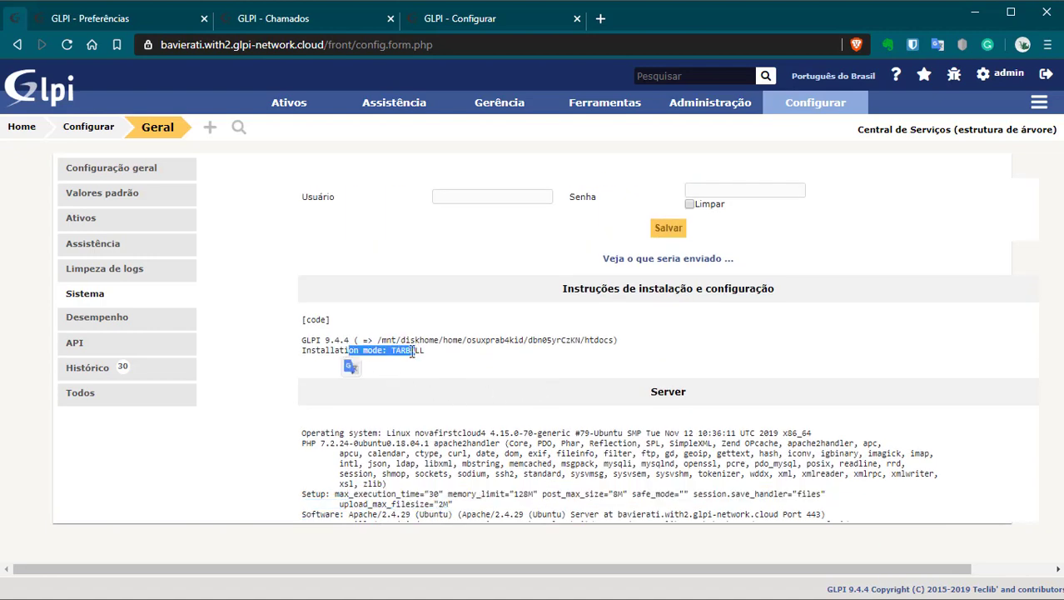
{"action": "left_click", "coordinate": [416, 350]}
{"action": "left_click_drag", "start_coordinate": [425, 350], "coordinate": [389, 350]}
{"action": "left_click", "coordinate": [435, 346]}
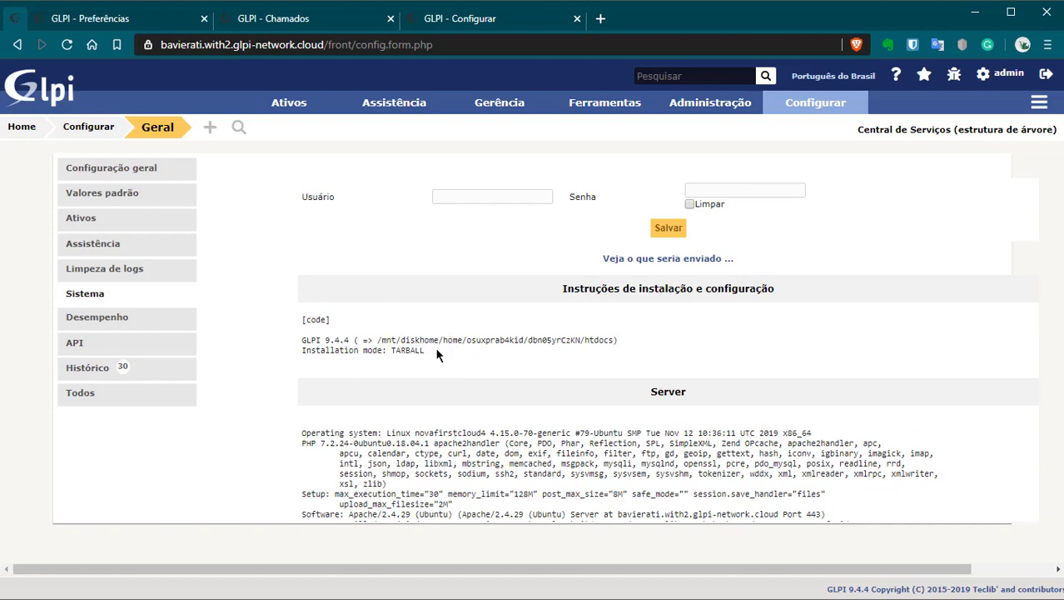
{"action": "scroll", "coordinate": [433, 350], "scroll_direction": "up", "scroll_amount": 2}
{"action": "scroll", "coordinate": [416, 341], "scroll_direction": "up", "scroll_amount": 2}
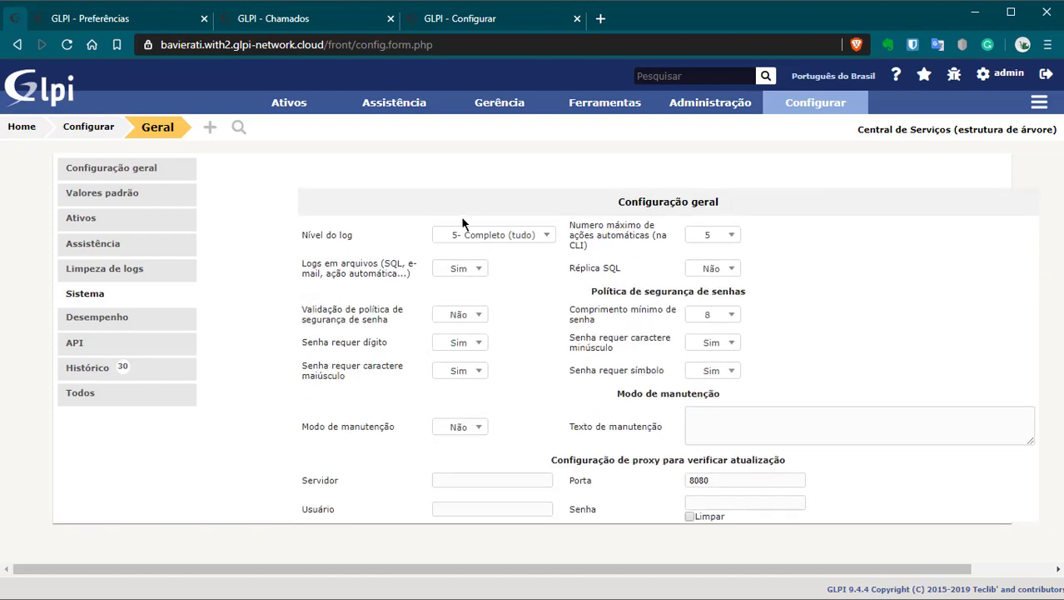
{"action": "left_click", "coordinate": [484, 235]}
Step: Set Nível do log to '1- Crítico (somente erros de login)' and go to the API settings
{"action": "left_click", "coordinate": [492, 245]}
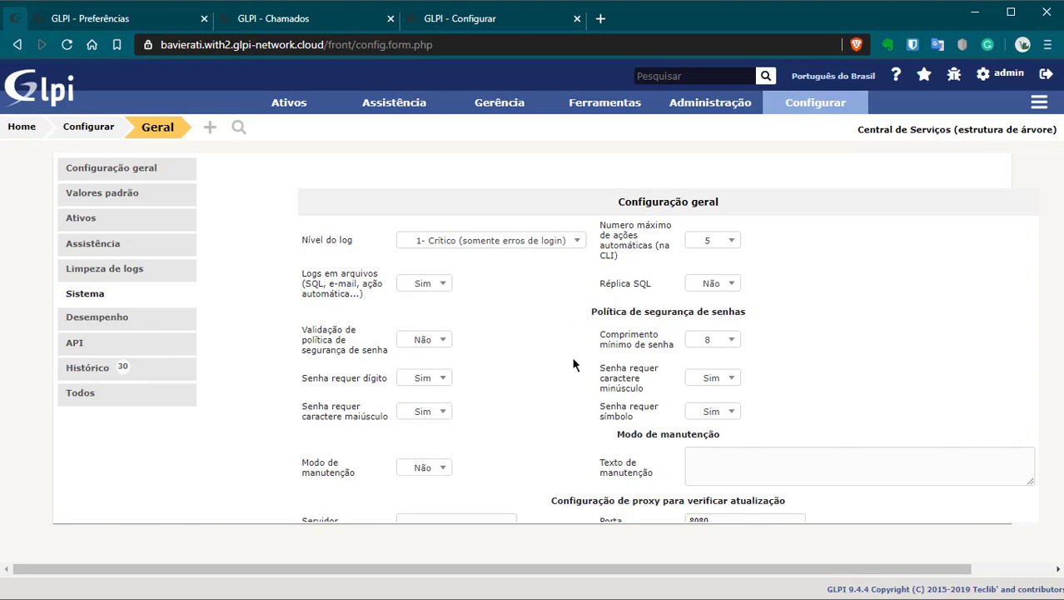
{"action": "scroll", "coordinate": [654, 408], "scroll_direction": "down", "scroll_amount": 3}
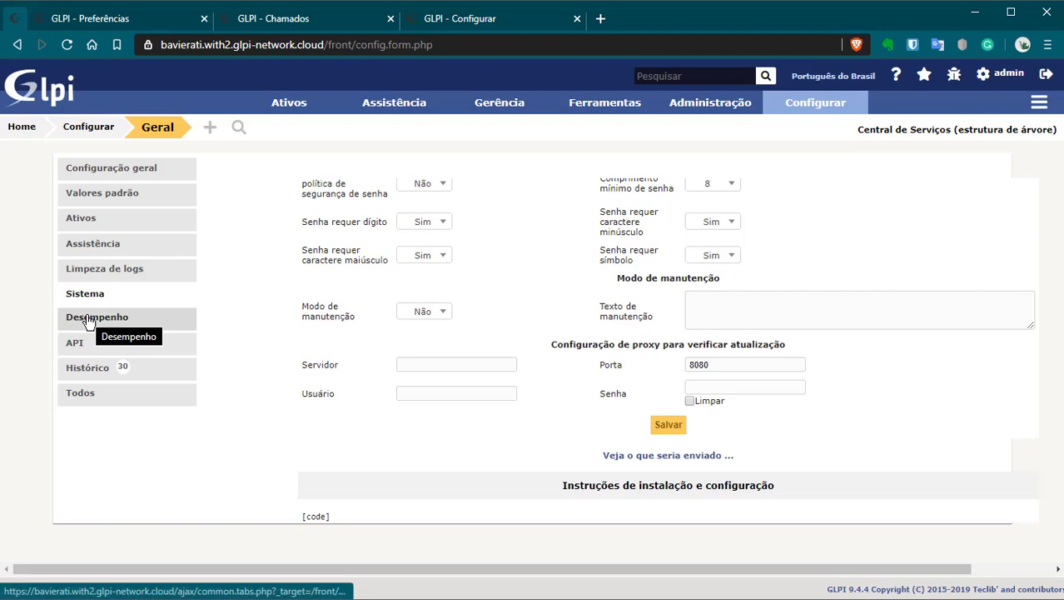
{"action": "left_click", "coordinate": [77, 345]}
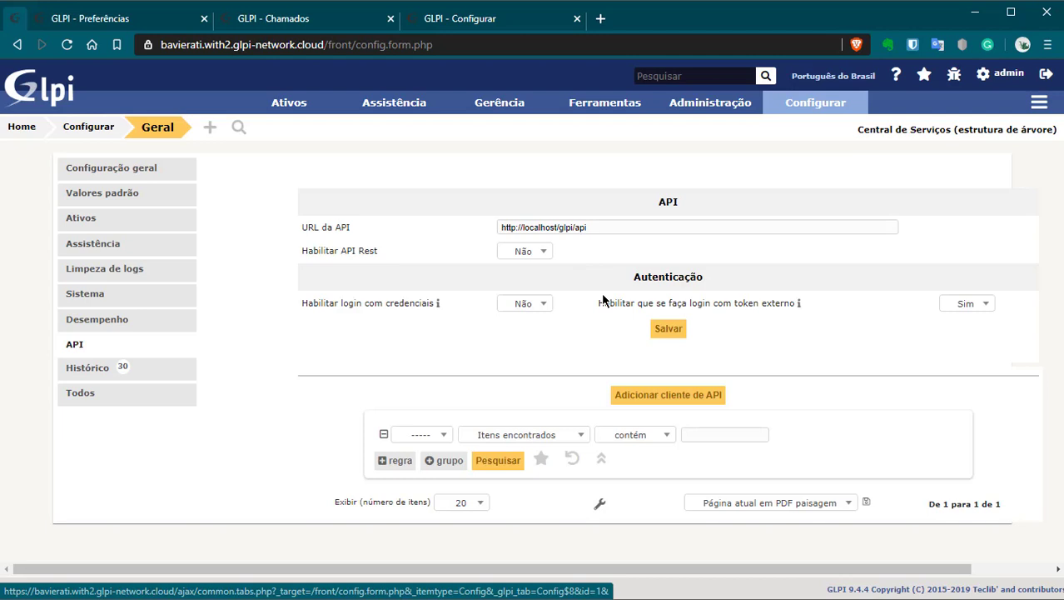
Step: Review the Limpeza de logs options, keeping software-version change purging at Manter tudo
{"action": "left_click", "coordinate": [112, 268]}
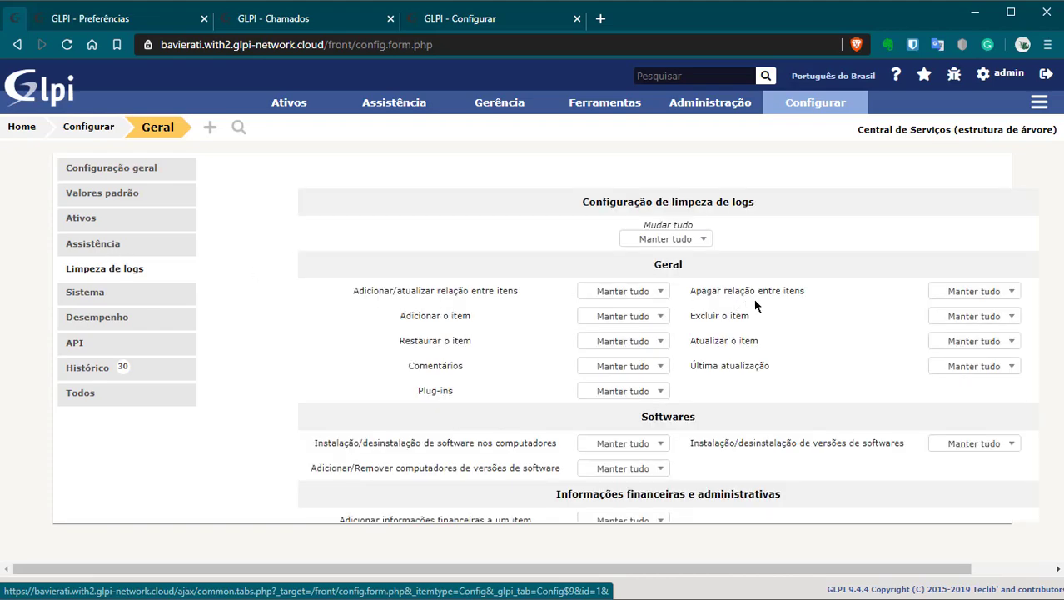
{"action": "scroll", "coordinate": [745, 368], "scroll_direction": "down", "scroll_amount": 4}
{"action": "scroll", "coordinate": [744, 363], "scroll_direction": "up", "scroll_amount": 4}
{"action": "scroll", "coordinate": [574, 436], "scroll_direction": "down", "scroll_amount": 2}
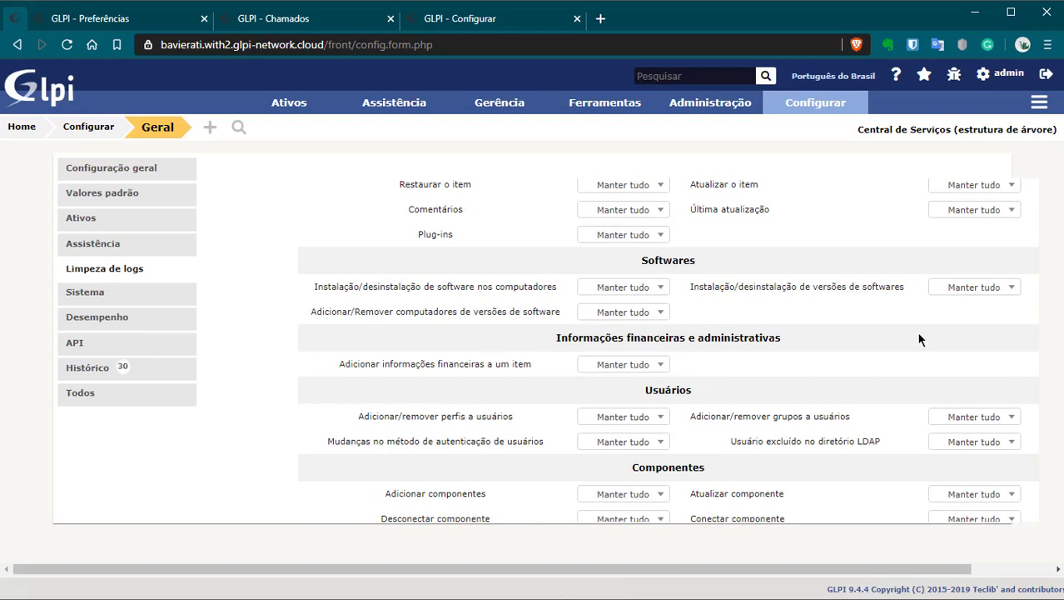
{"action": "left_click", "coordinate": [624, 313]}
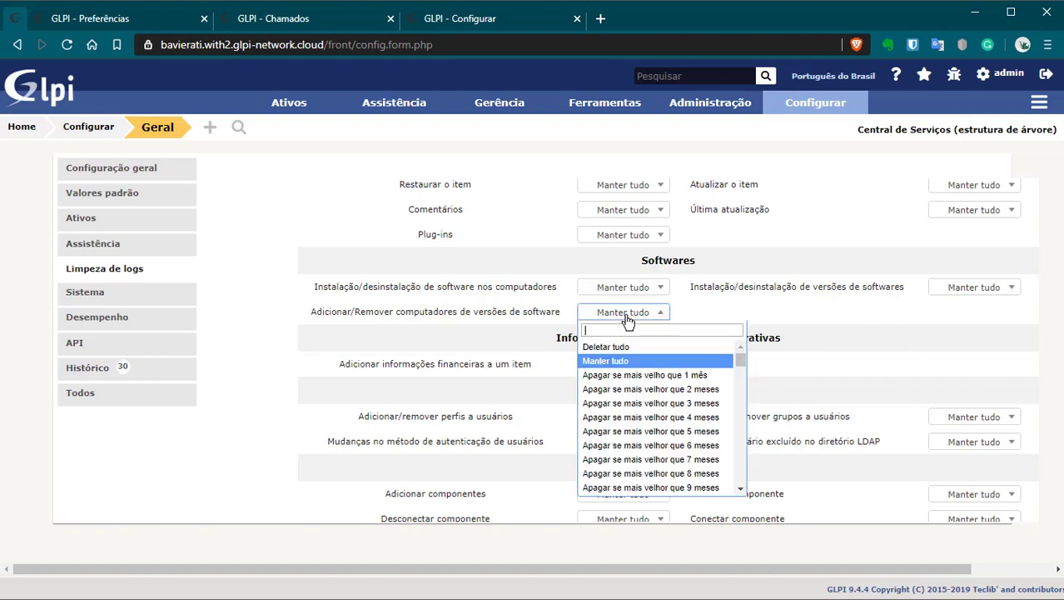
{"action": "scroll", "coordinate": [662, 420], "scroll_direction": "down", "scroll_amount": 5}
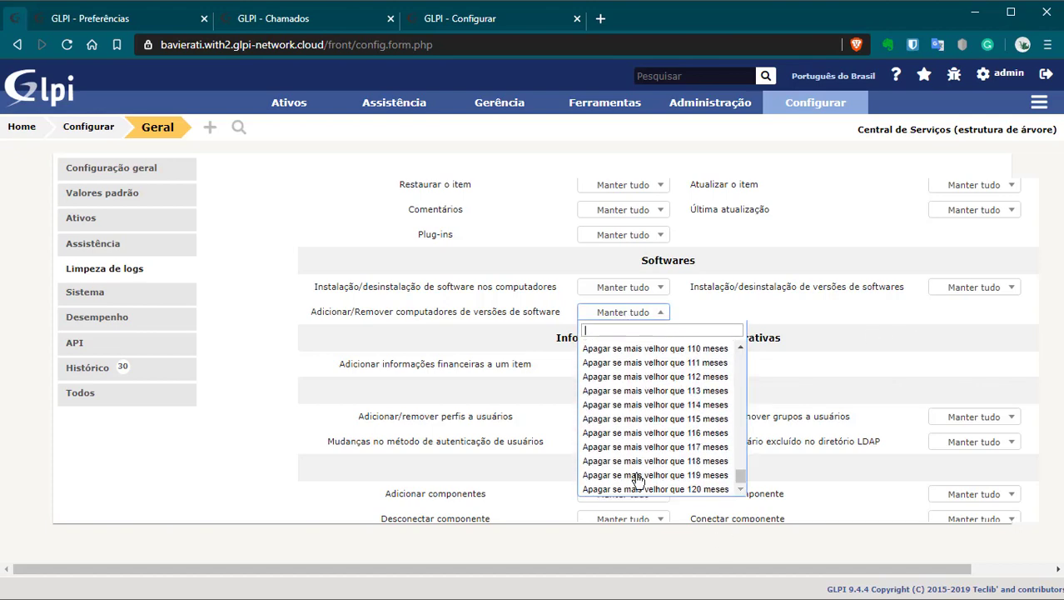
{"action": "scroll", "coordinate": [638, 479], "scroll_direction": "up", "scroll_amount": 8}
{"action": "left_click", "coordinate": [643, 355]}
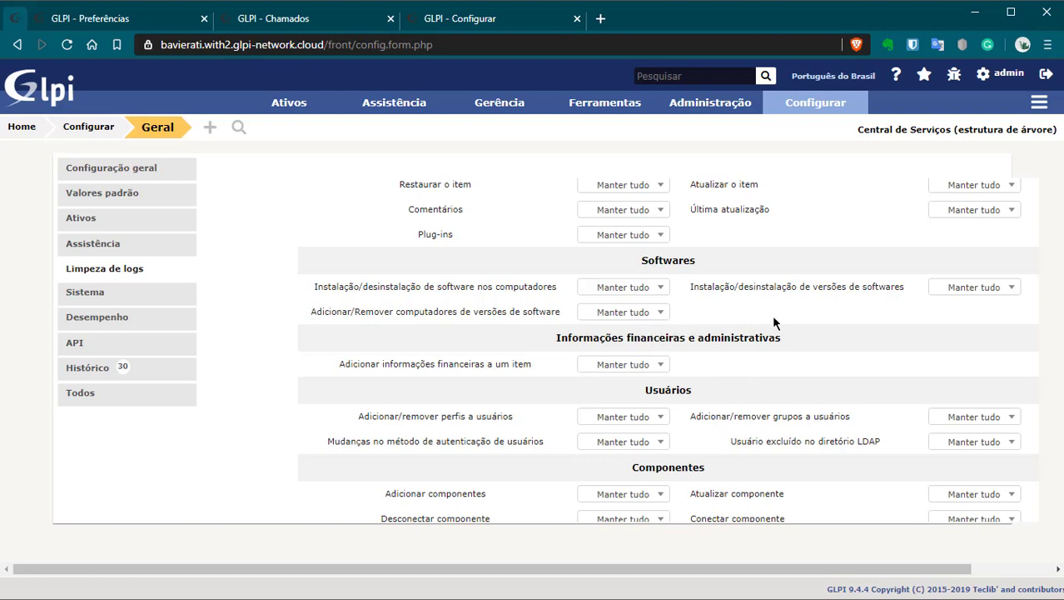
{"action": "scroll", "coordinate": [859, 312], "scroll_direction": "up", "scroll_amount": 2}
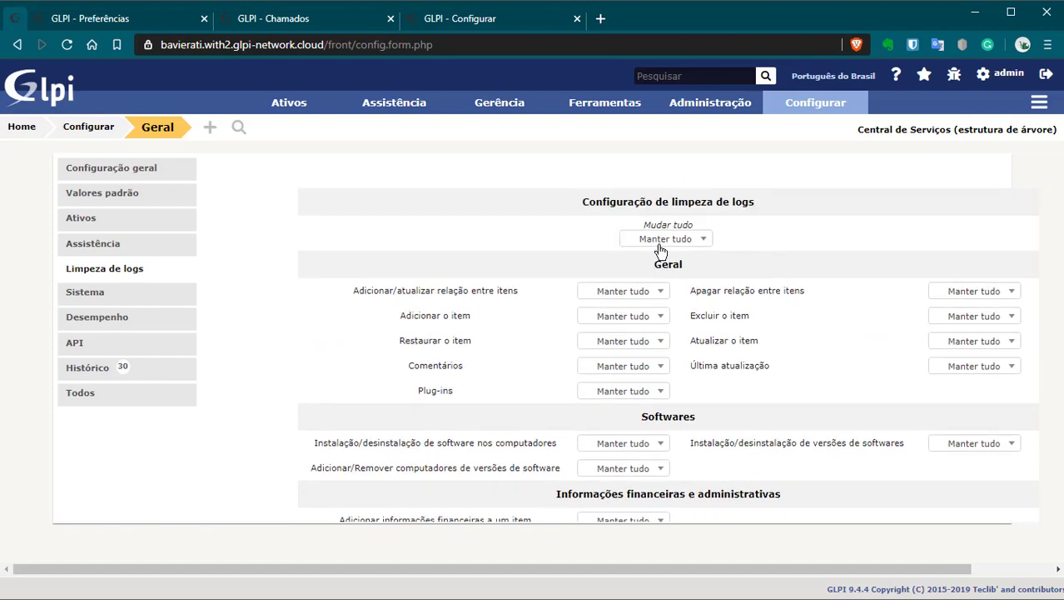
{"action": "left_click", "coordinate": [92, 253]}
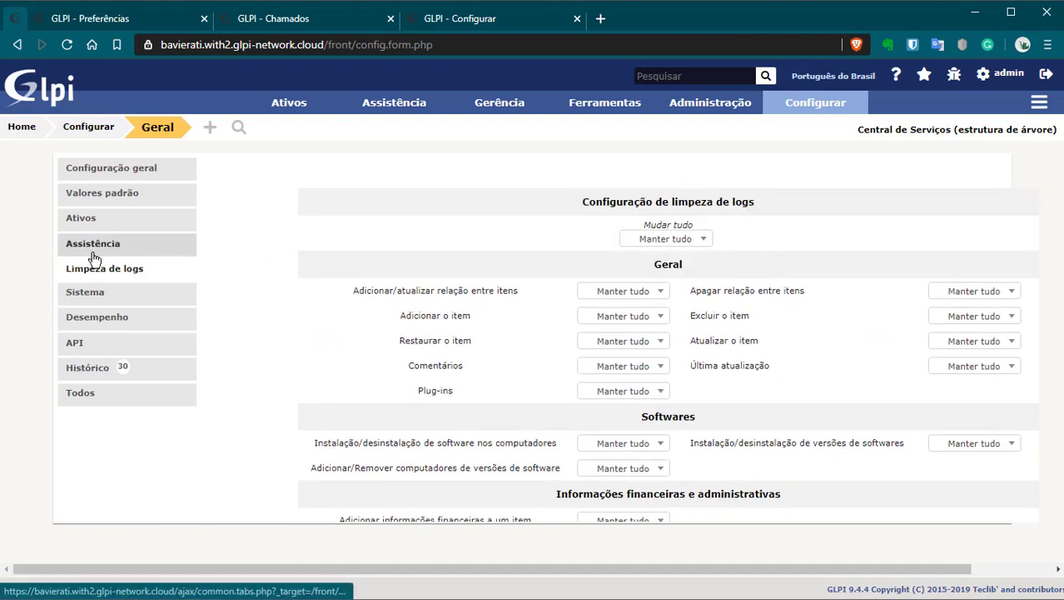
Step: Go from Ativos back to Configuração geral, showing the application URL and 'Teste 123' login text
{"action": "left_click", "coordinate": [88, 217]}
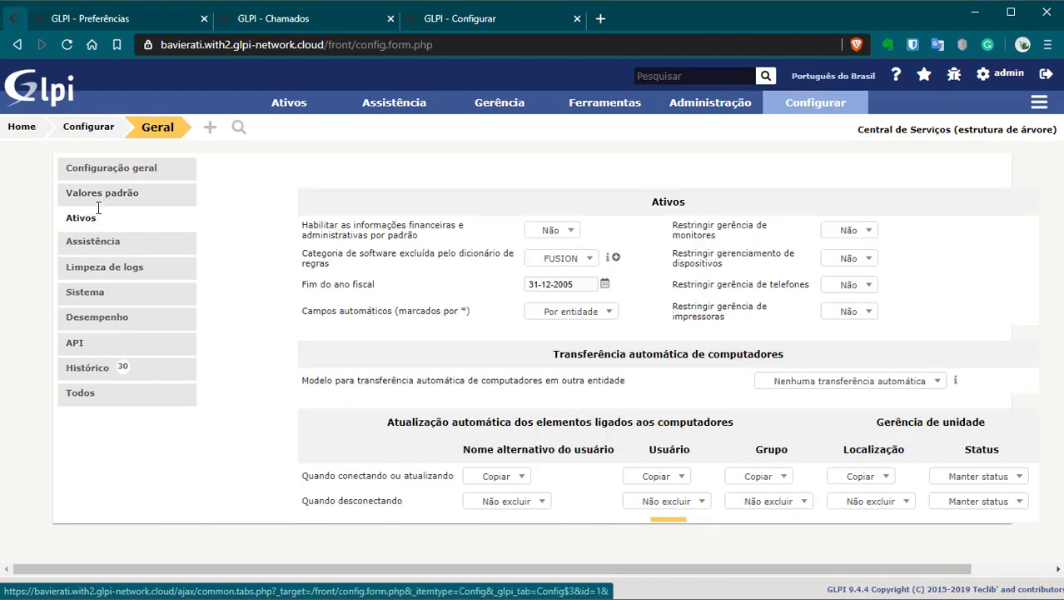
{"action": "left_click", "coordinate": [138, 171]}
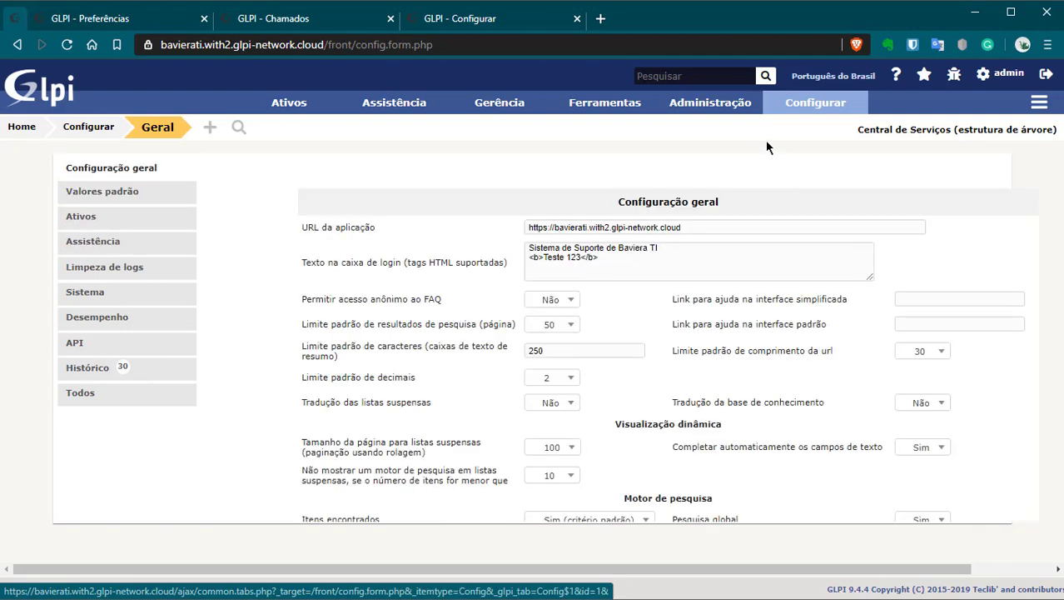
{"action": "mouse_move", "coordinate": [737, 109]}
{"action": "mouse_move", "coordinate": [823, 110]}
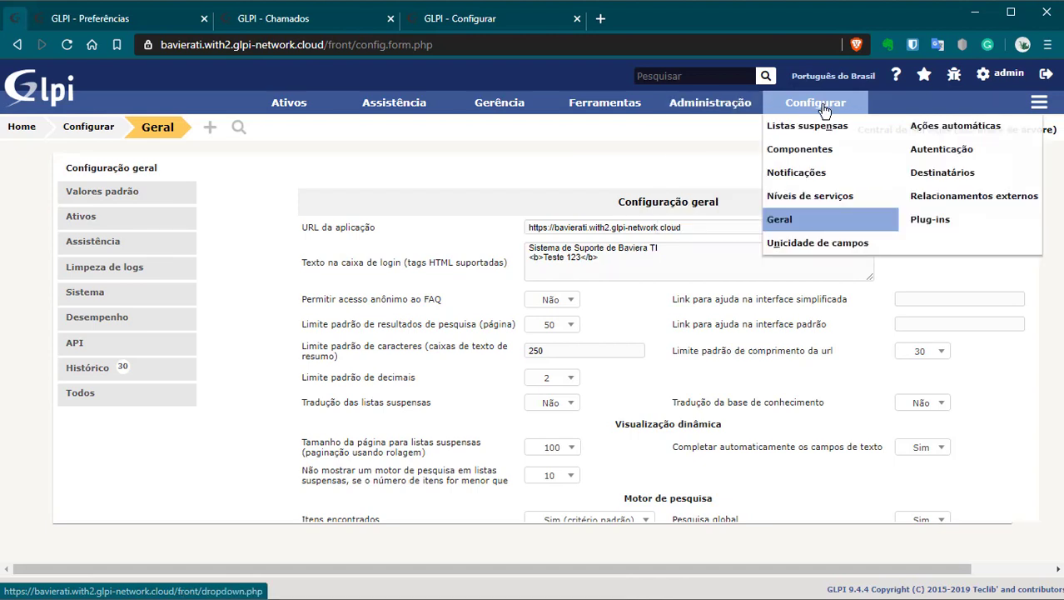